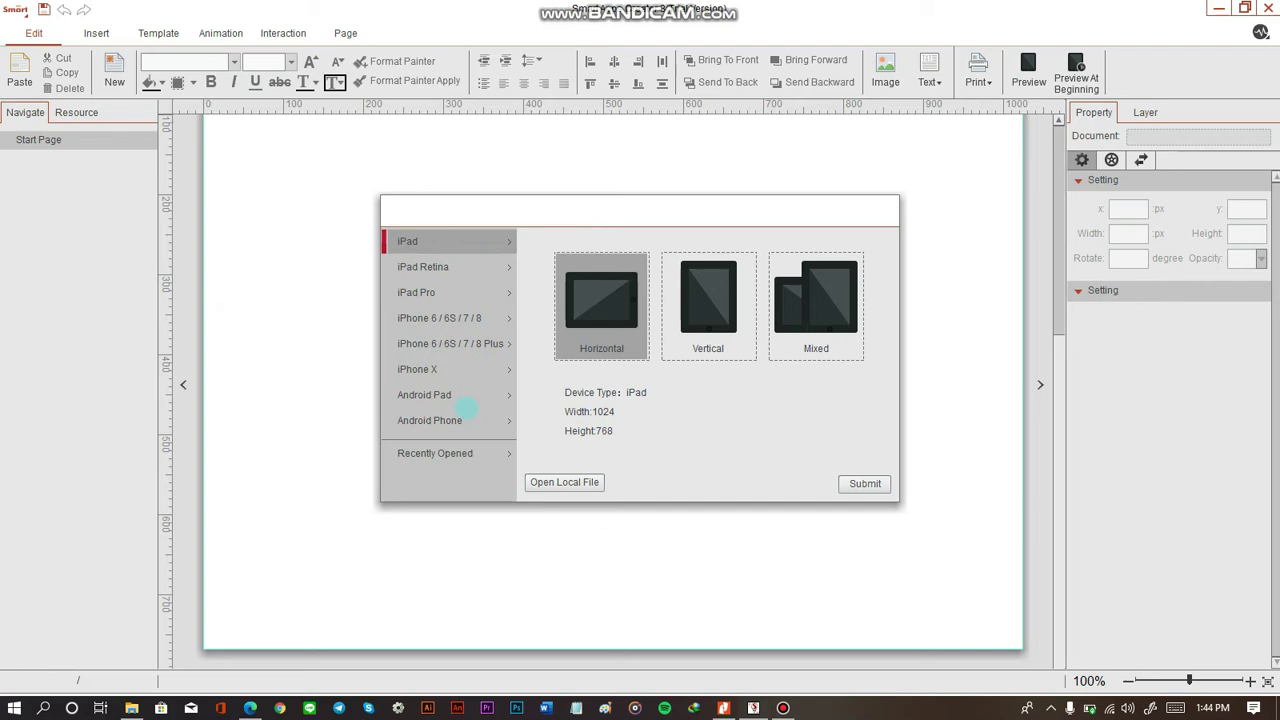
# Step: Create a new horizontal Android Phone project with a 1920 by 1080 page
pyautogui.click(458, 419)
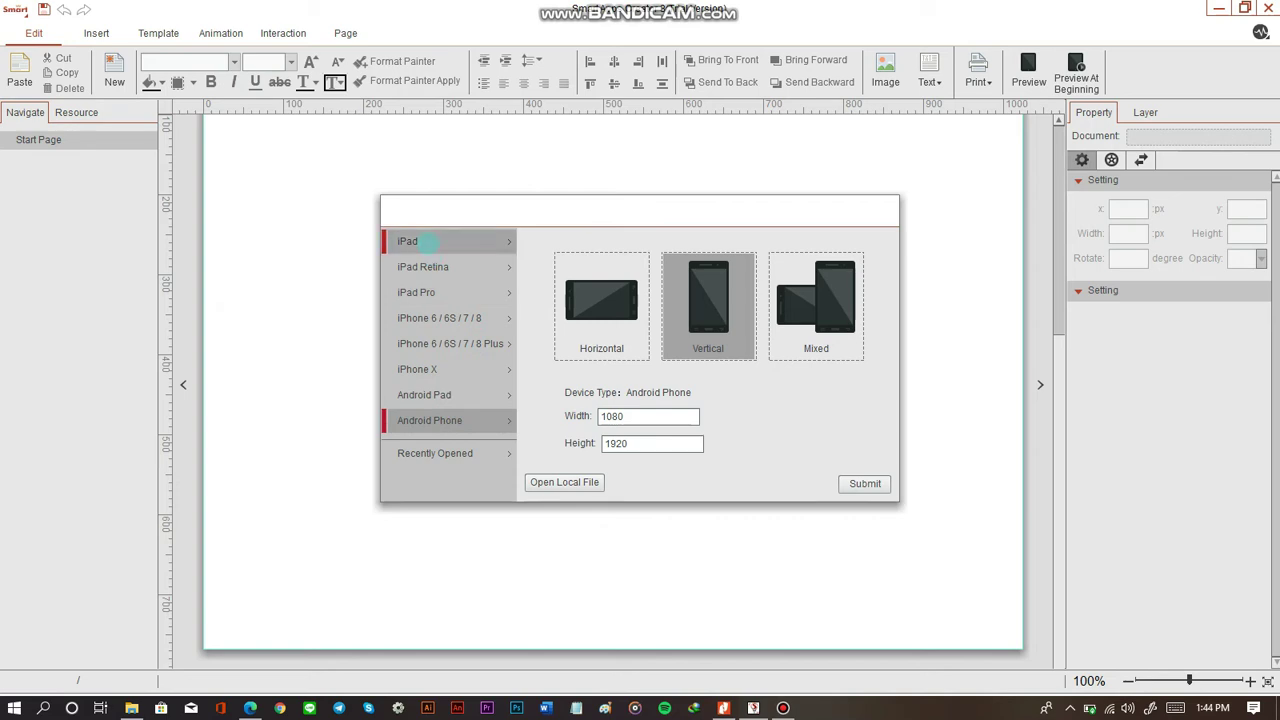
pyautogui.click(425, 241)
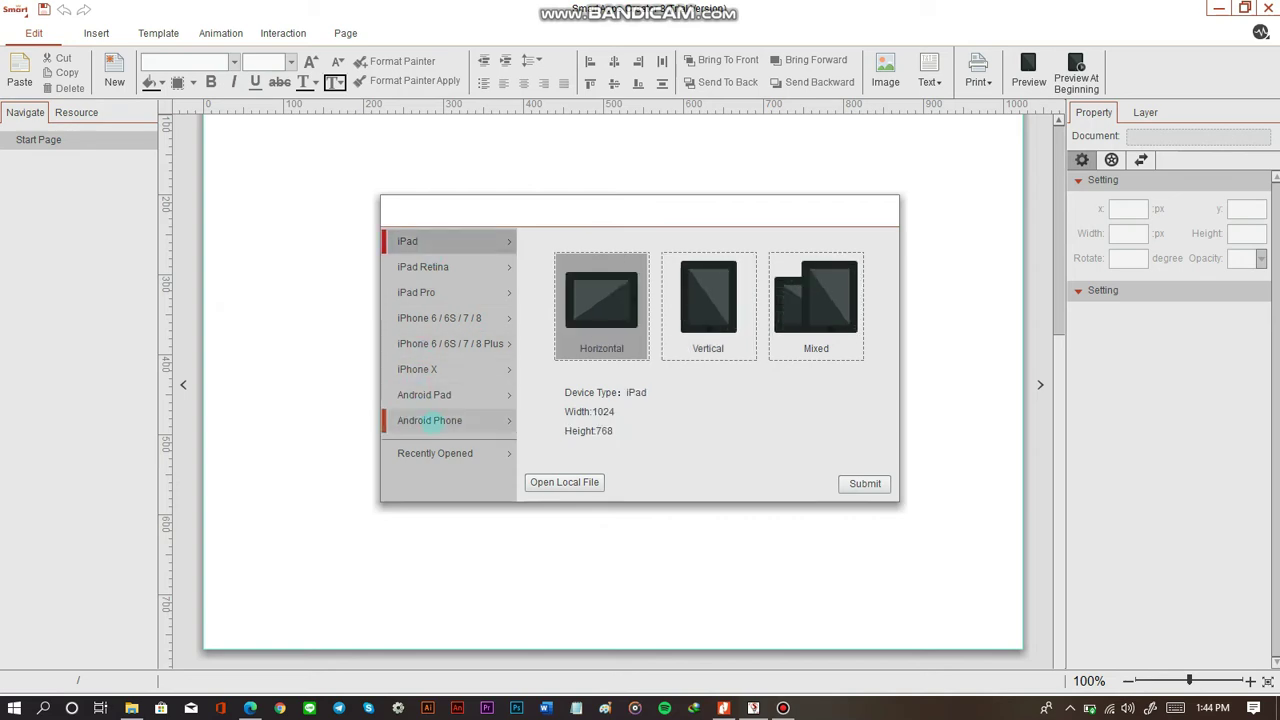
pyautogui.click(428, 394)
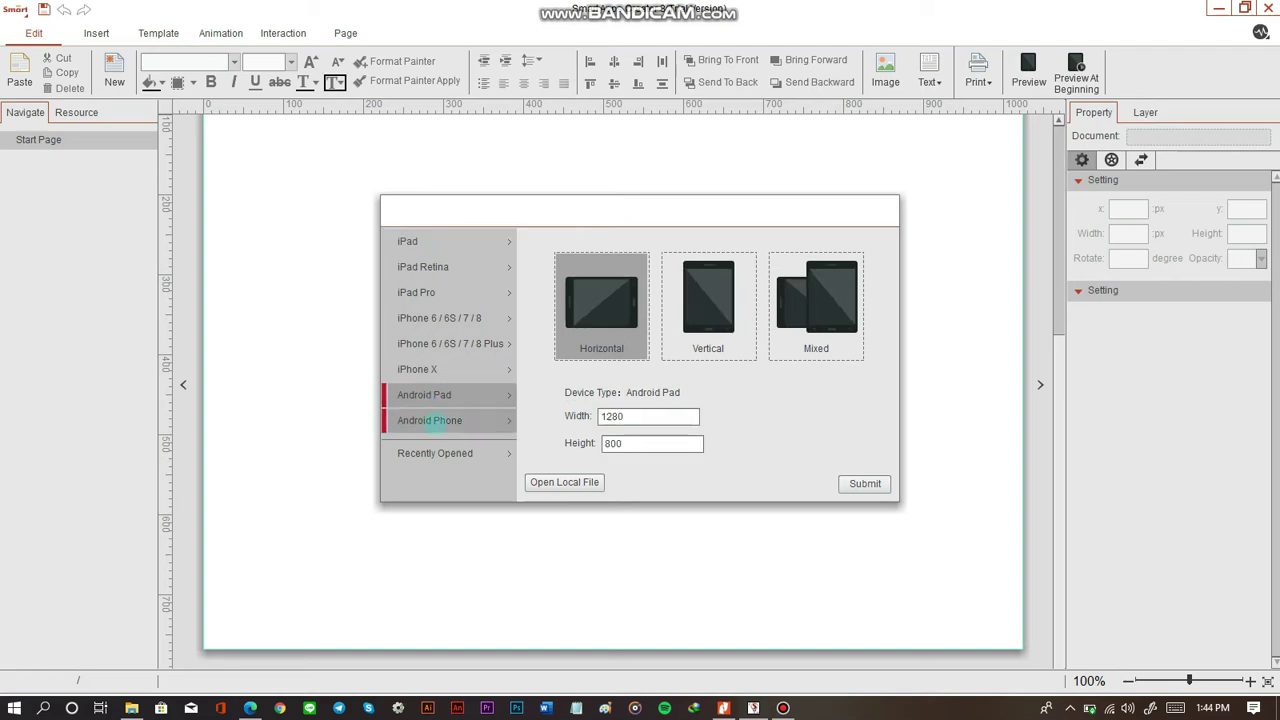
pyautogui.click(429, 420)
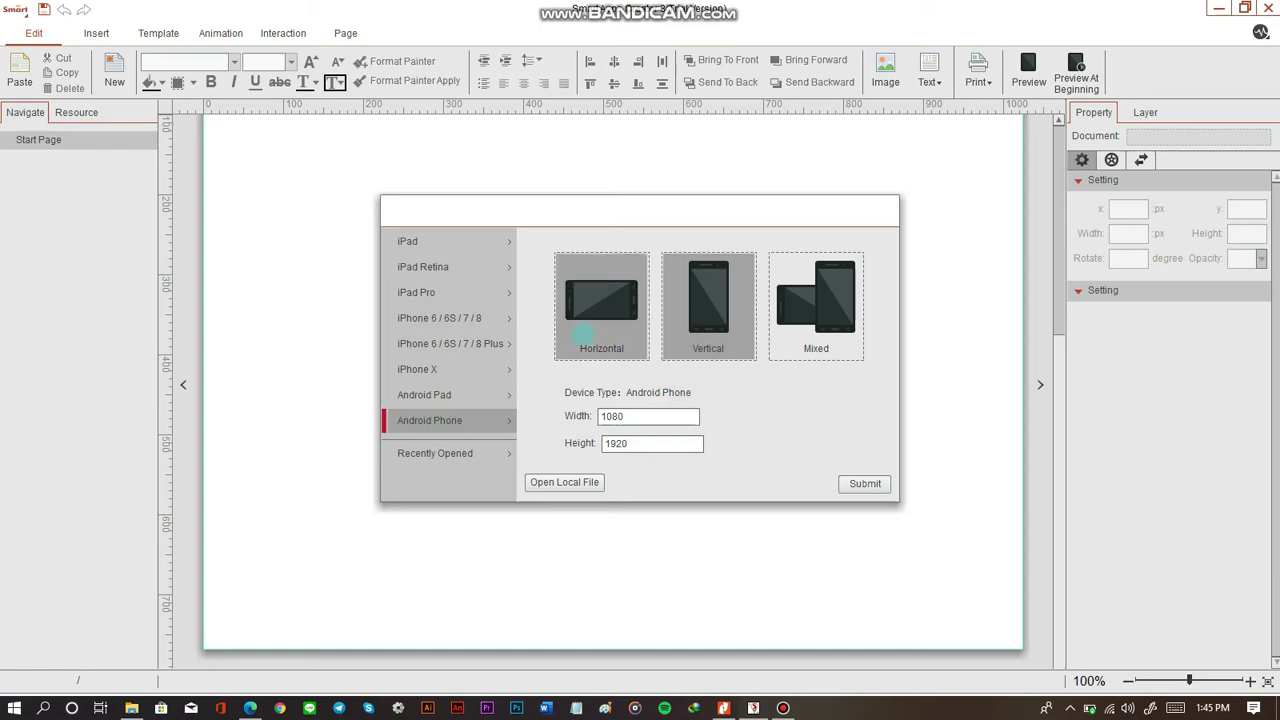
pyautogui.click(584, 336)
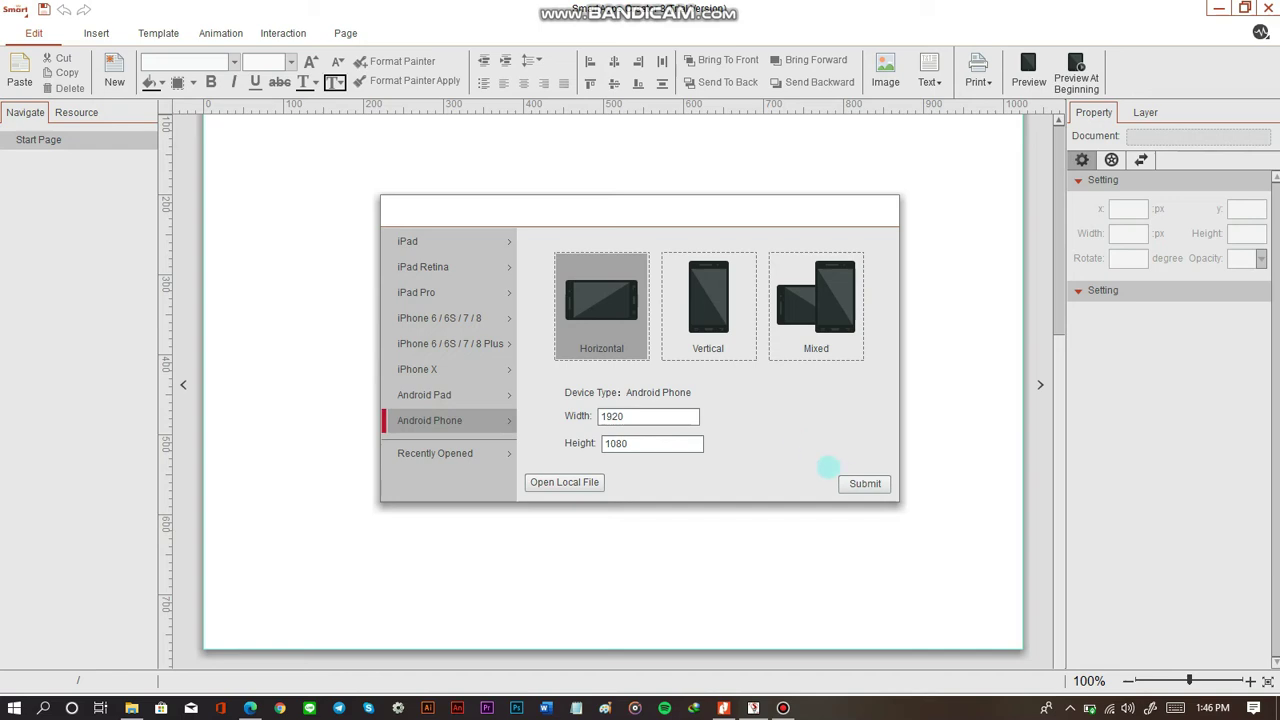
pyautogui.click(856, 481)
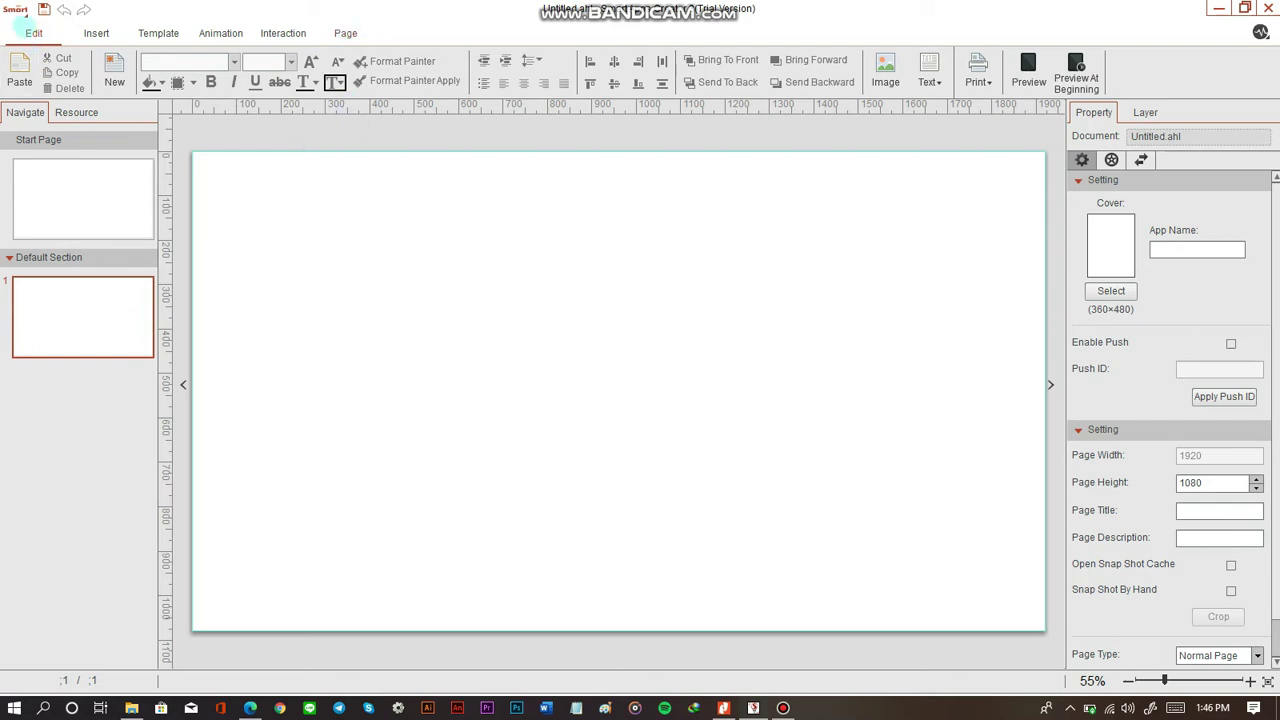
# Step: Look through the available insert, template, animation, interaction and page tools
pyautogui.click(98, 34)
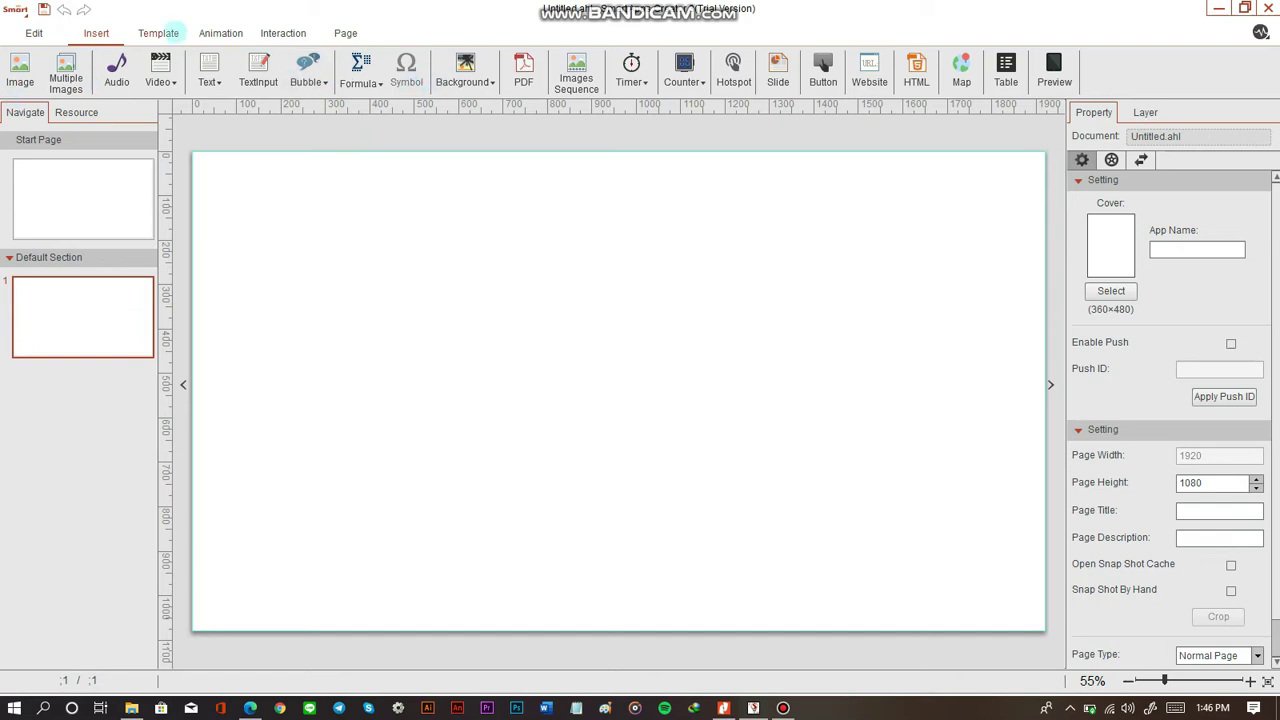
pyautogui.click(170, 30)
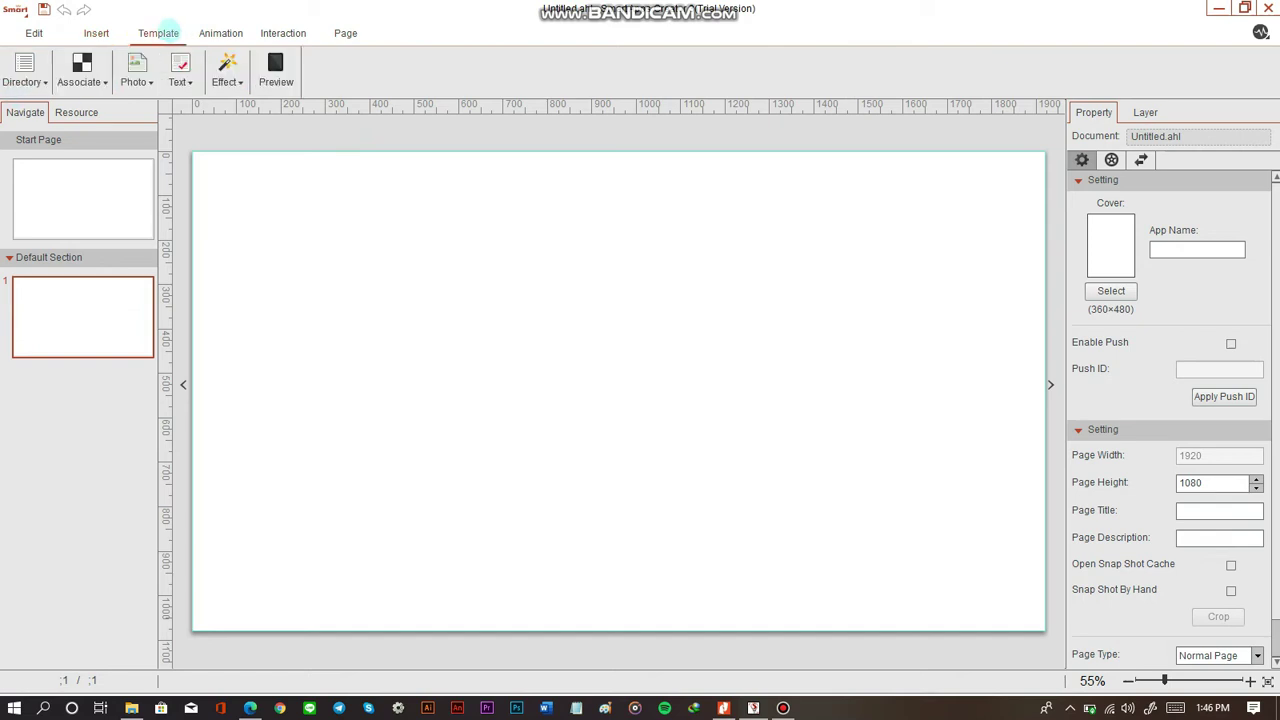
pyautogui.click(234, 37)
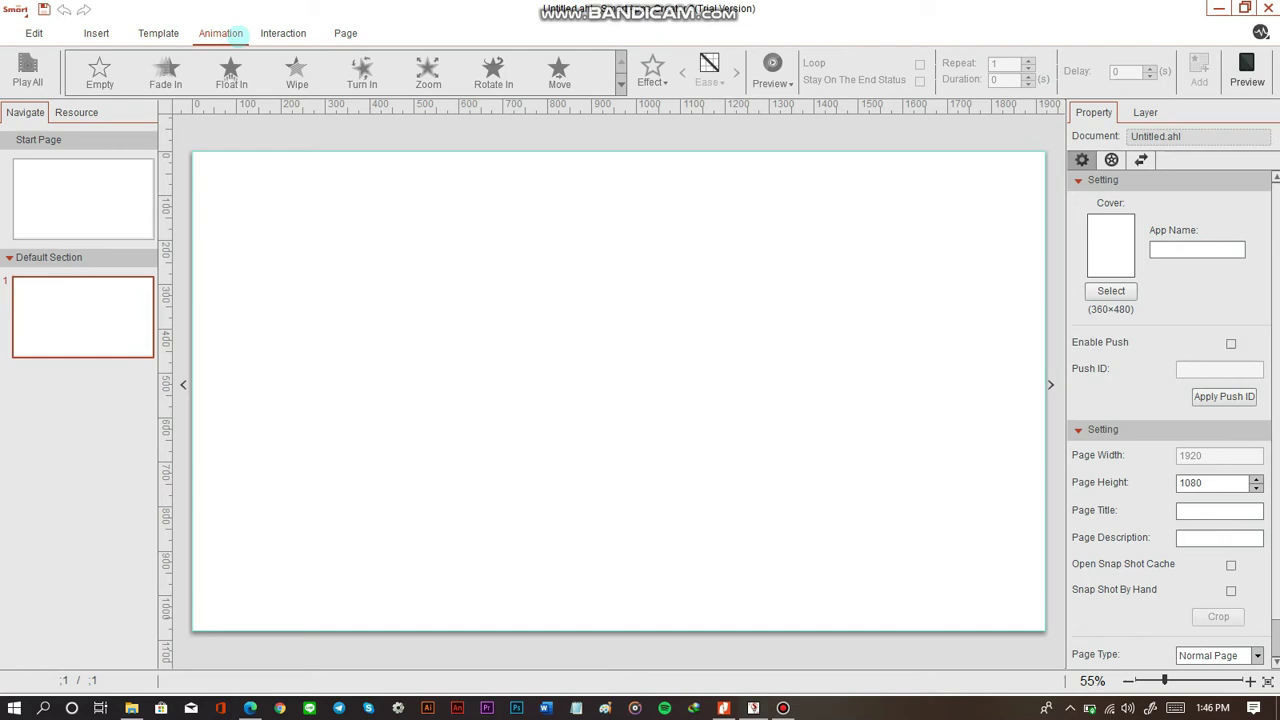
pyautogui.click(283, 33)
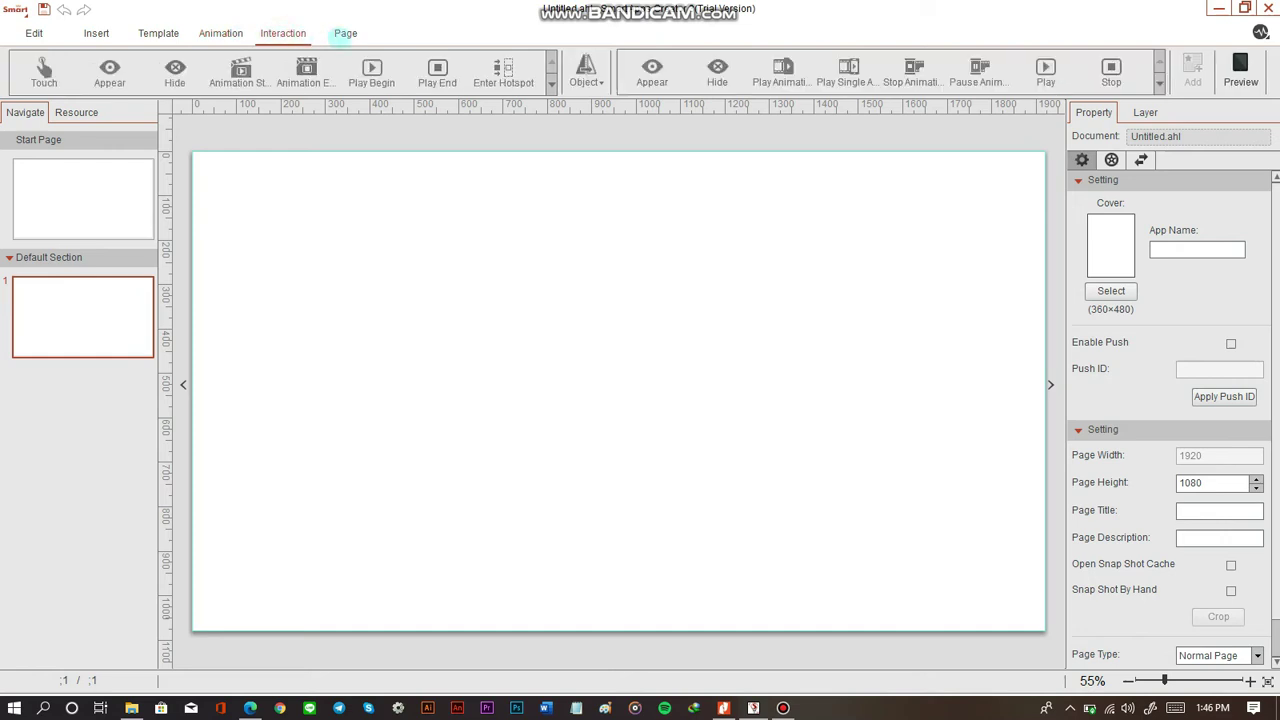
pyautogui.click(343, 34)
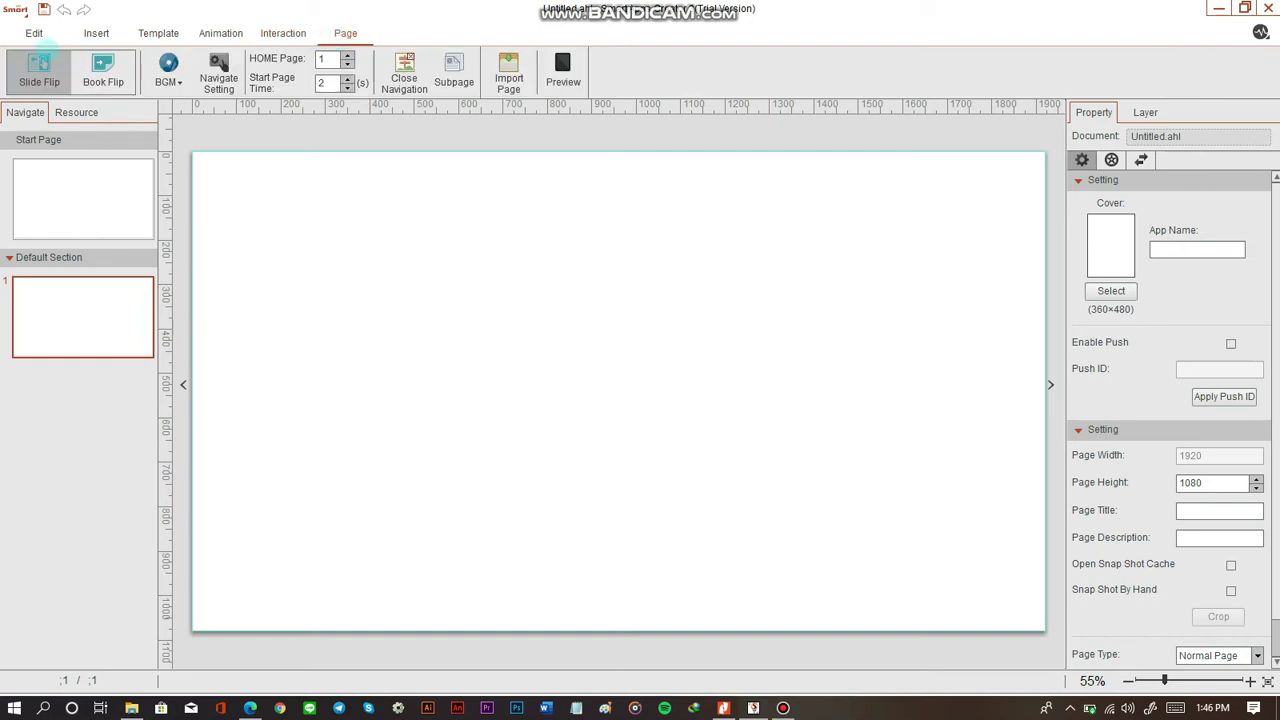
pyautogui.click(33, 34)
pyautogui.click(105, 215)
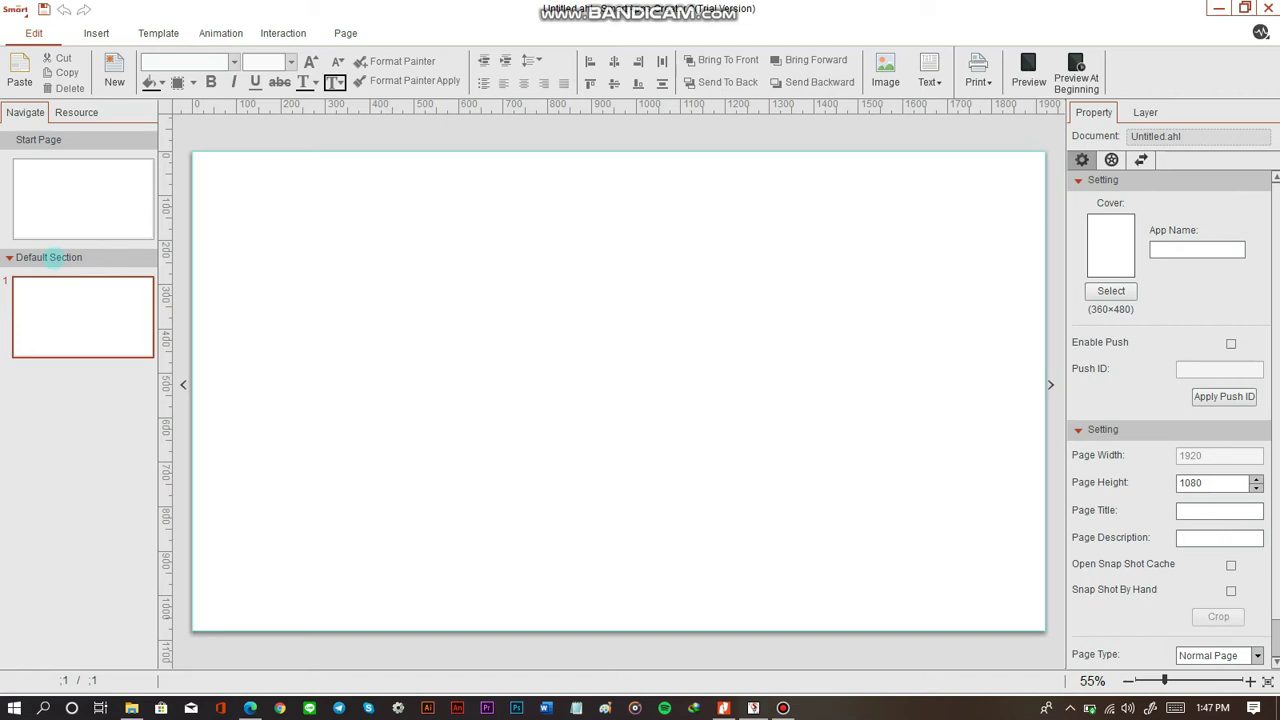
pyautogui.rightClick(55, 257)
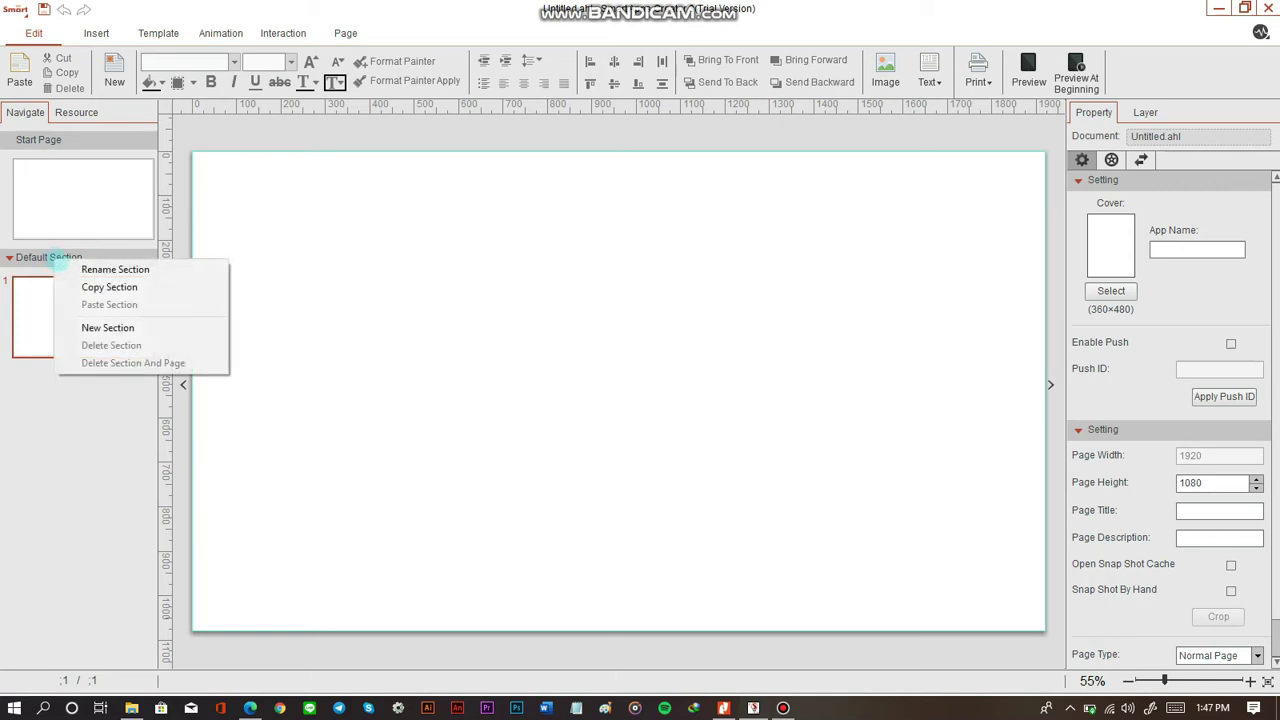
pyautogui.click(115, 269)
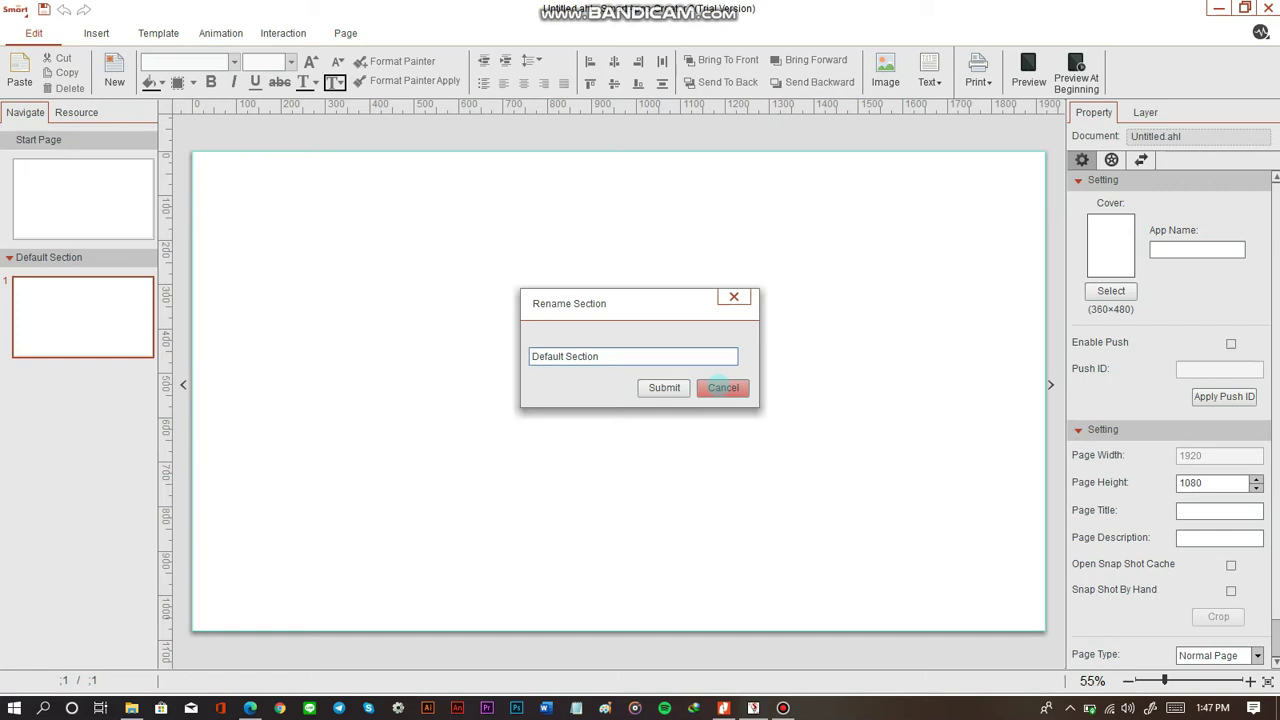
pyautogui.click(723, 387)
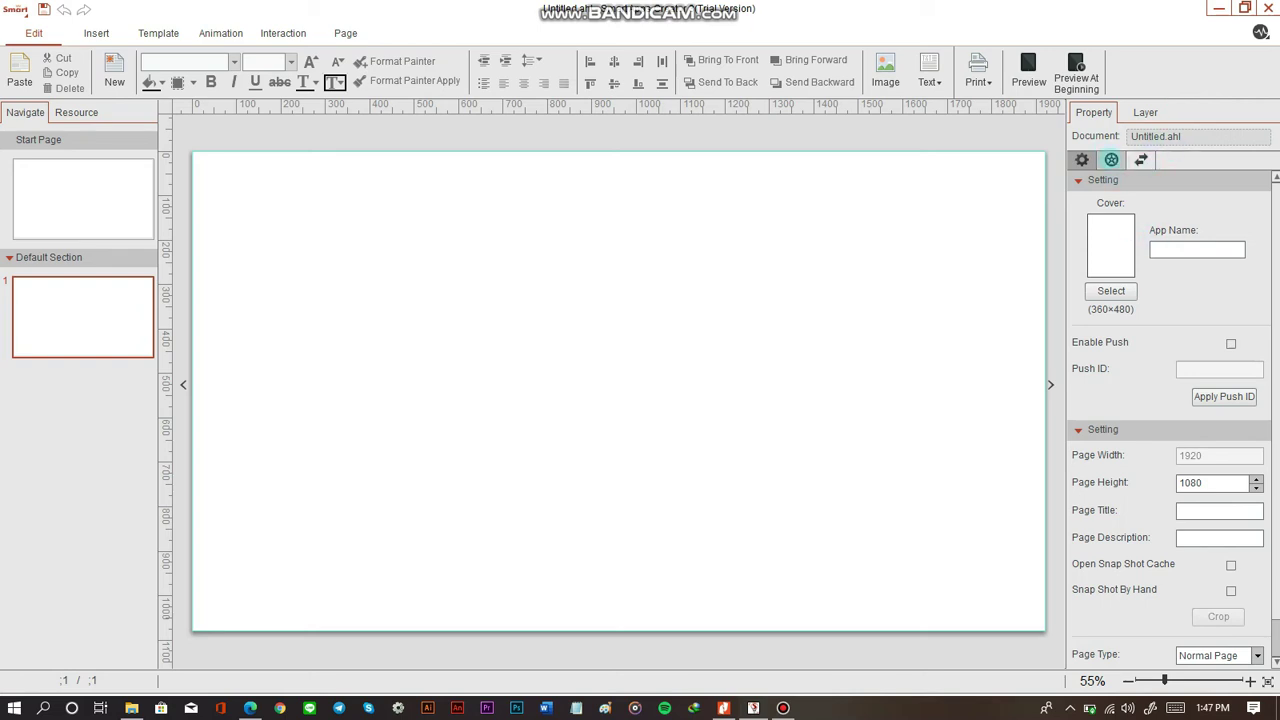
# Step: Examine the layer list and the page's general, animation and interaction settings
pyautogui.click(1145, 112)
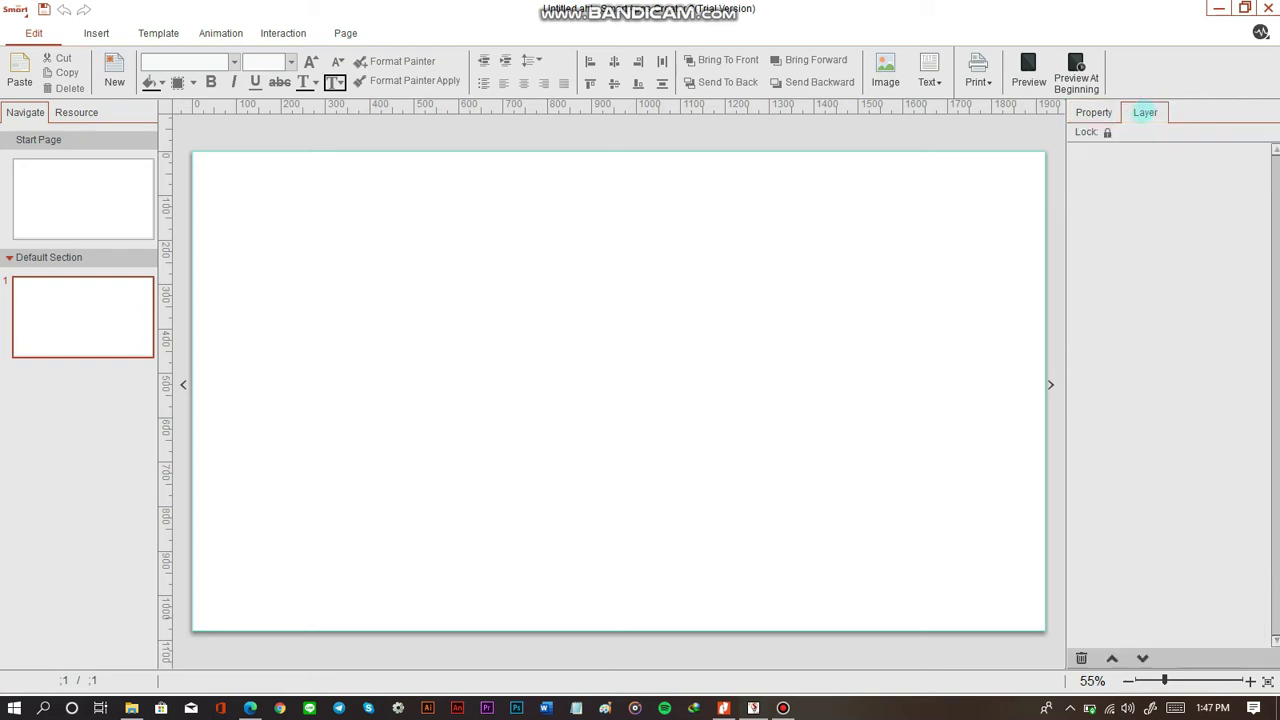
pyautogui.click(1091, 112)
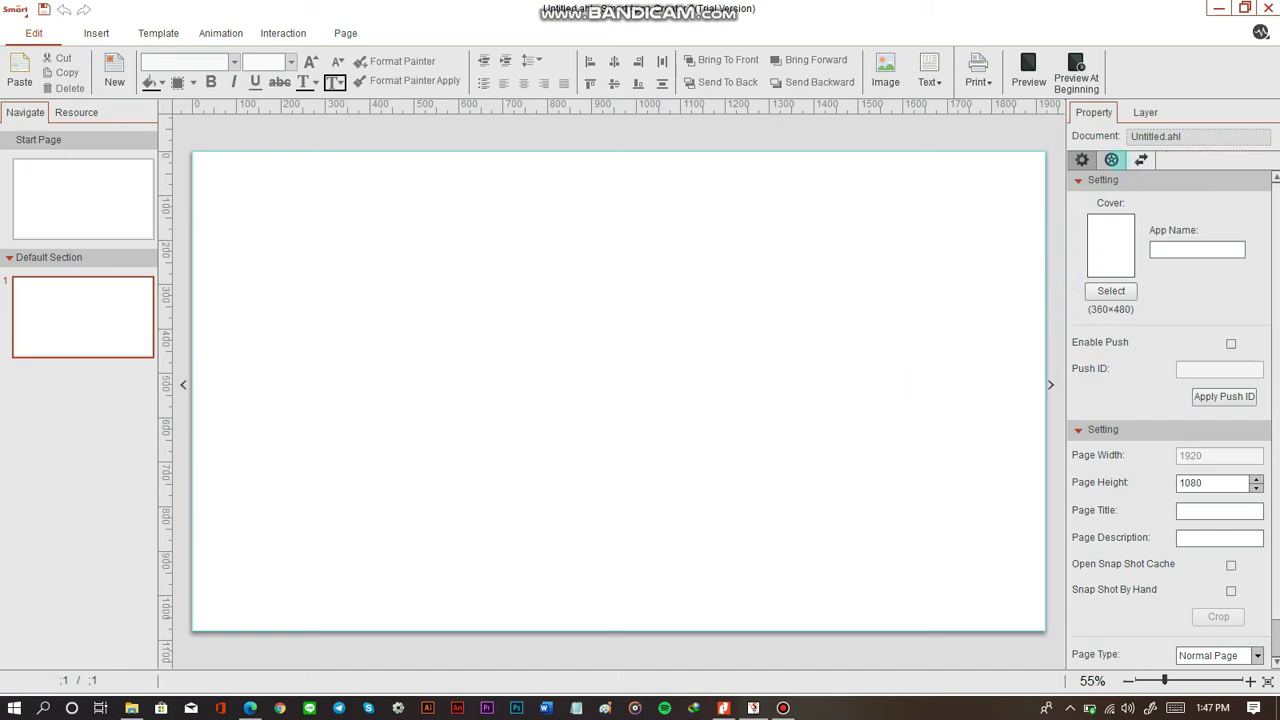
pyautogui.click(1111, 160)
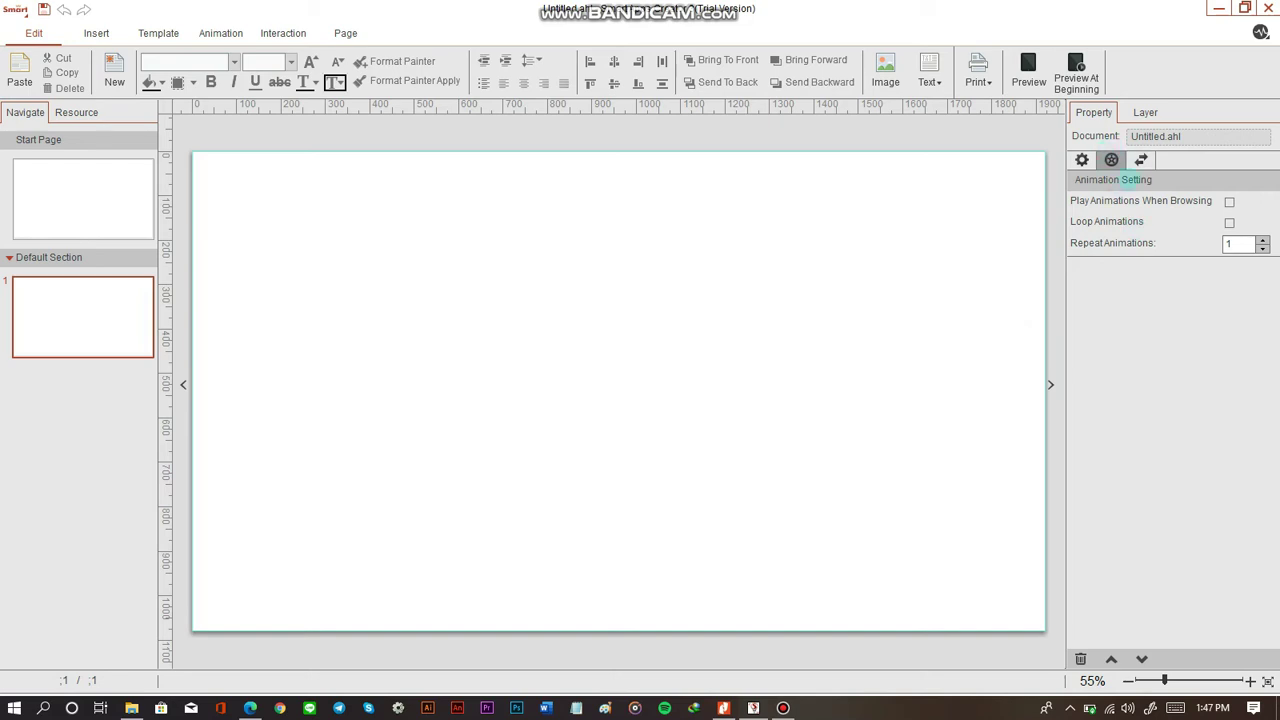
pyautogui.click(1141, 160)
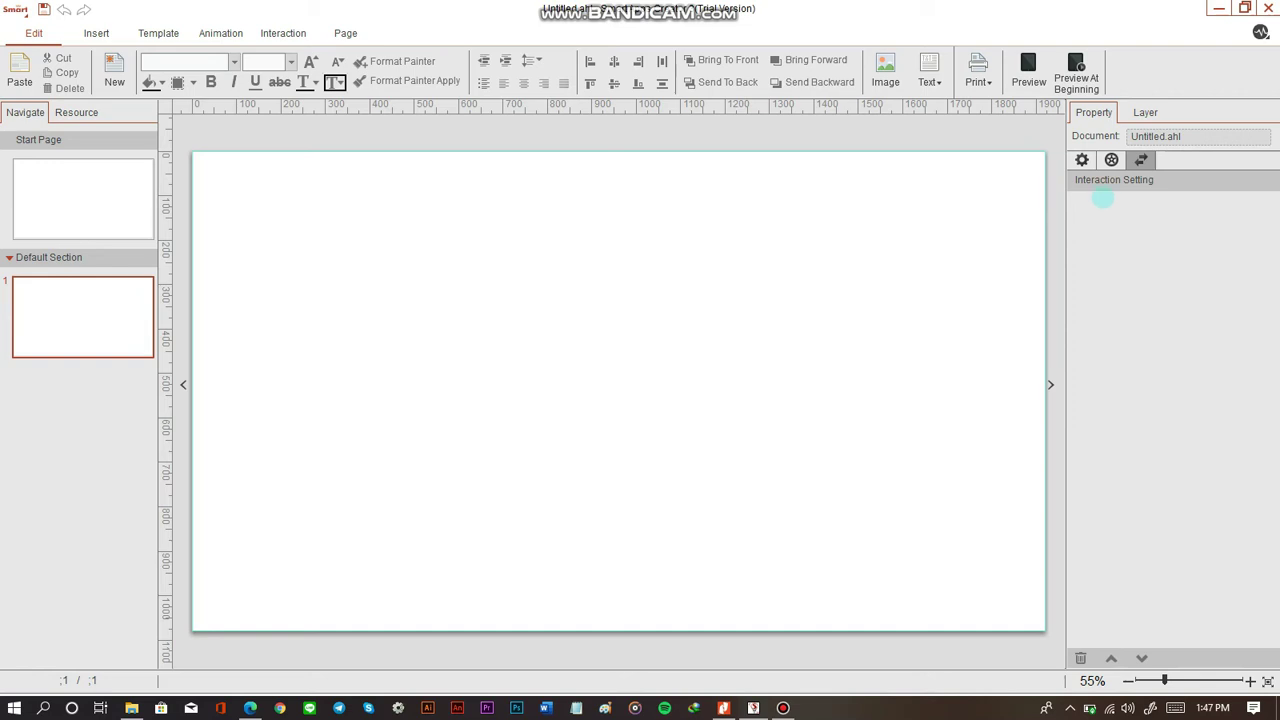
pyautogui.click(1081, 160)
pyautogui.click(1040, 168)
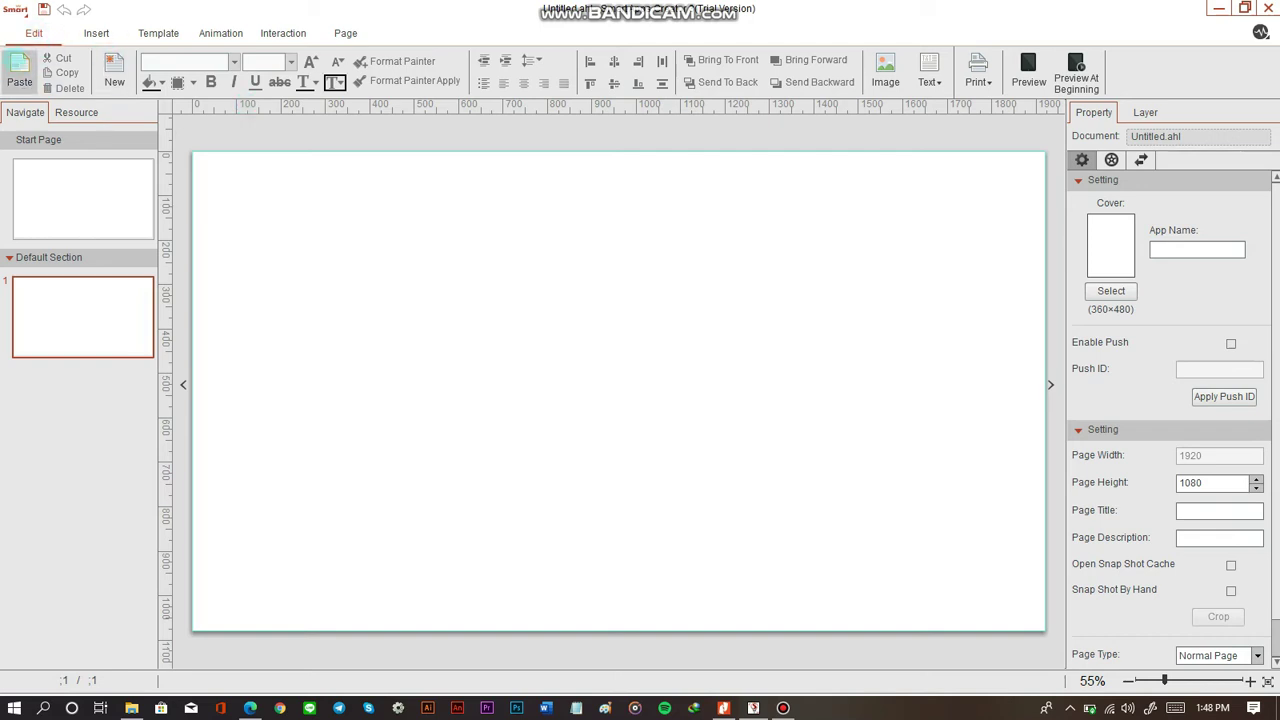
pyautogui.click(458, 108)
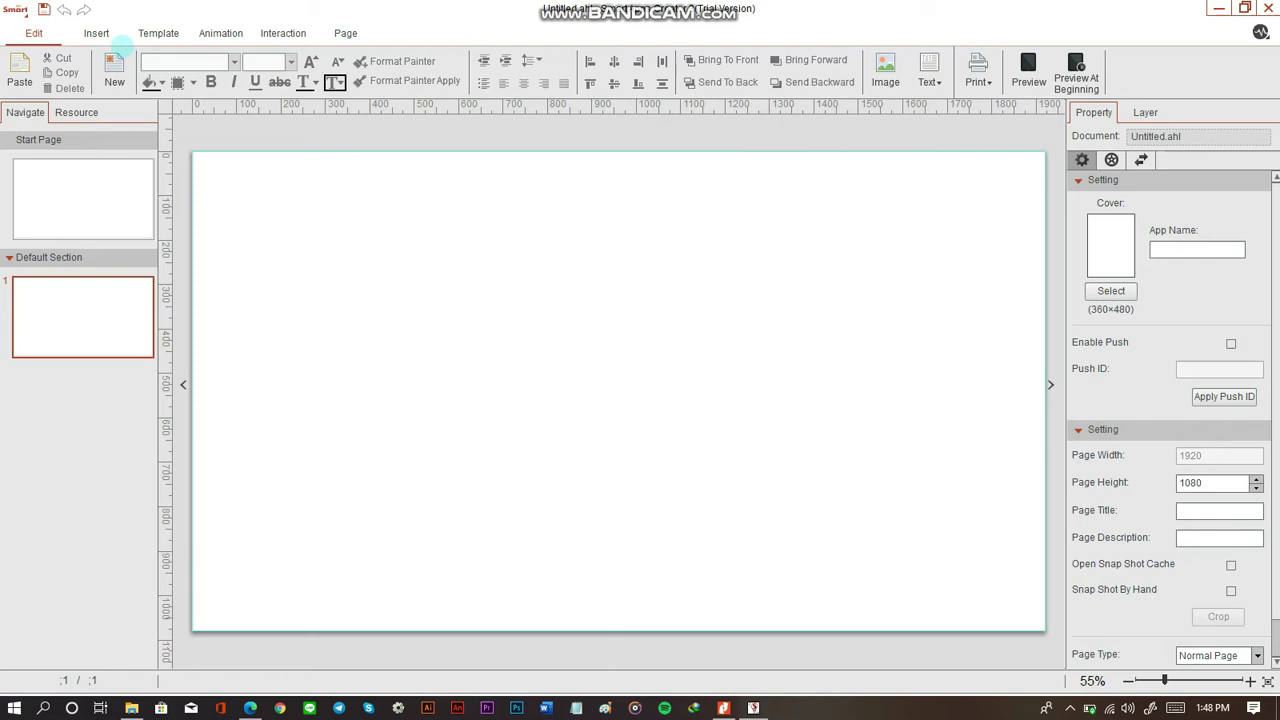
# Step: Insert the image 1051 from the Aset Aplikasi folder onto page 1
pyautogui.click(93, 33)
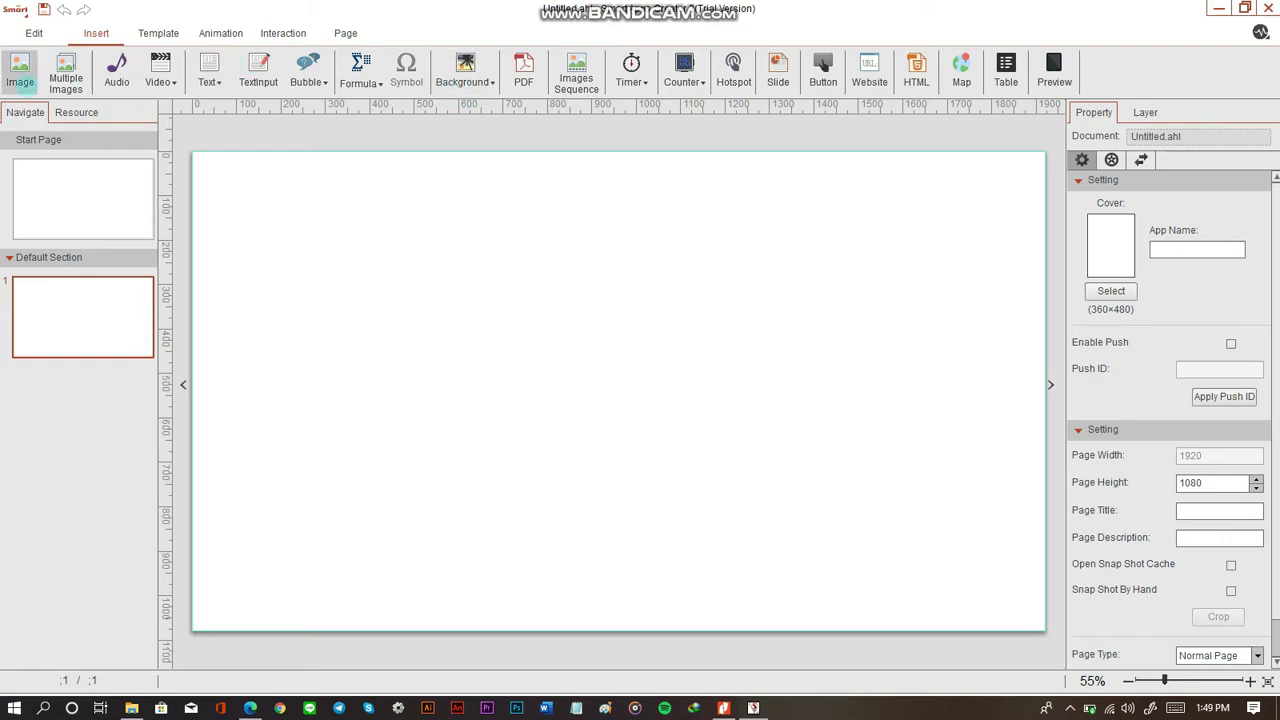
pyautogui.click(20, 70)
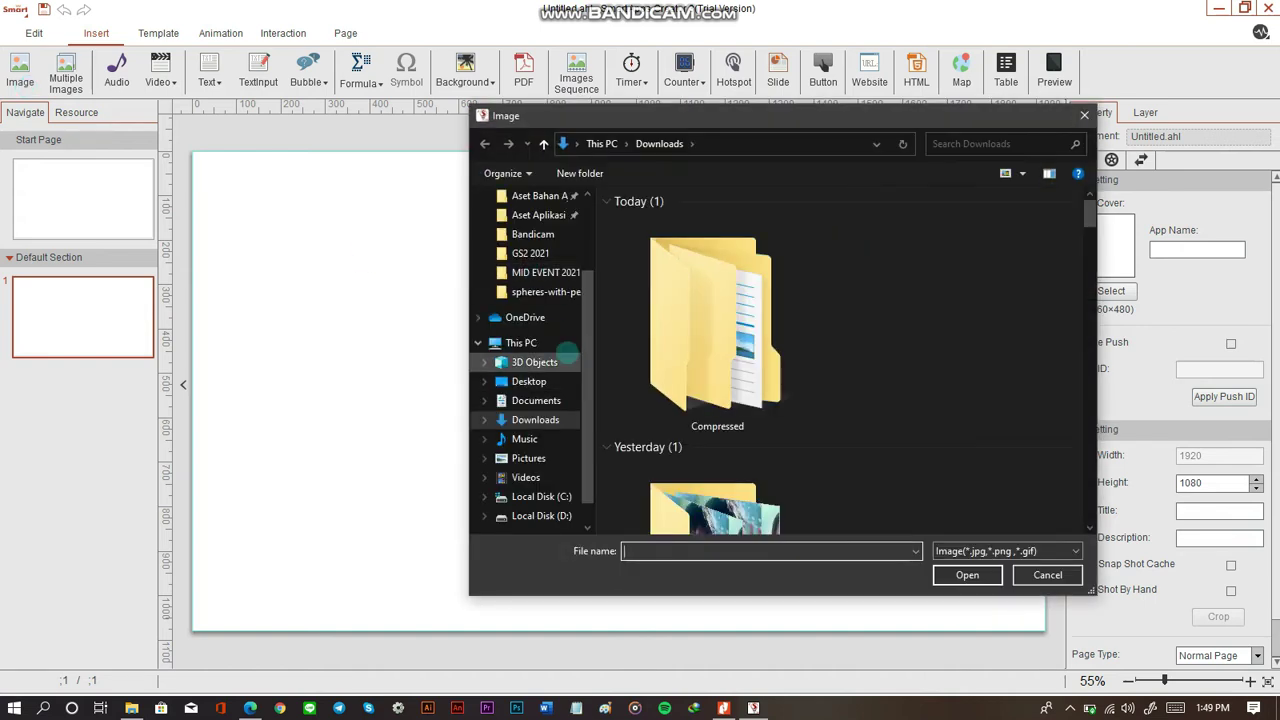
pyautogui.click(540, 215)
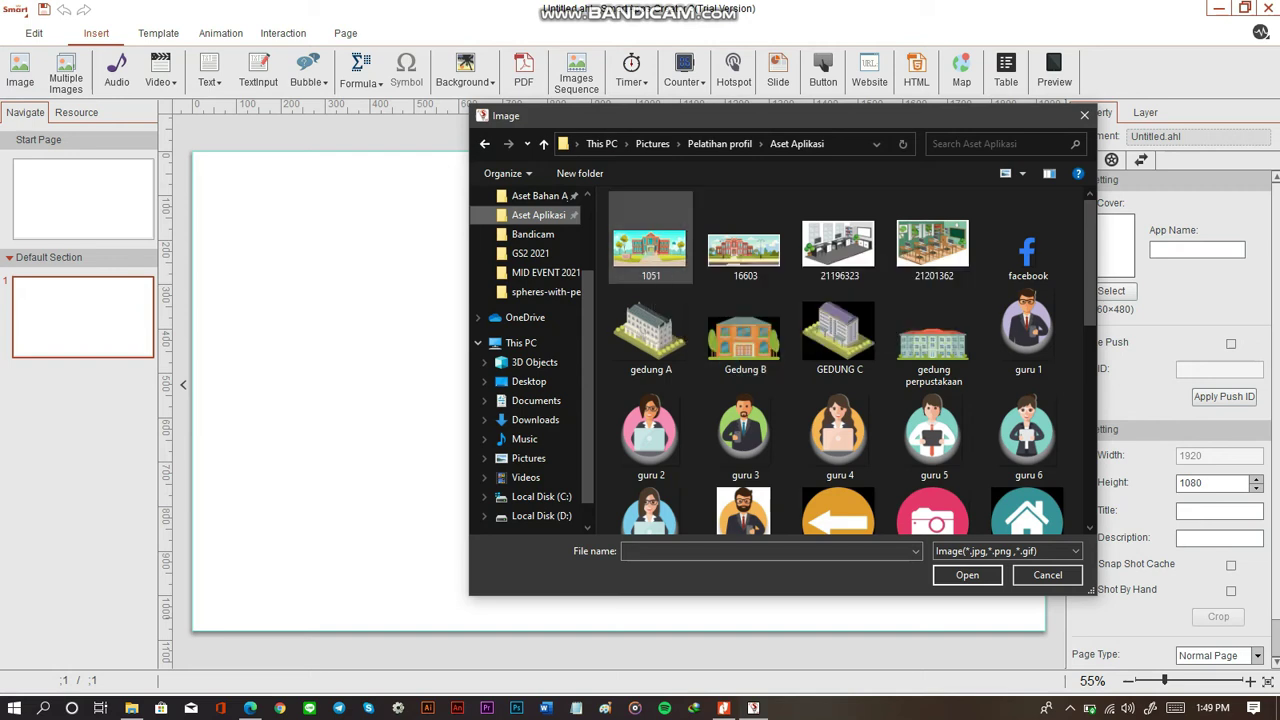
pyautogui.click(650, 245)
pyautogui.click(966, 575)
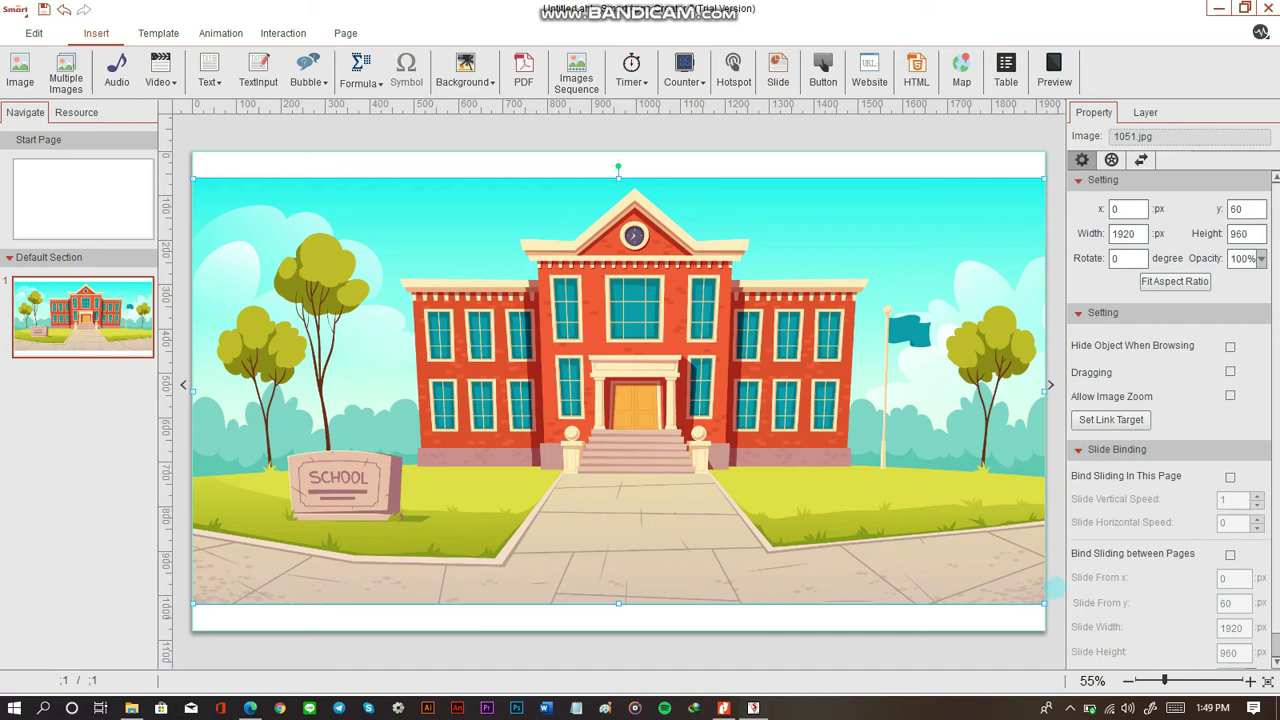
# Step: Try shrinking and repositioning the school image to about 727 by 363 px, and delete it from the page
pyautogui.moveTo(1043, 603); pyautogui.dragTo(514, 330)
pyautogui.moveTo(414, 210); pyautogui.dragTo(572, 301)
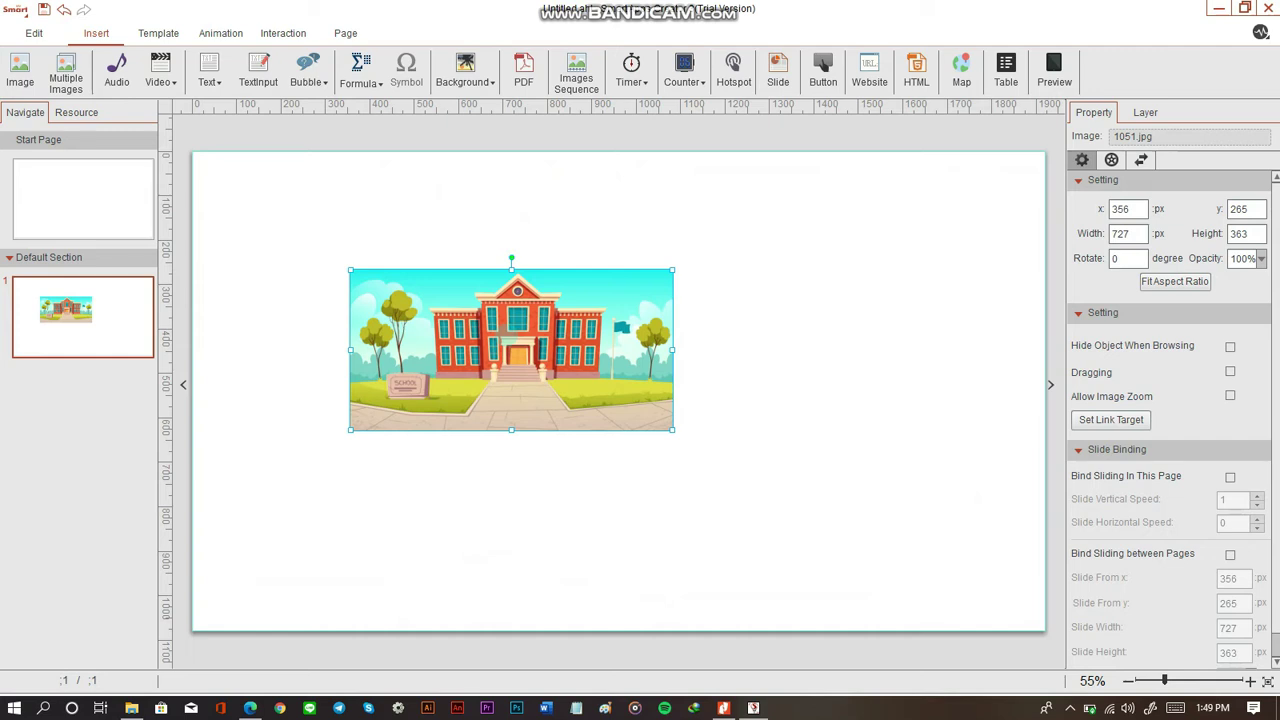
pyautogui.press('Delete')
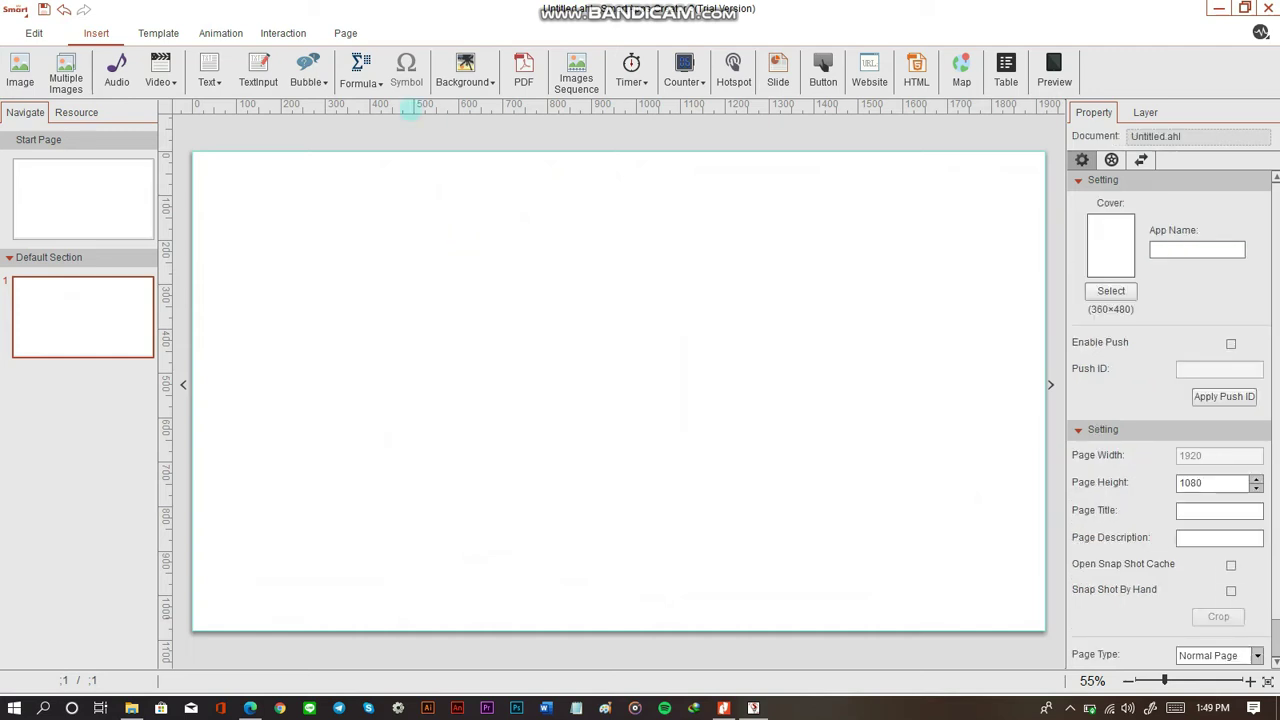
# Step: Set the image 1051 from the Aset Aplikasi folder as the background of page 1
pyautogui.click(466, 82)
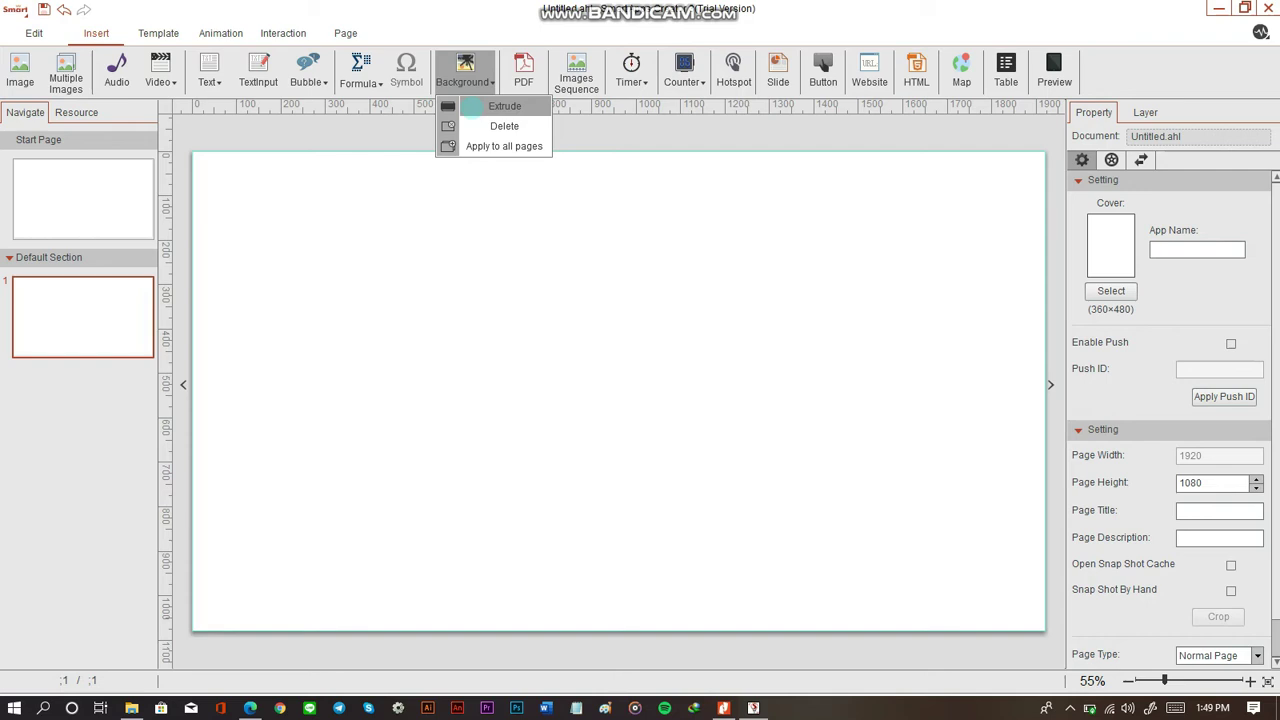
pyautogui.click(470, 106)
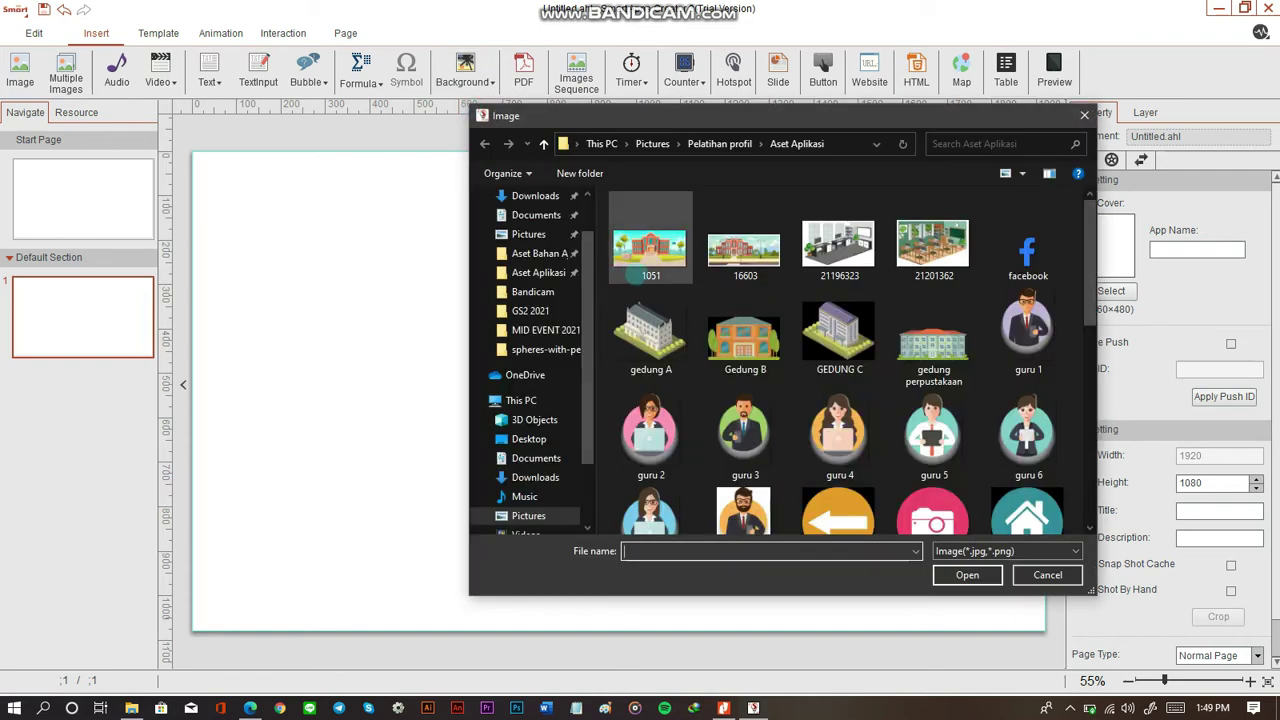
pyautogui.click(632, 273)
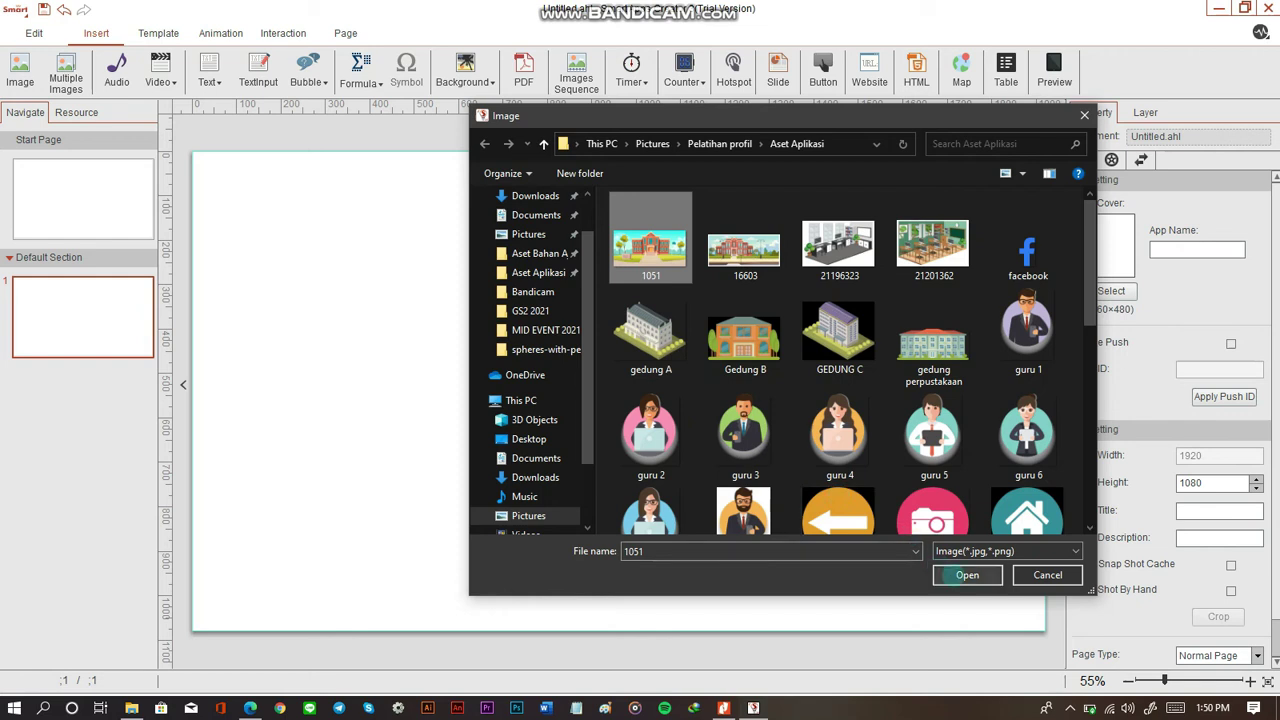
pyautogui.click(948, 575)
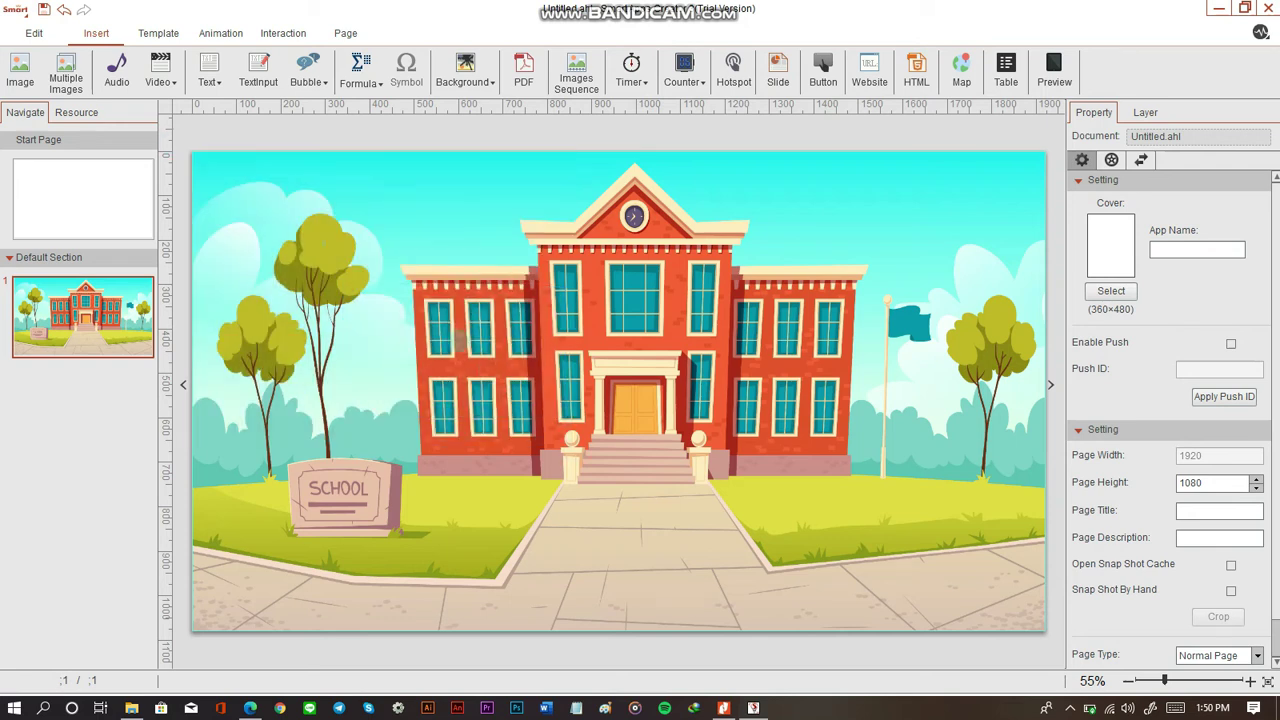
# Step: Try to resize the school background from its corner, and undo the background insertion
pyautogui.moveTo(1047, 633); pyautogui.dragTo(795, 275)
pyautogui.hotkey('ctrl', 'z')
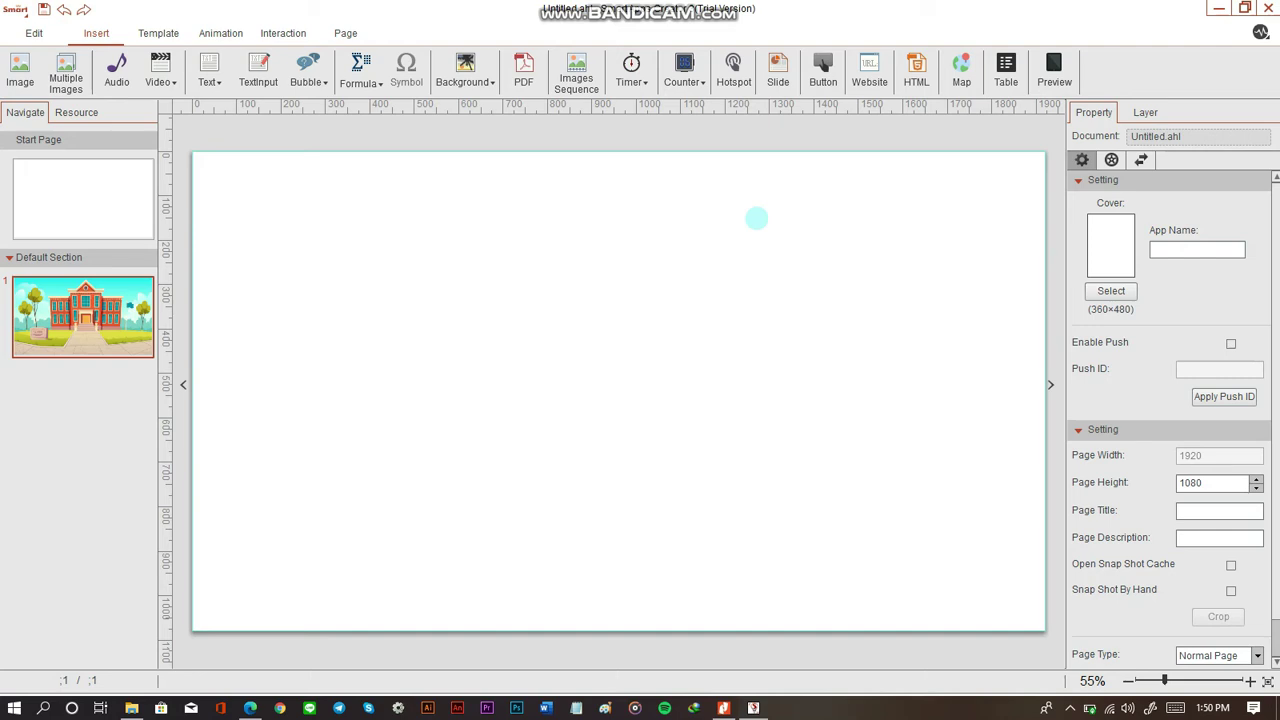
# Step: Try the image guru 3 as the background of page 1, attempt to resize it, and undo the background insertion
pyautogui.click(464, 65)
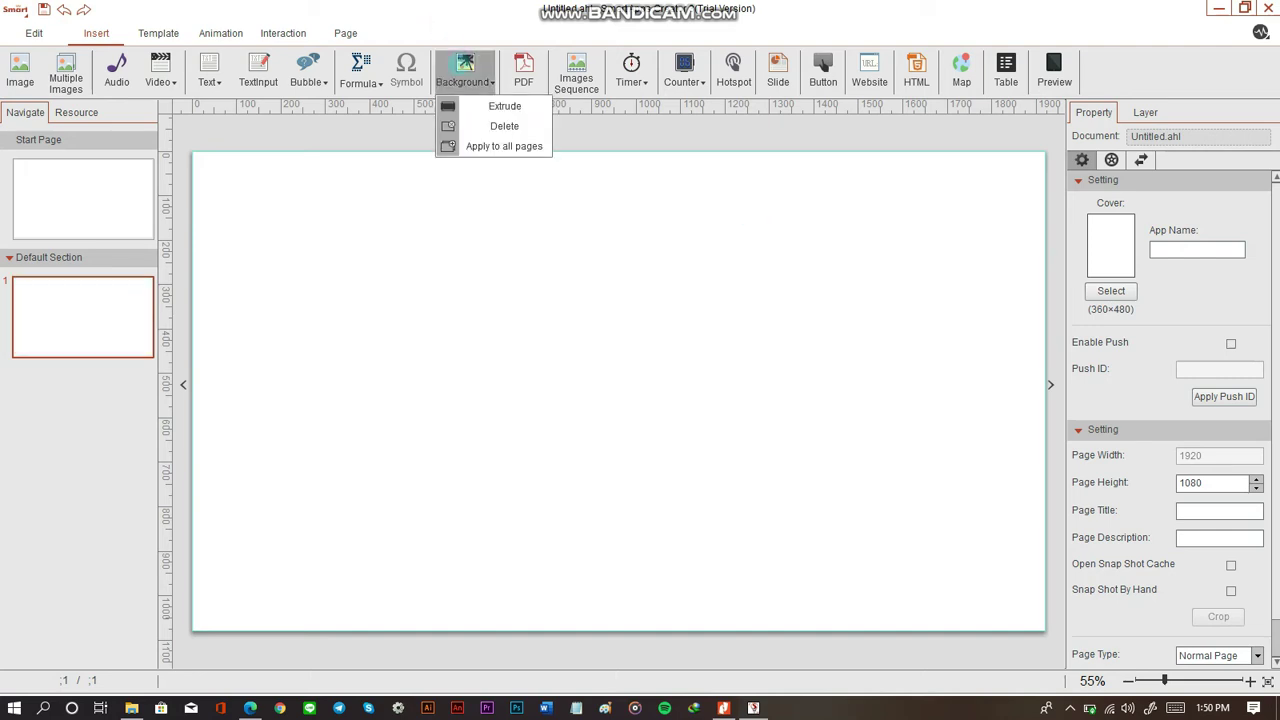
pyautogui.click(470, 106)
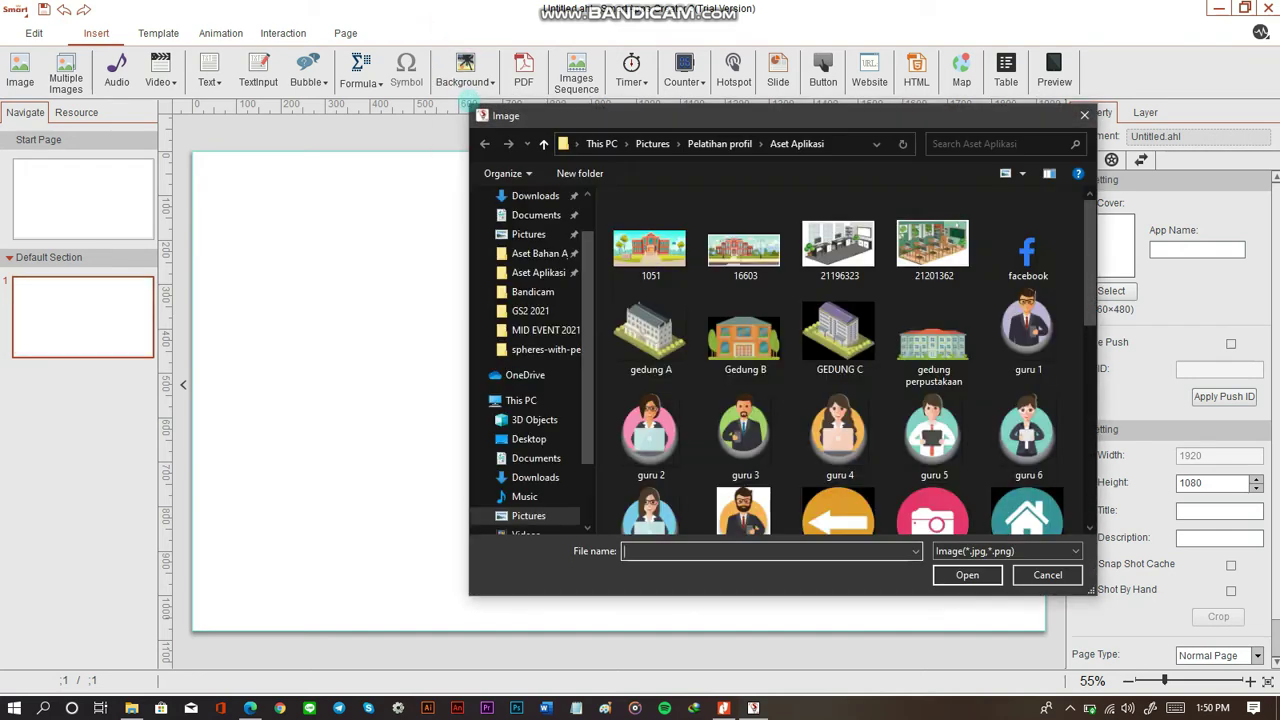
pyautogui.click(745, 432)
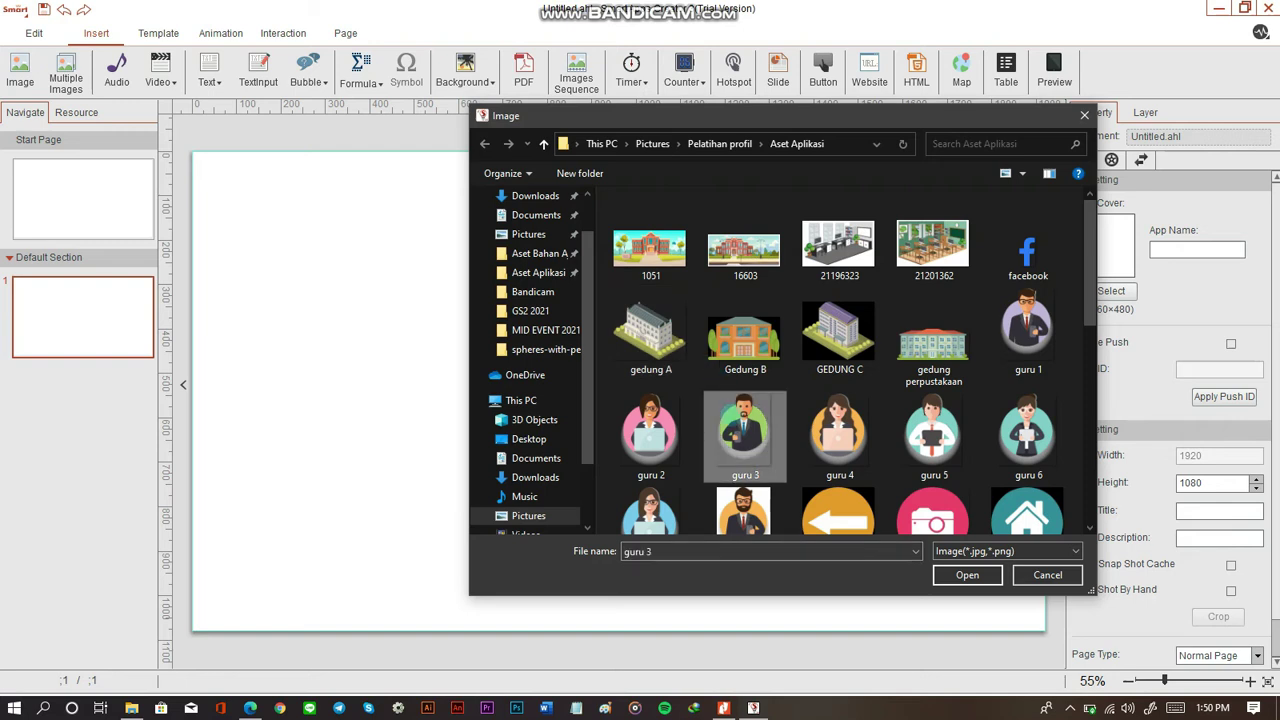
pyautogui.click(967, 573)
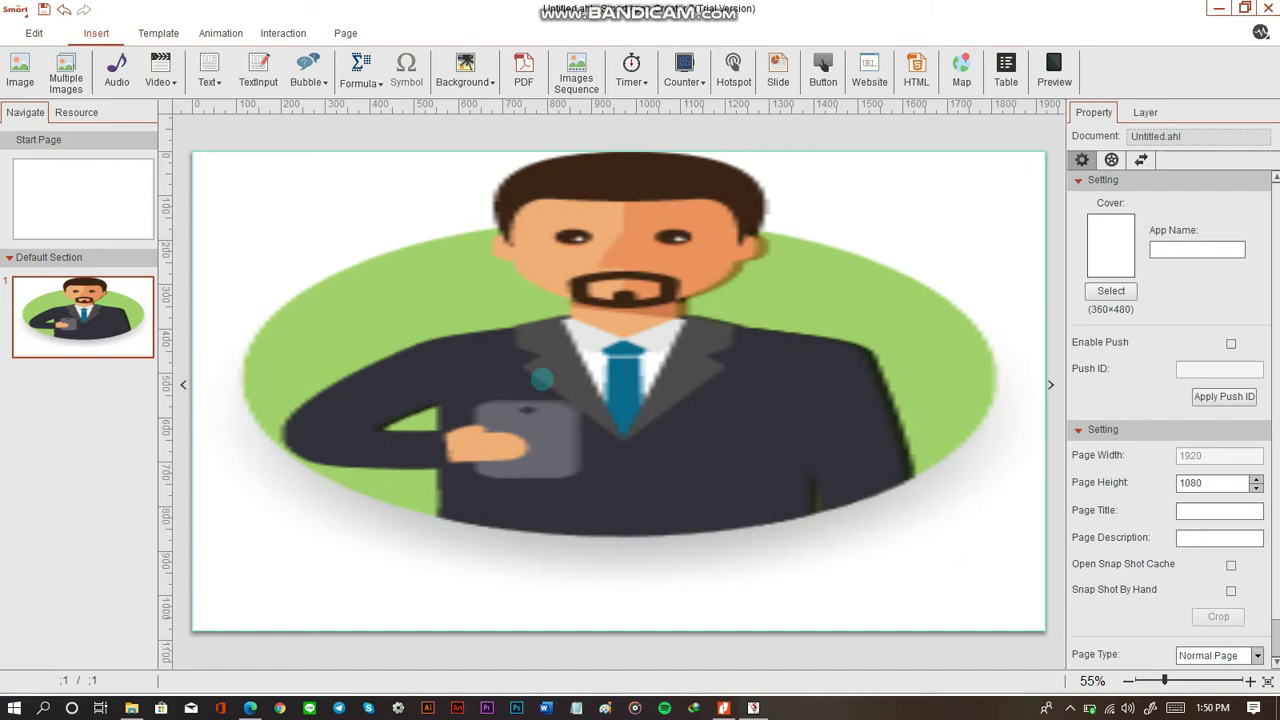
pyautogui.moveTo(272, 150); pyautogui.dragTo(971, 505)
pyautogui.hotkey('ctrl', 'z')
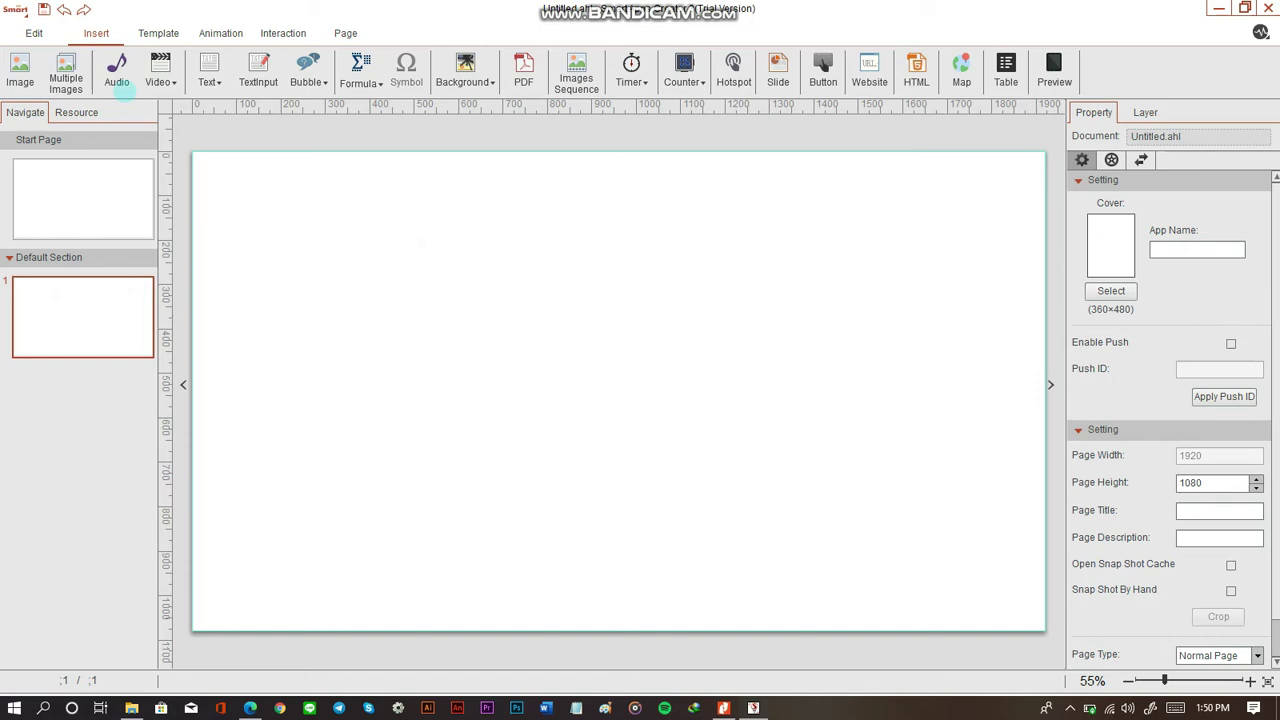
# Step: Insert the audio file backsound from the Aset Aplikasi folder on page 1 and move its icon to about x 872, y 428 px
pyautogui.click(160, 75)
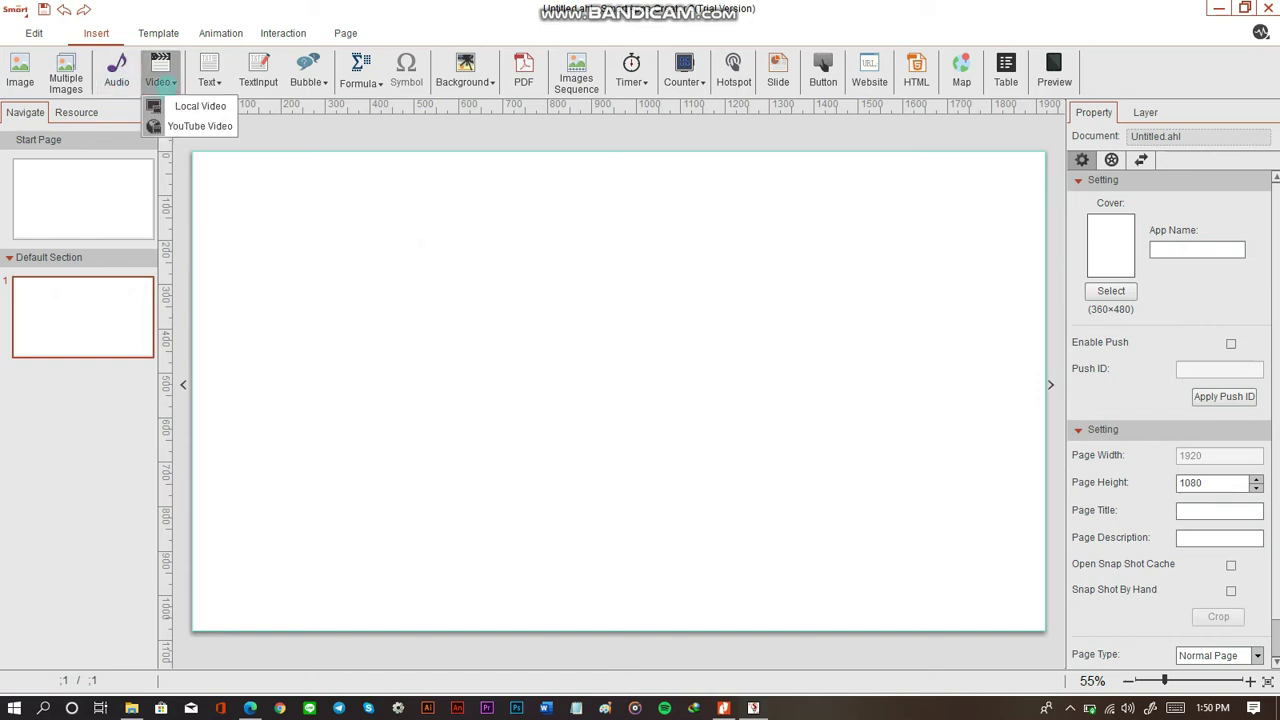
pyautogui.click(117, 75)
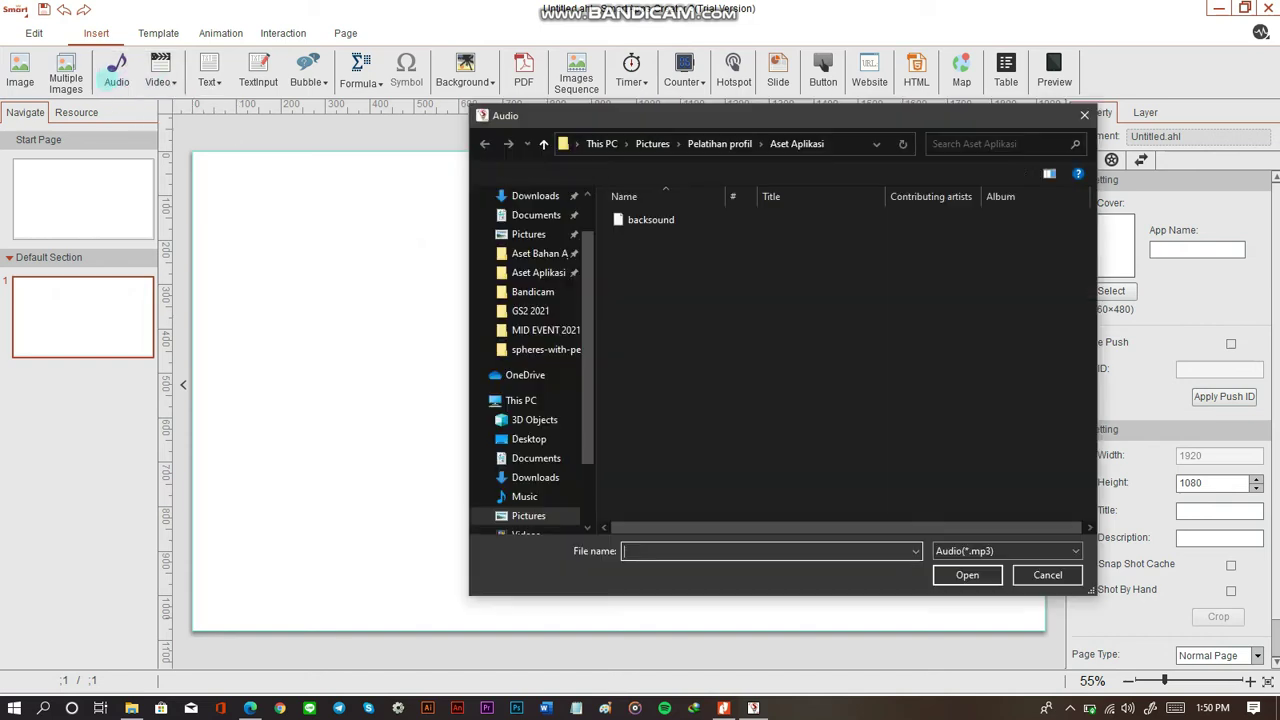
pyautogui.click(650, 220)
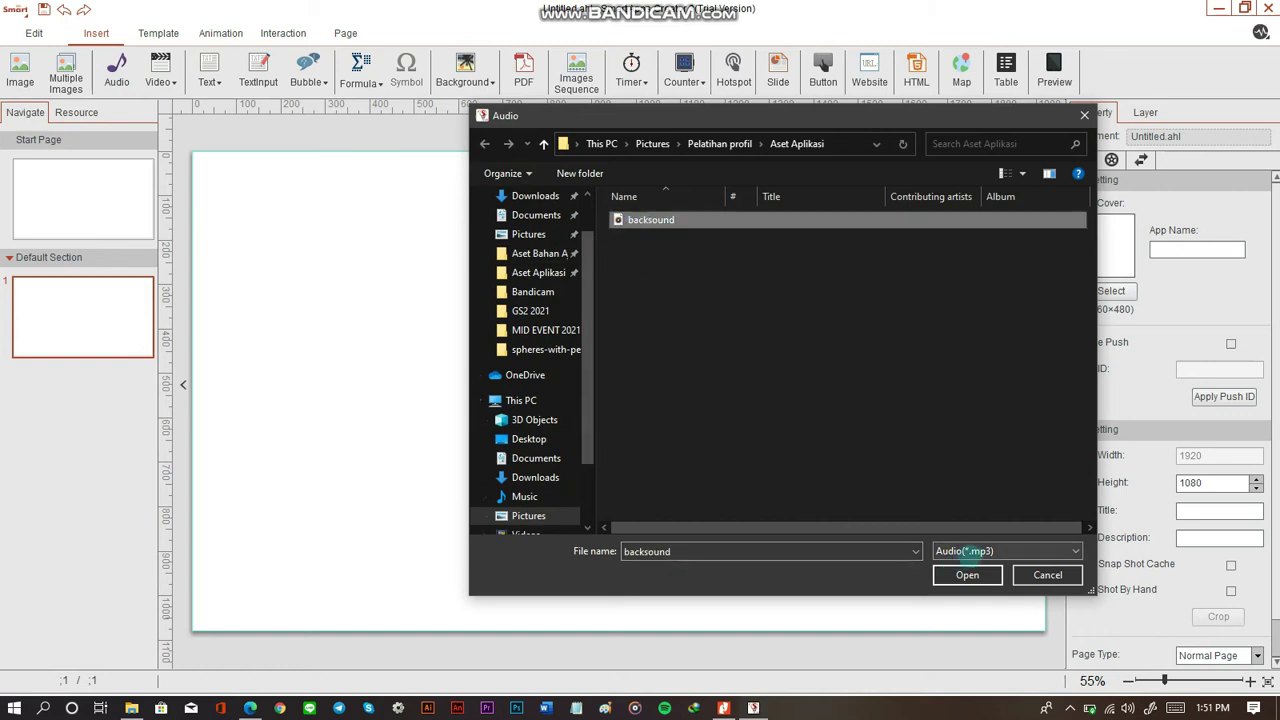
pyautogui.click(988, 577)
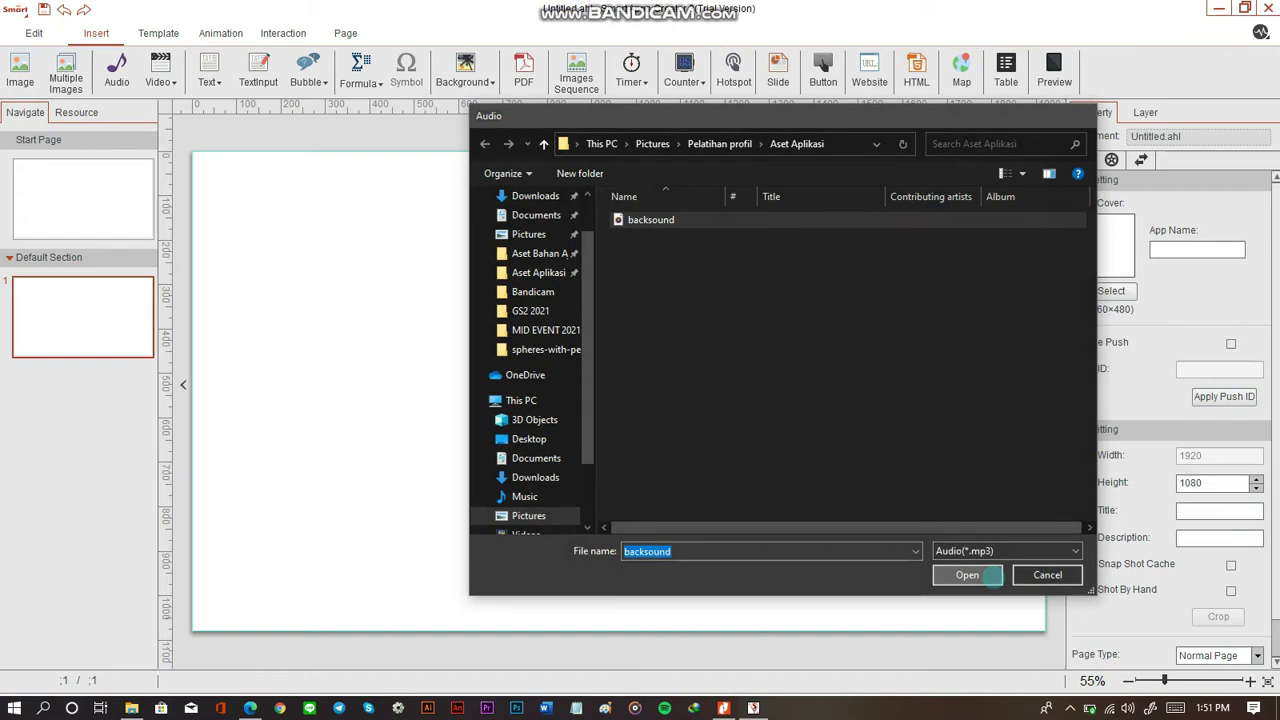
pyautogui.click(632, 386)
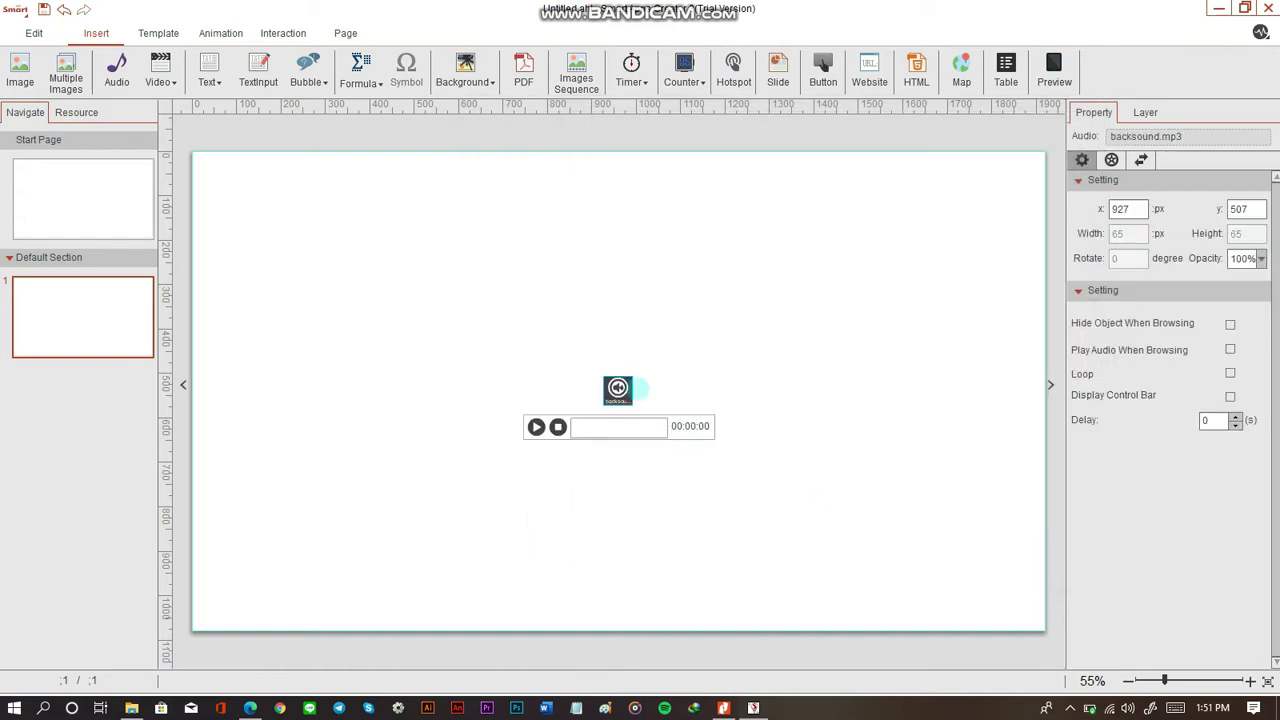
pyautogui.moveTo(620, 388); pyautogui.dragTo(594, 354)
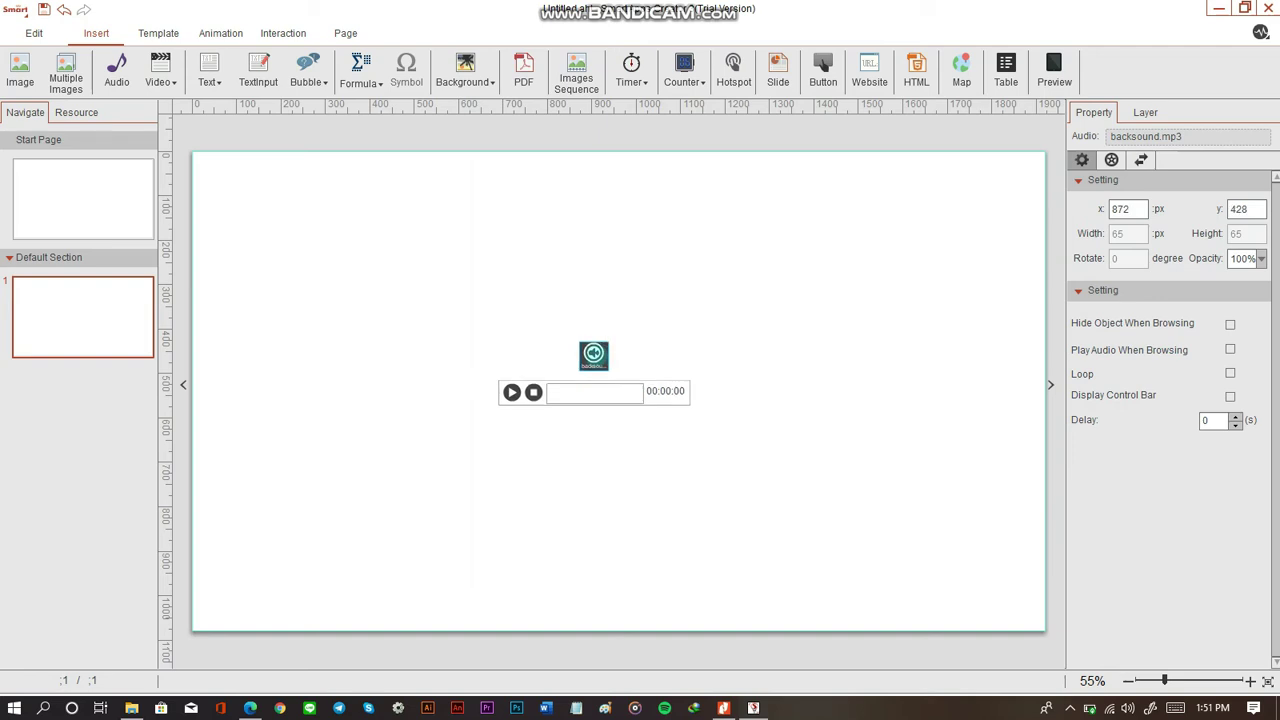
pyautogui.click(880, 461)
pyautogui.click(790, 392)
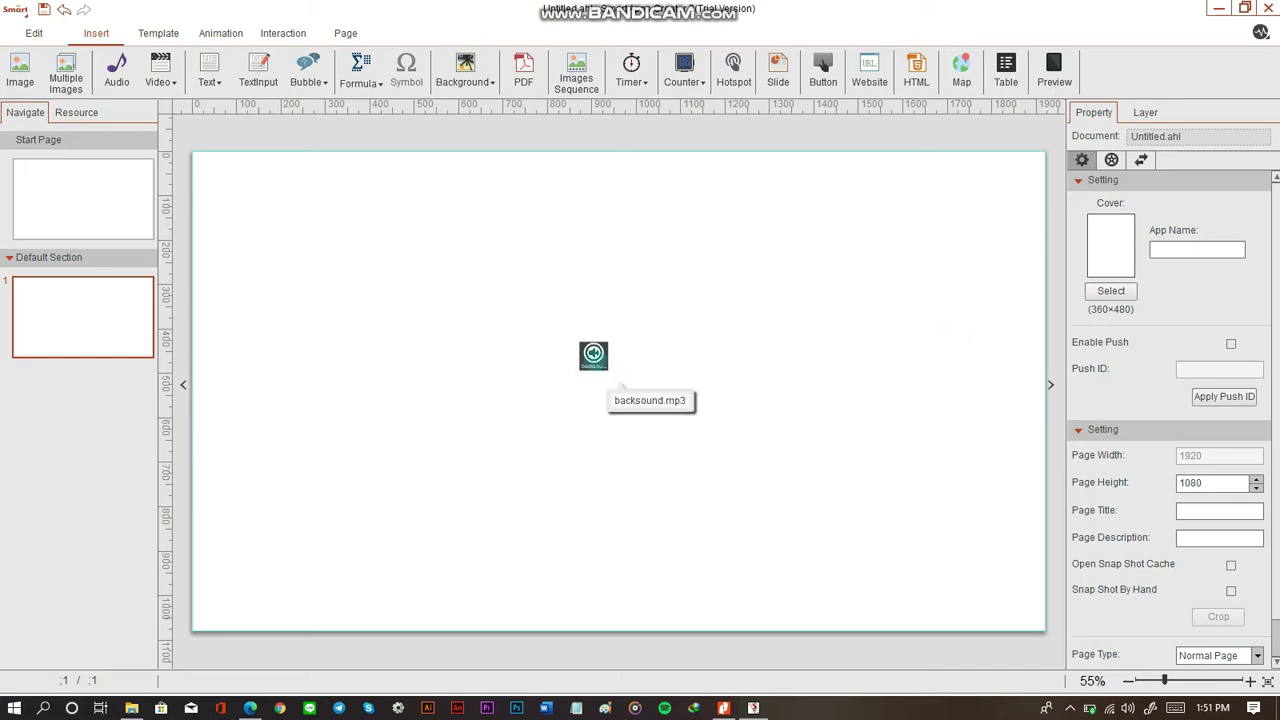
# Step: Enable Hide Object When Browsing for the backsound audio, preview the page, and close the preview
pyautogui.click(594, 356)
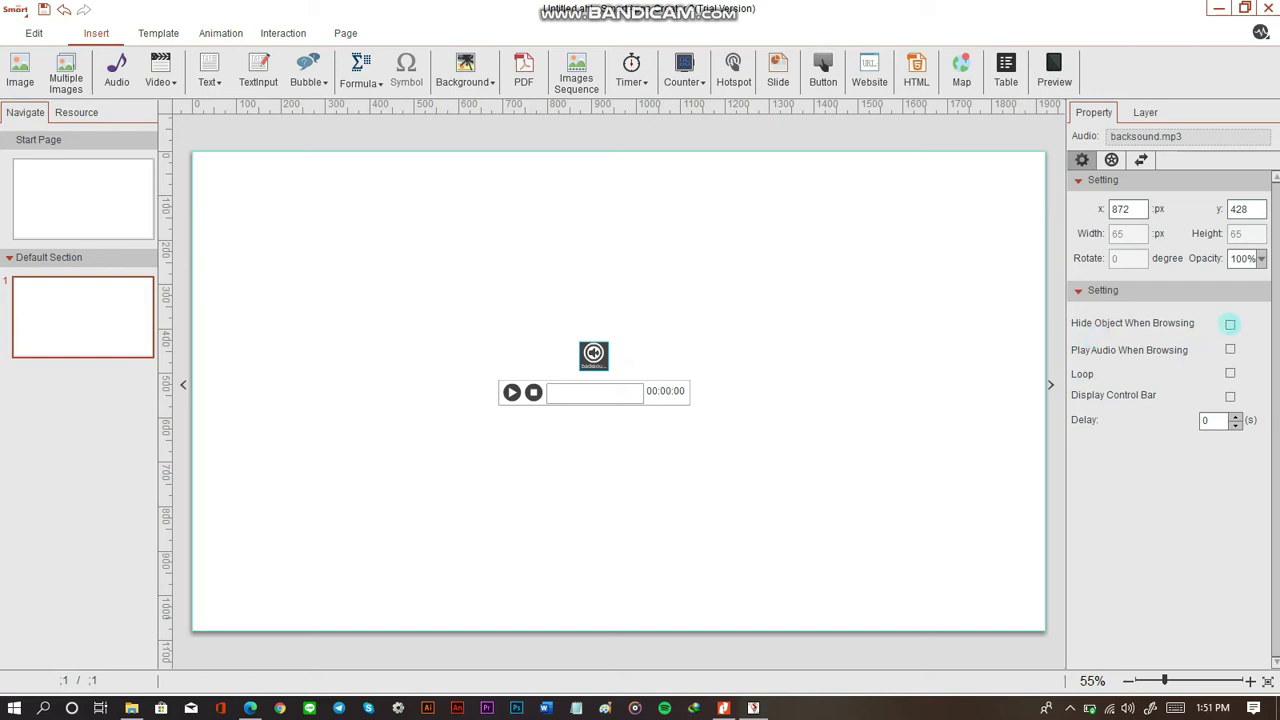
pyautogui.click(1230, 323)
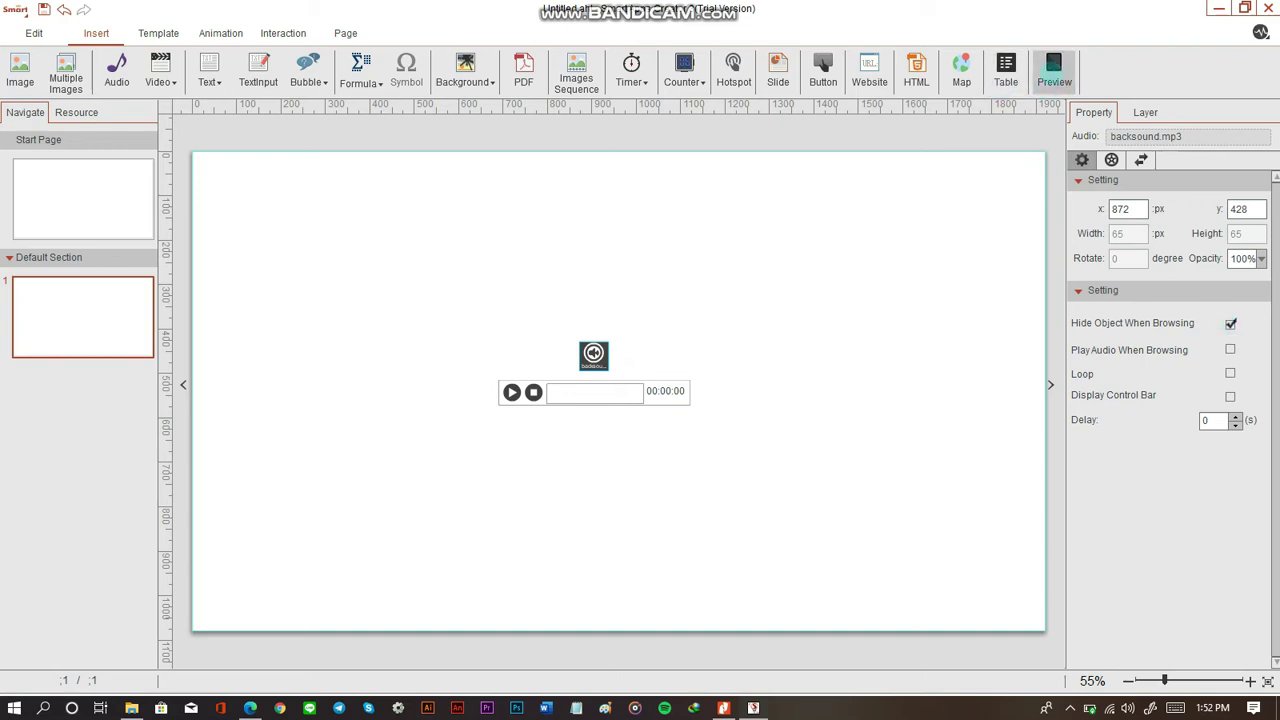
pyautogui.click(1054, 70)
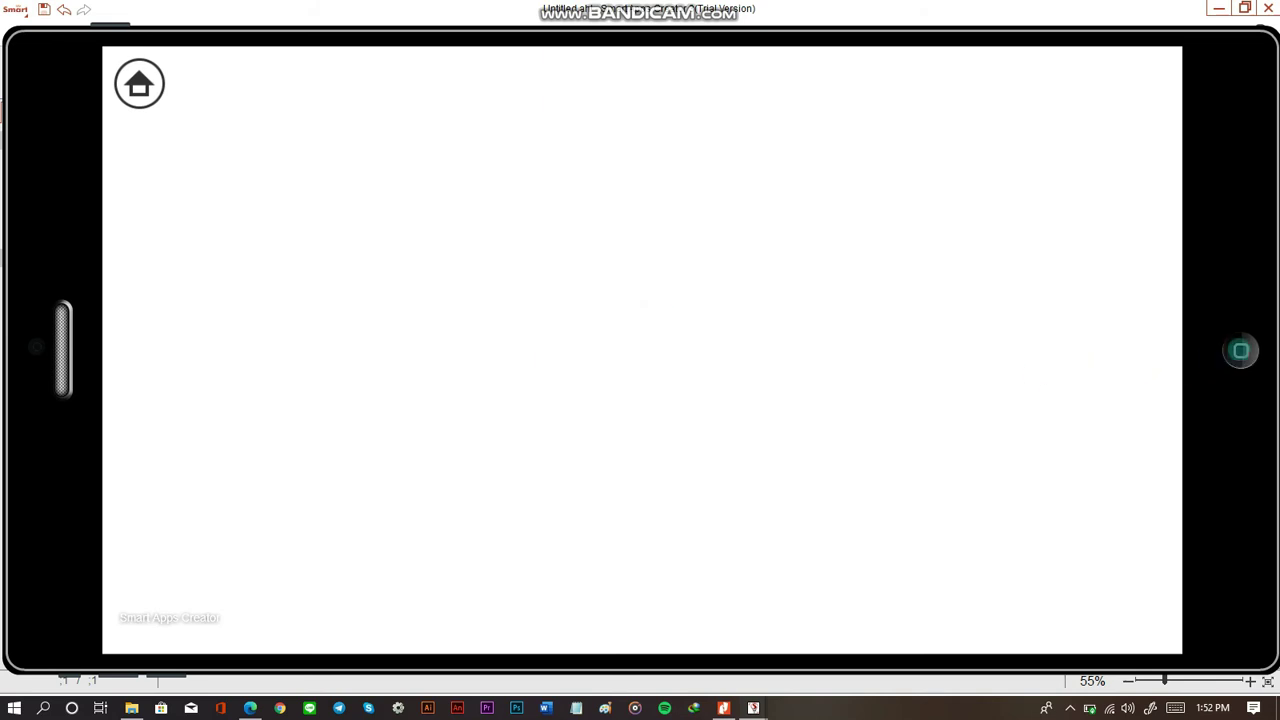
pyautogui.click(1240, 350)
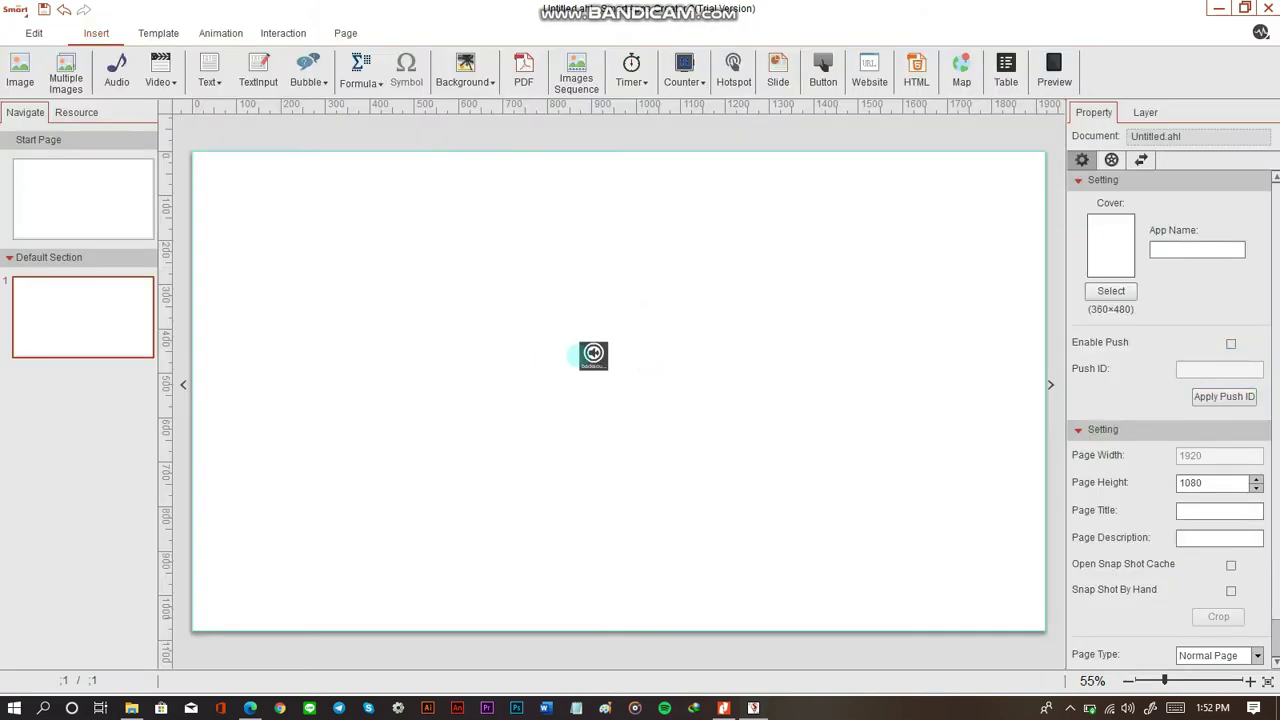
# Step: Disable Hide Object When Browsing for the backsound audio, test its playback icon in the preview, and close the preview
pyautogui.click(590, 355)
pyautogui.click(1230, 324)
pyautogui.click(1054, 70)
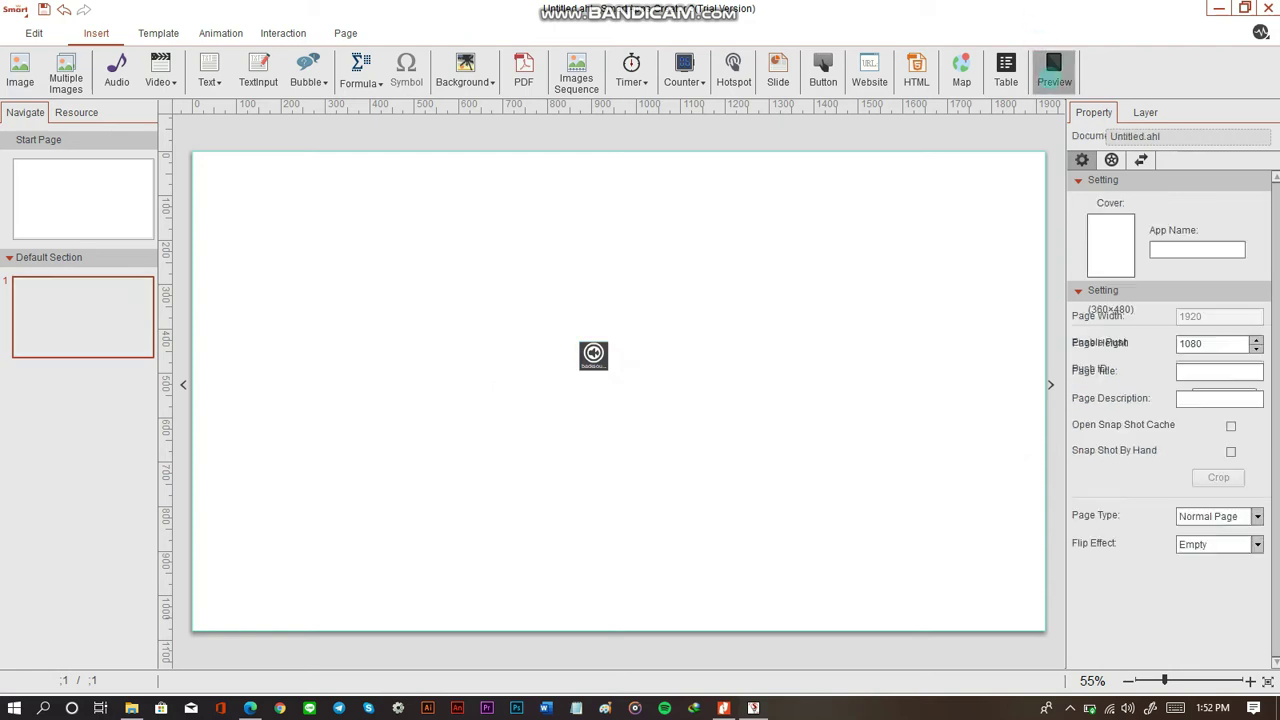
pyautogui.click(611, 306)
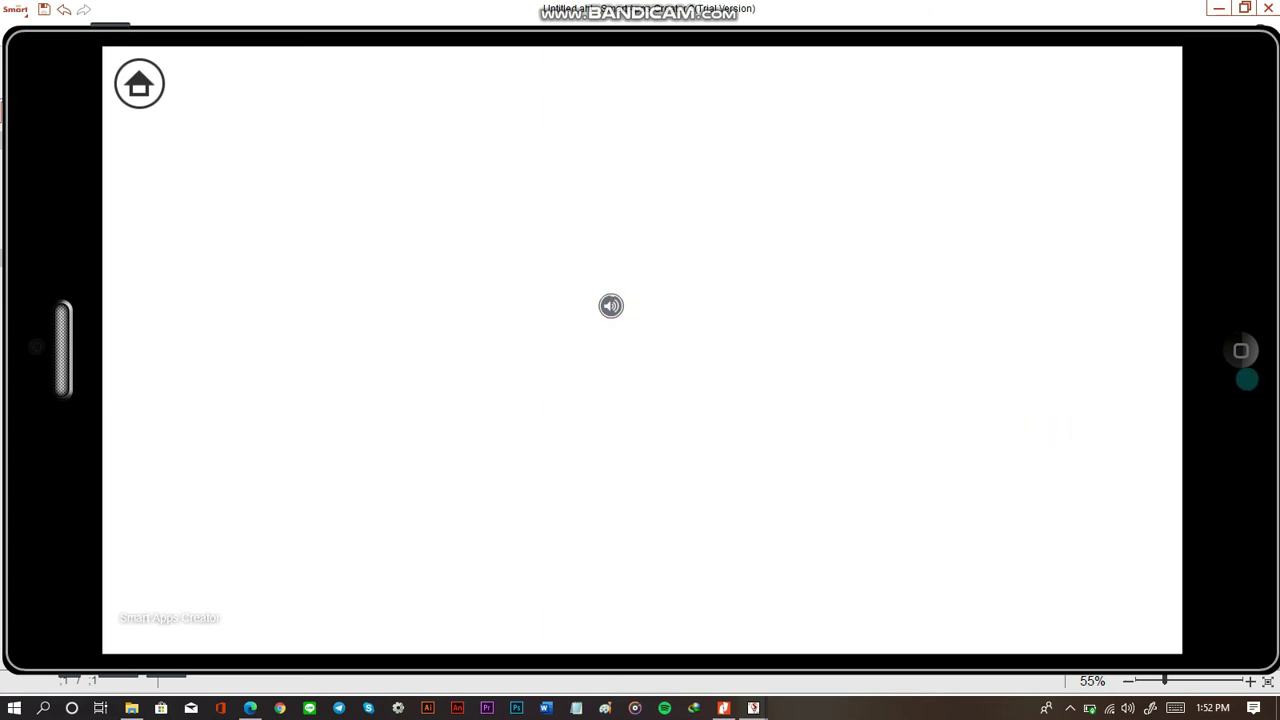
pyautogui.click(1241, 350)
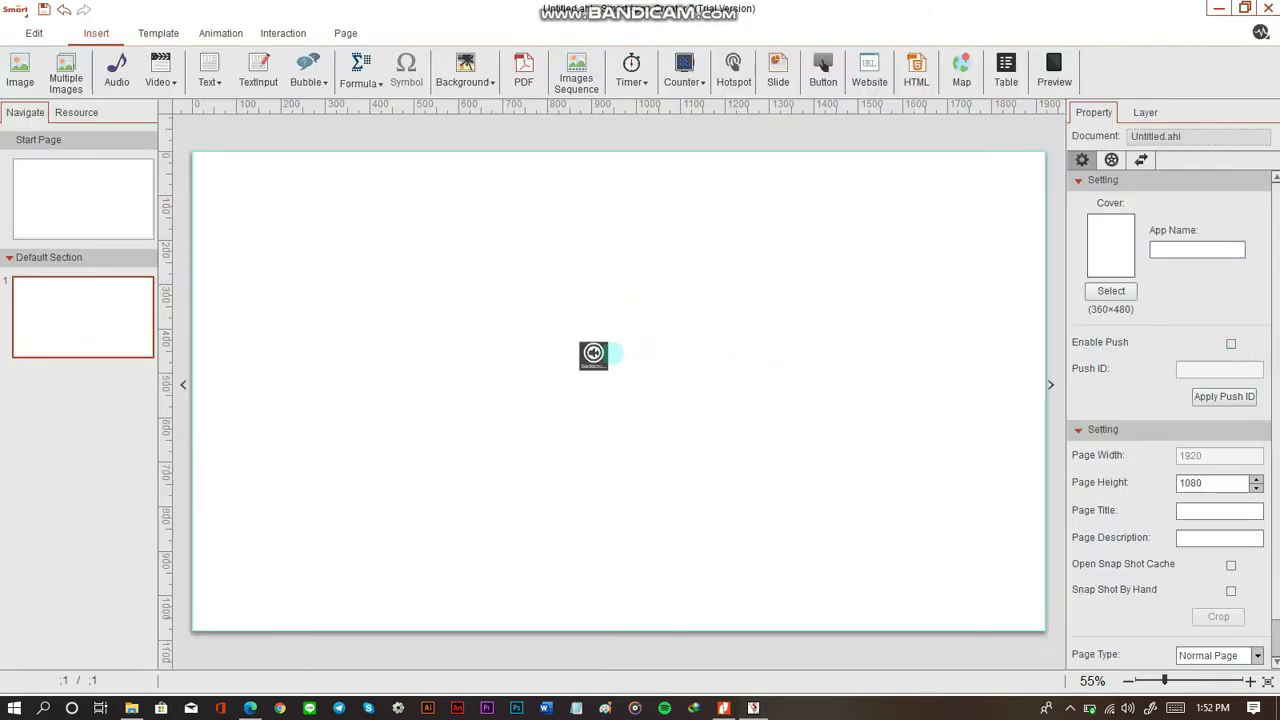
# Step: Enable Play Audio When Browsing for the backsound audio, check automatic playback in the preview, and close the preview
pyautogui.click(596, 354)
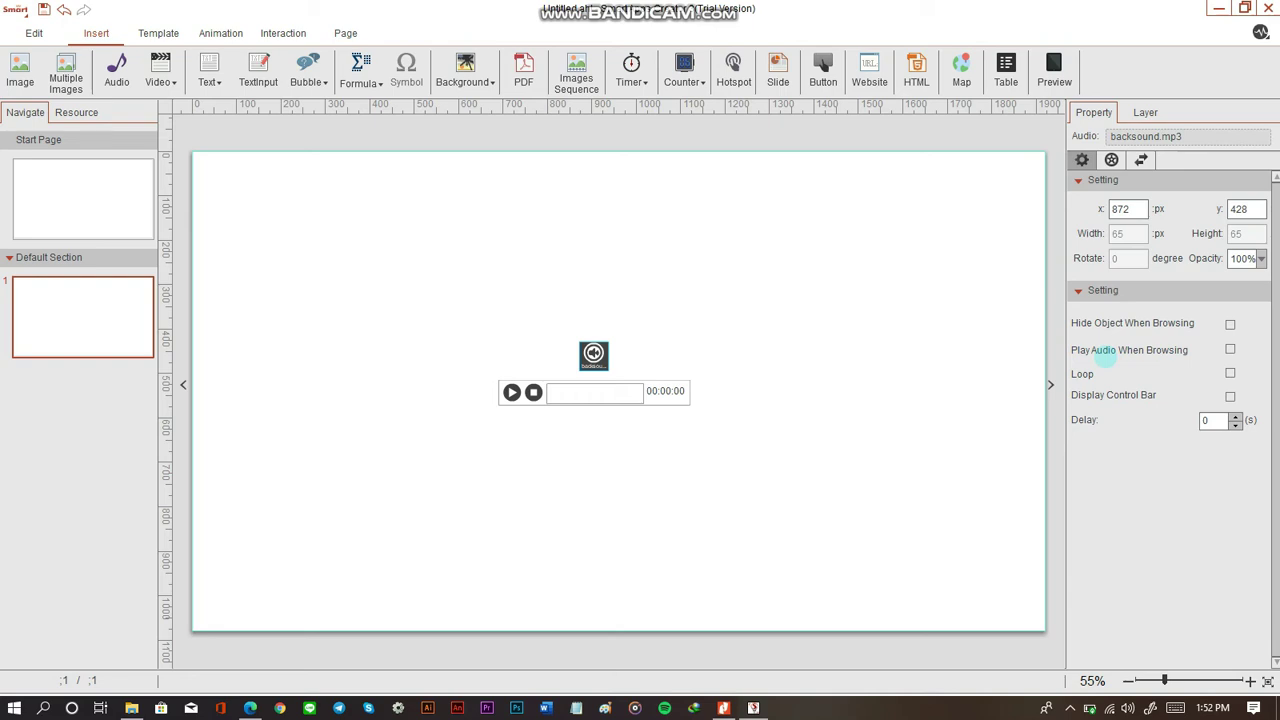
pyautogui.click(1230, 349)
pyautogui.click(1054, 70)
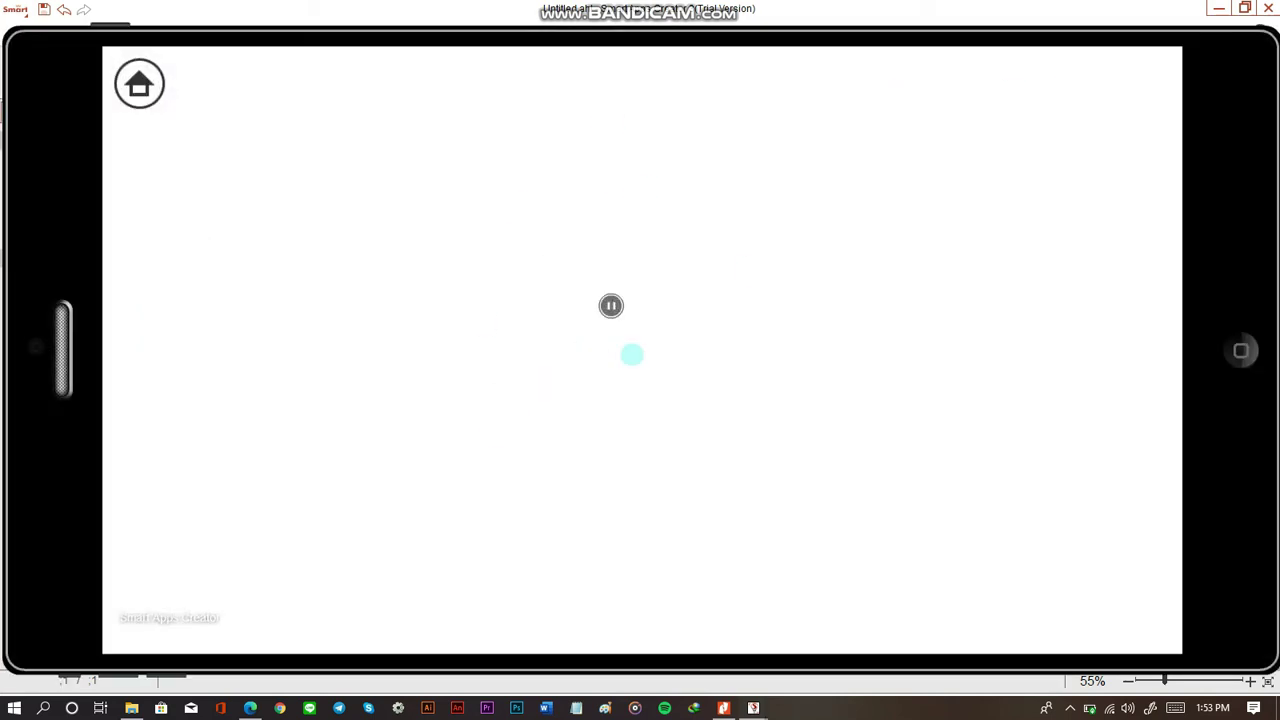
pyautogui.click(1238, 350)
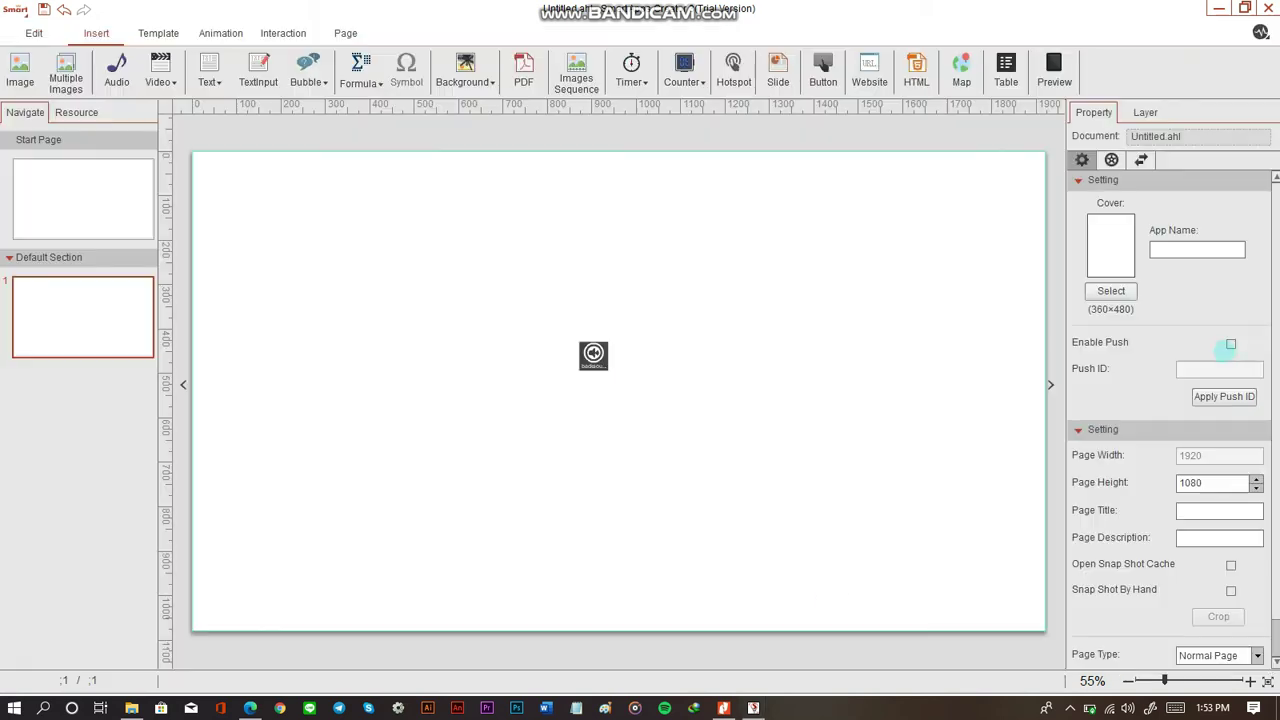
# Step: Turn off Play Audio When Browsing for the audio object and try its Display Control Bar option
pyautogui.click(593, 355)
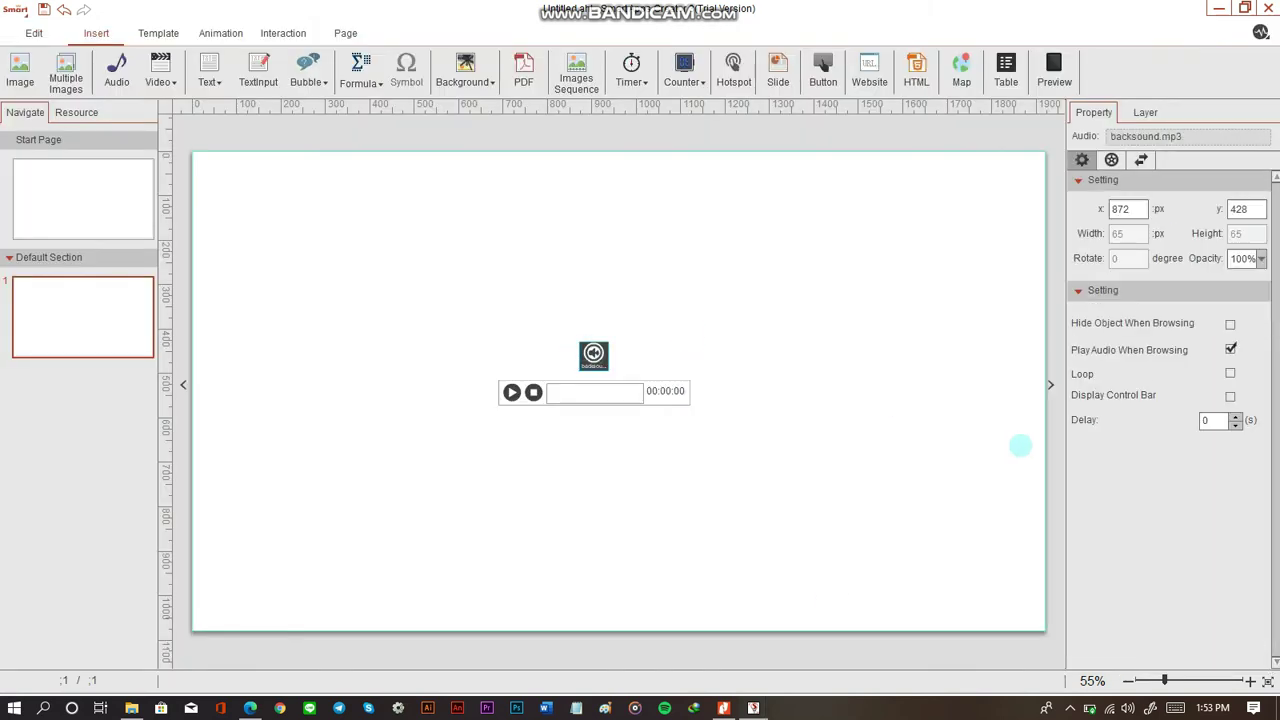
pyautogui.click(1231, 348)
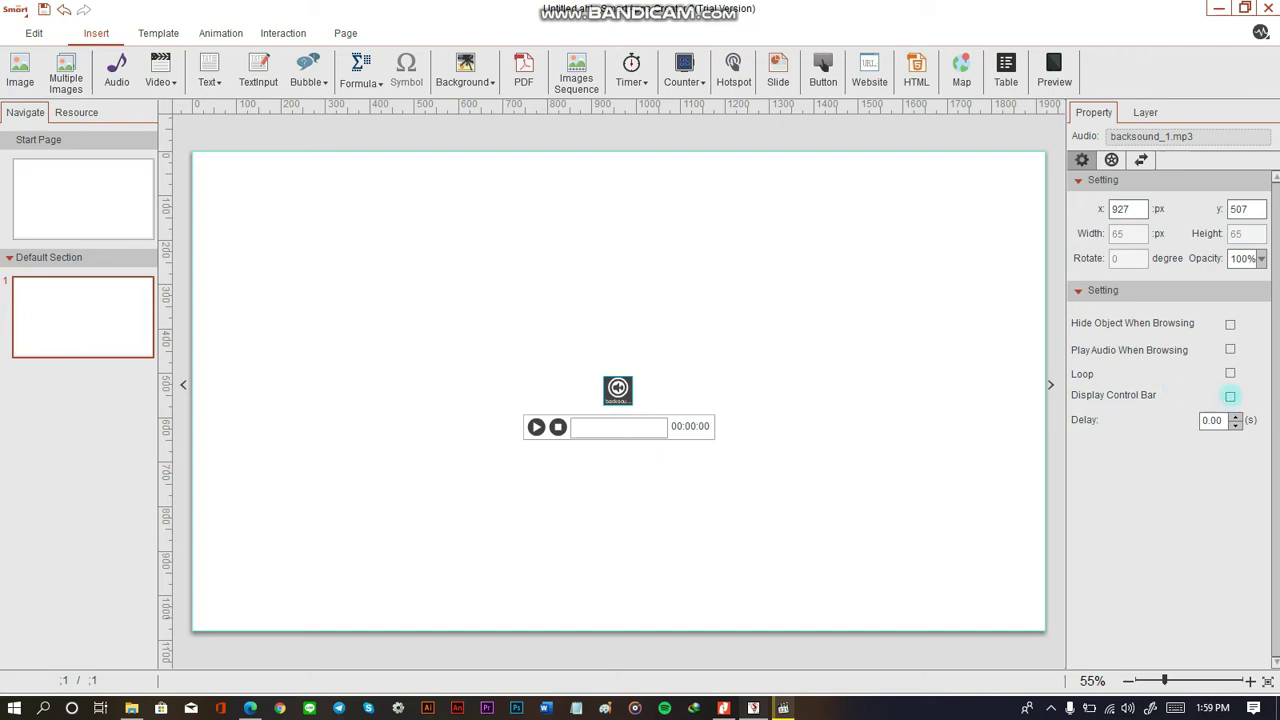
pyautogui.click(1230, 396)
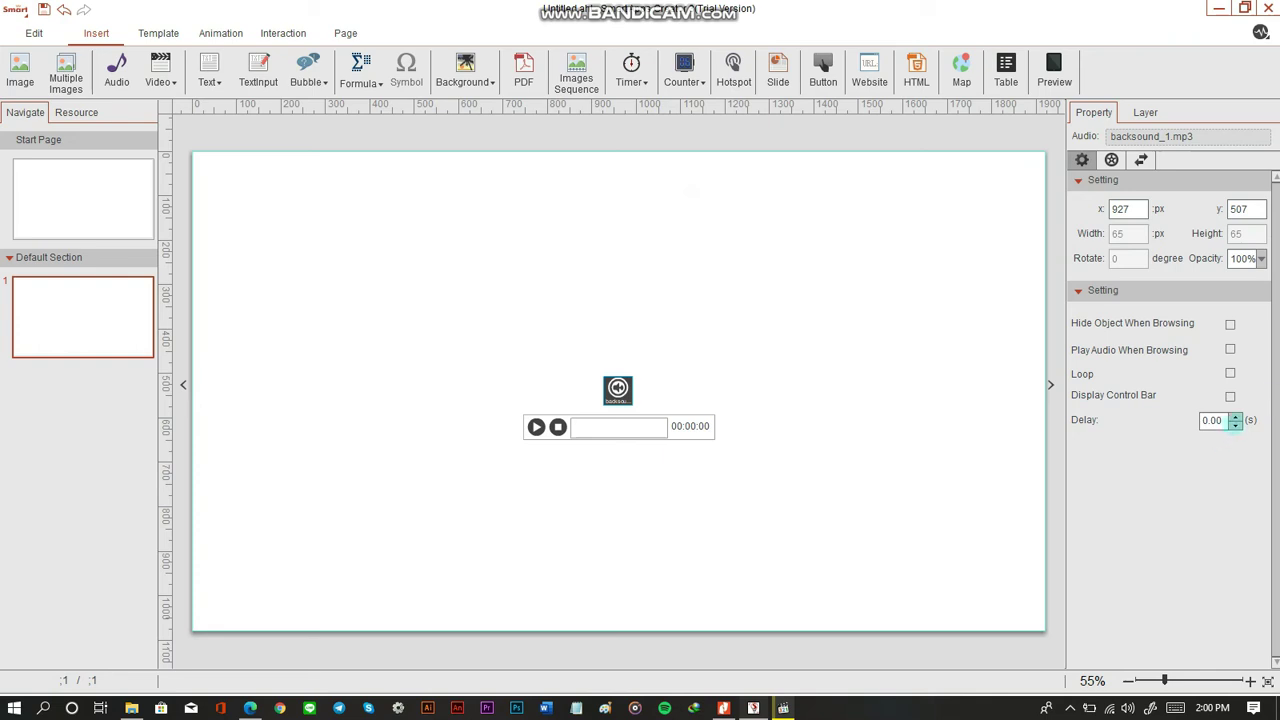
# Step: Set the audio's delay to 3.00 s, enable Play Audio When Browsing, and check the delayed playback in the preview
pyautogui.scroll(9, 1236, 416)
pyautogui.scroll(1, 1236, 420)
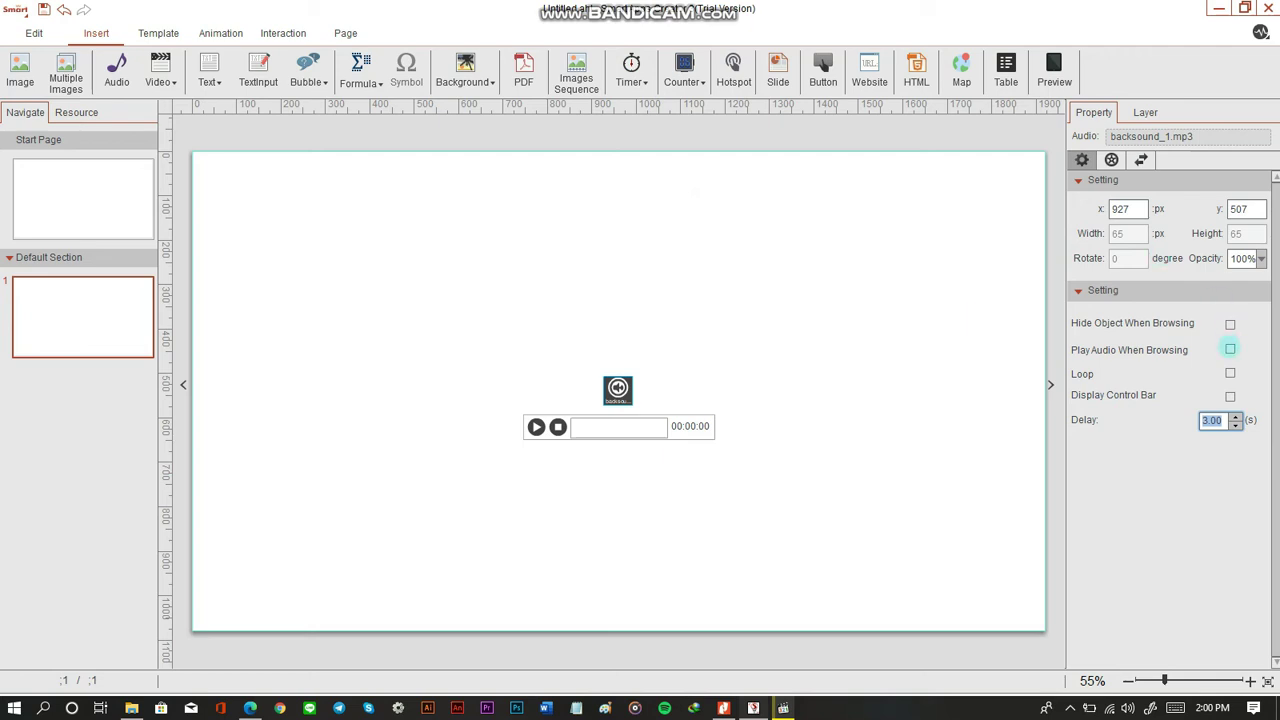
pyautogui.click(1230, 348)
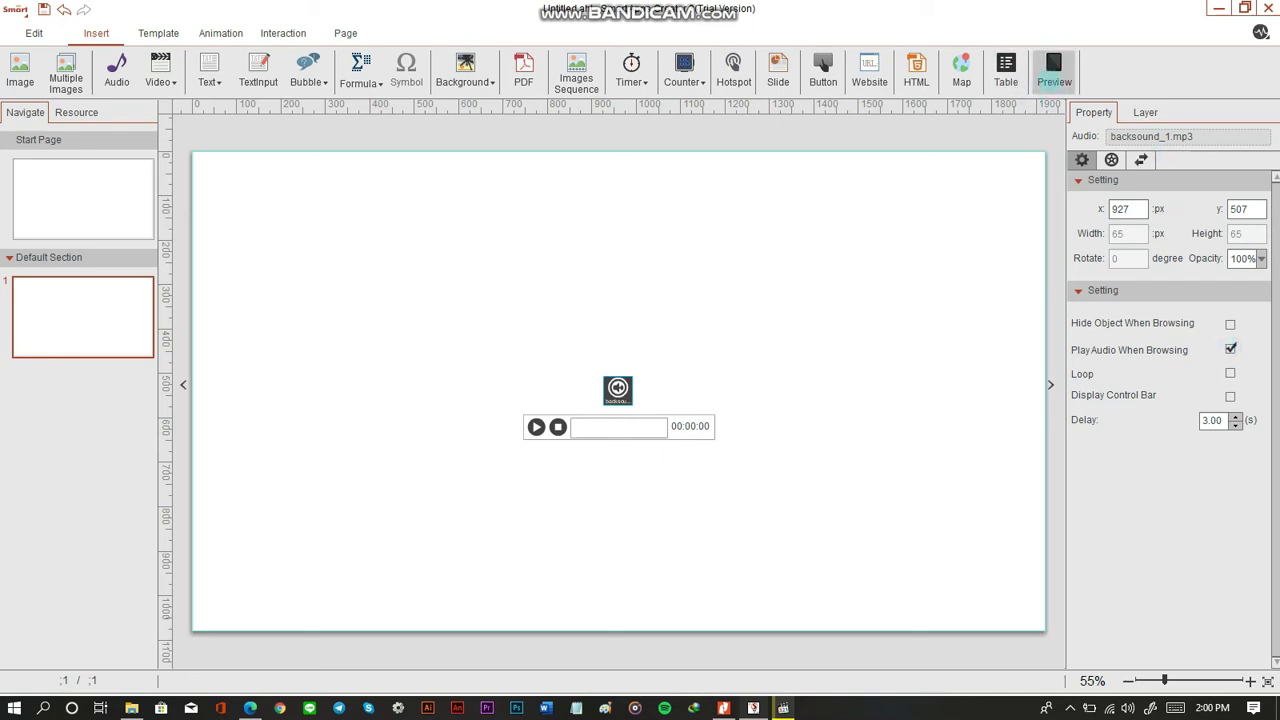
pyautogui.click(1054, 72)
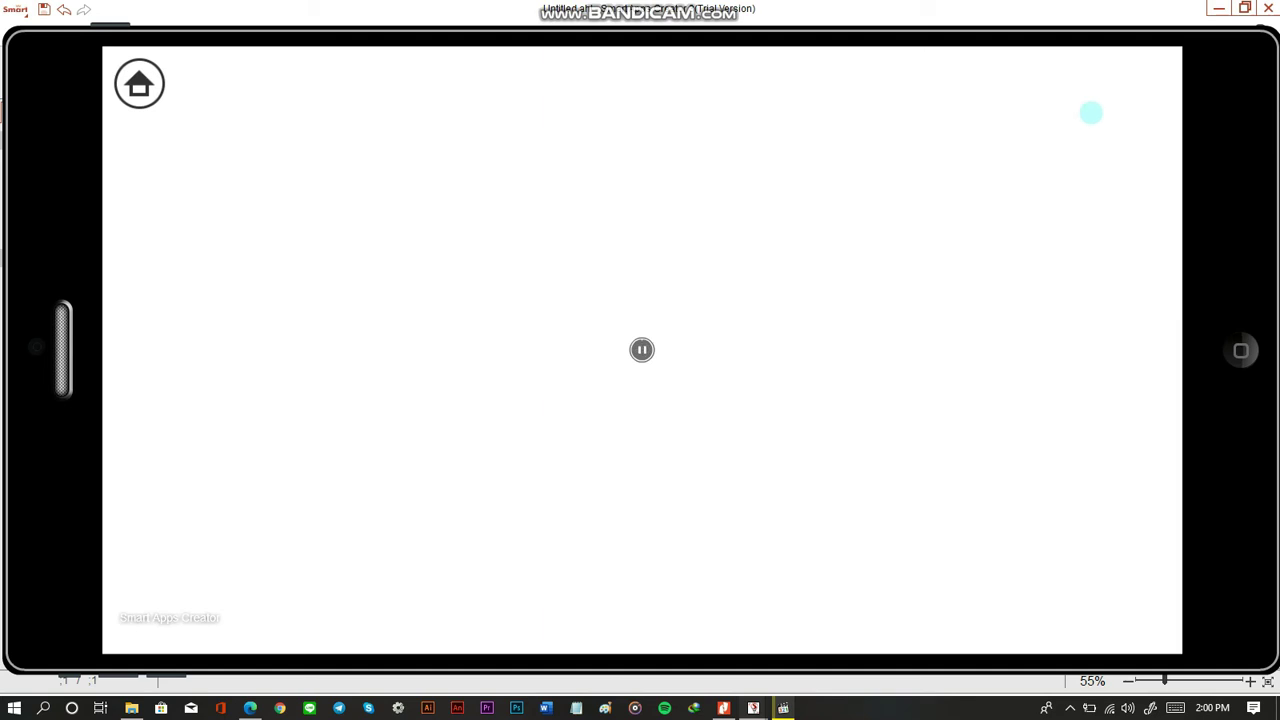
pyautogui.click(1240, 354)
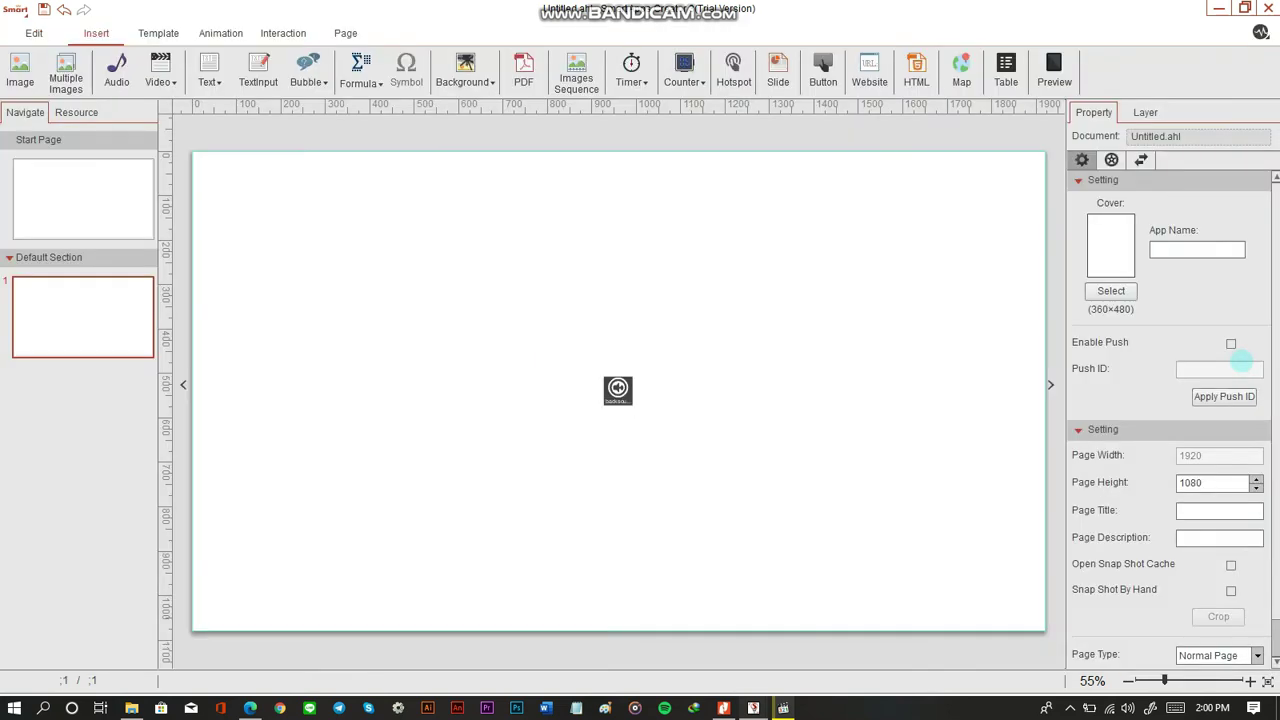
# Step: Delete the backsound audio object from page 1
pyautogui.click(620, 392)
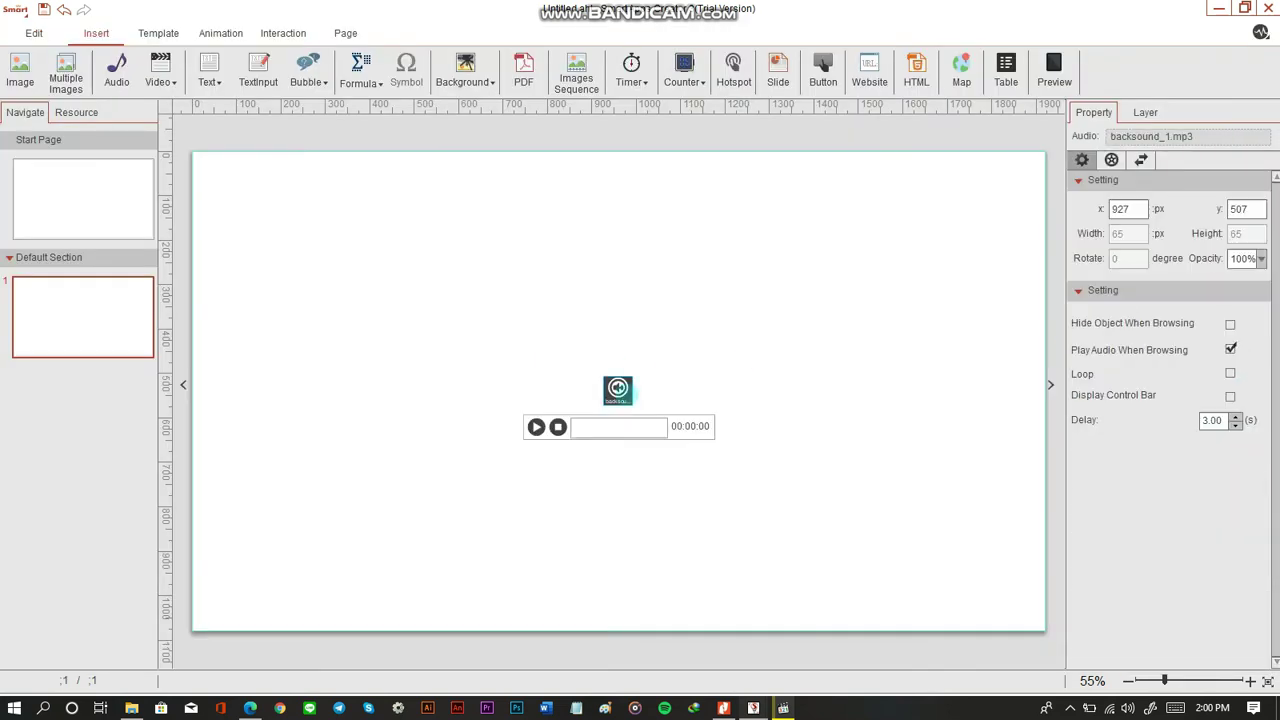
pyautogui.click(626, 395)
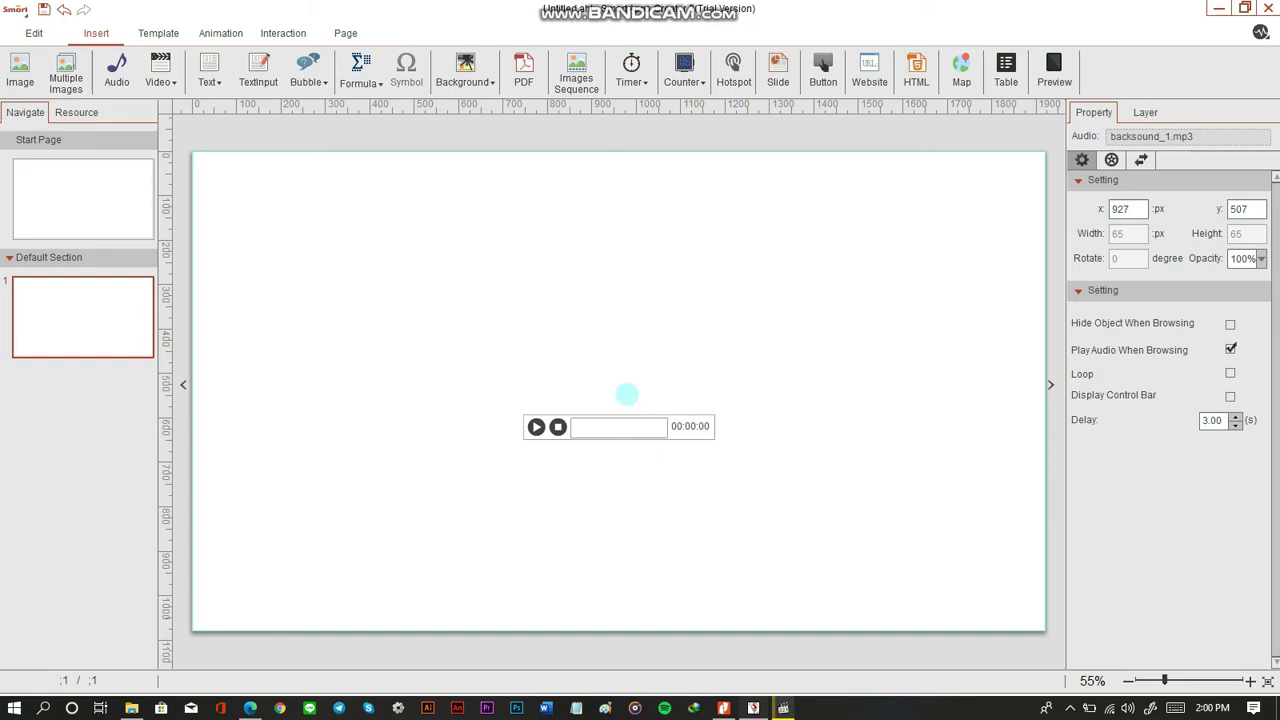
pyautogui.press('Delete')
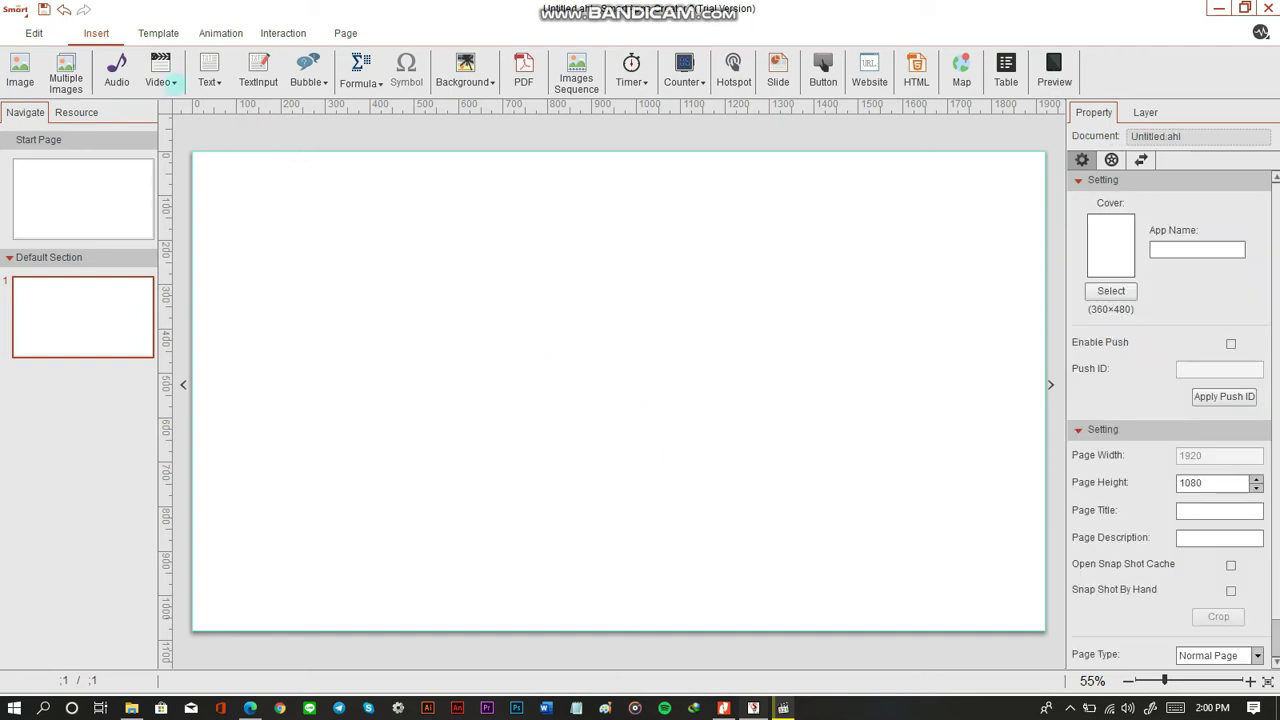
# Step: Examine the local and YouTube video insert options, including the YouTube URL prompt, and the horizontal and vertical text options
pyautogui.click(160, 75)
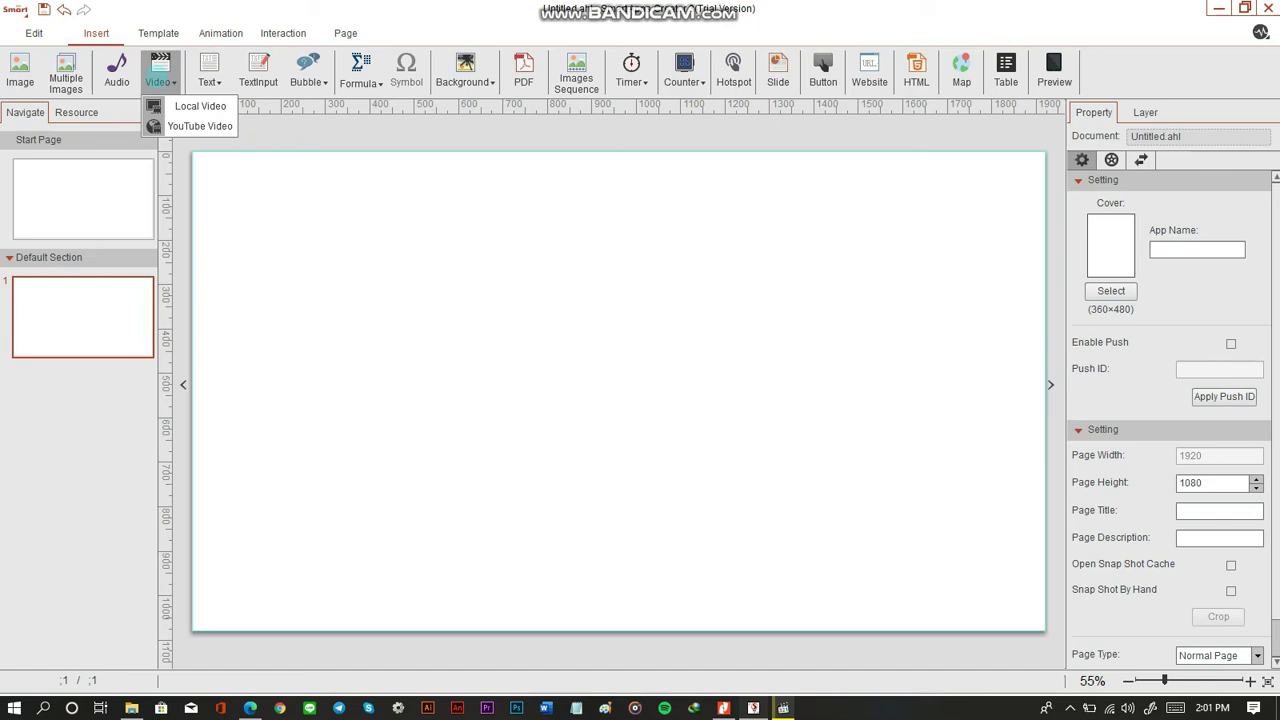
pyautogui.click(398, 388)
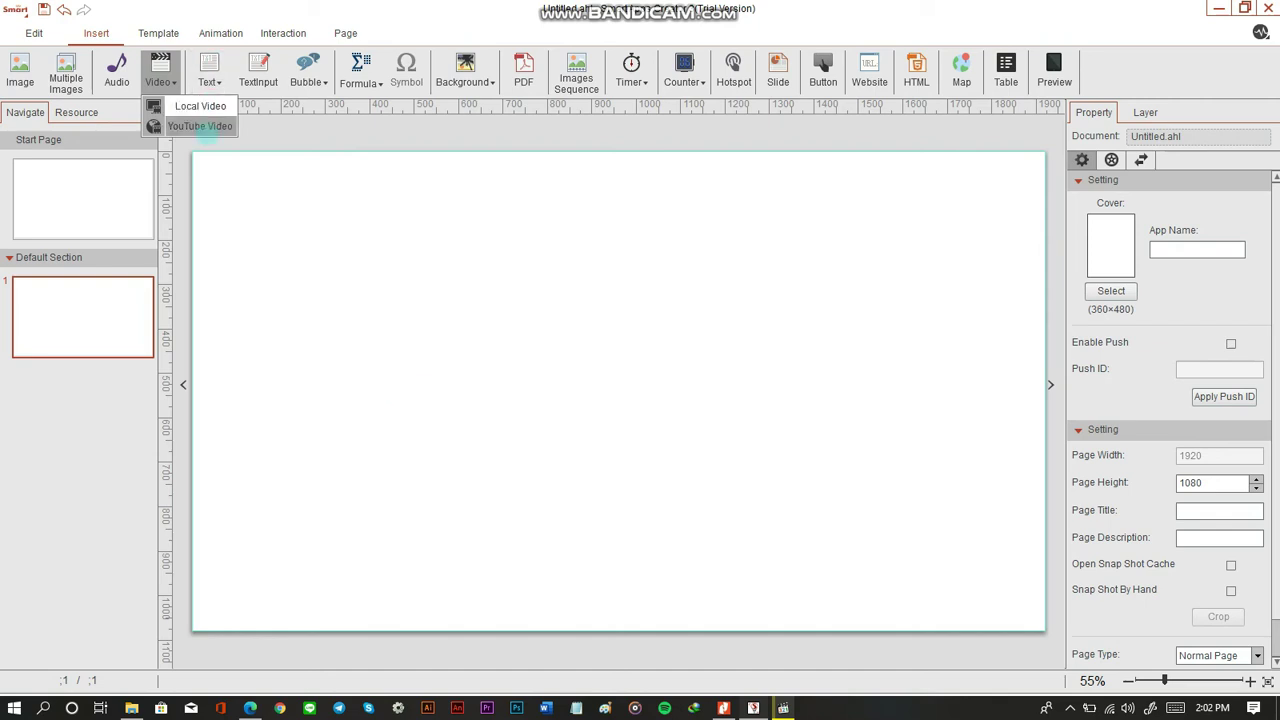
pyautogui.click(200, 126)
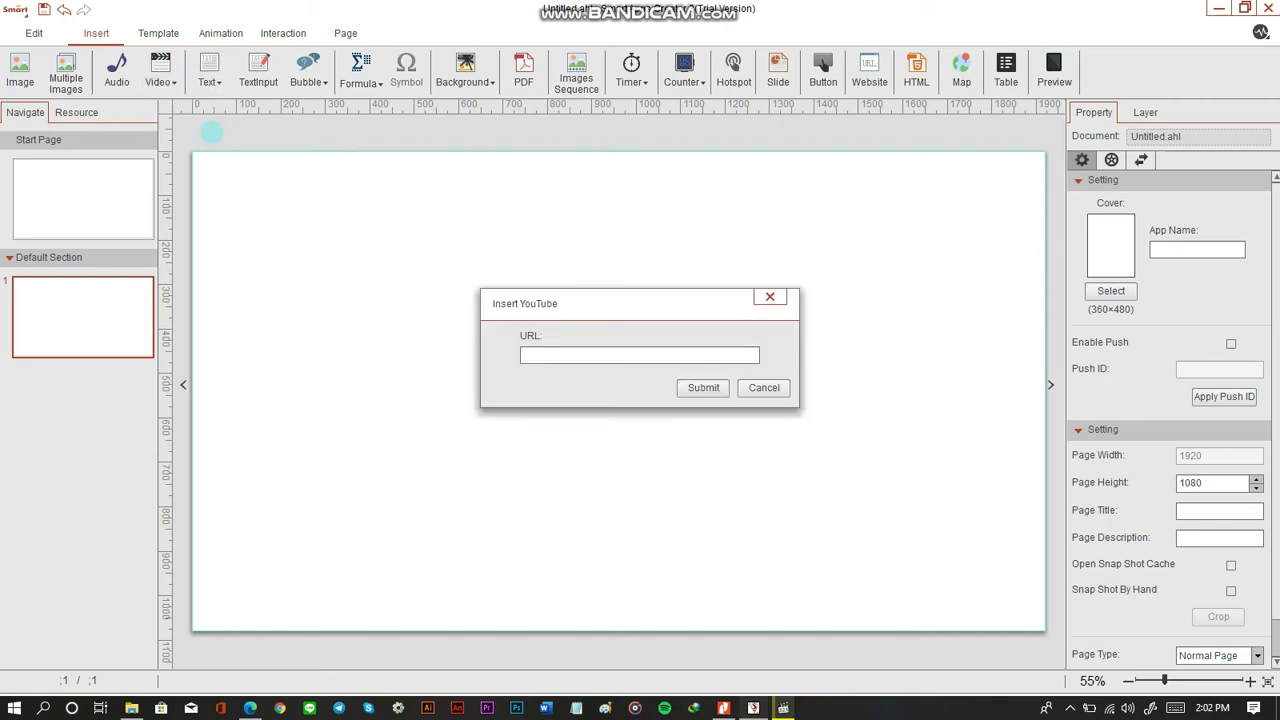
pyautogui.click(543, 355)
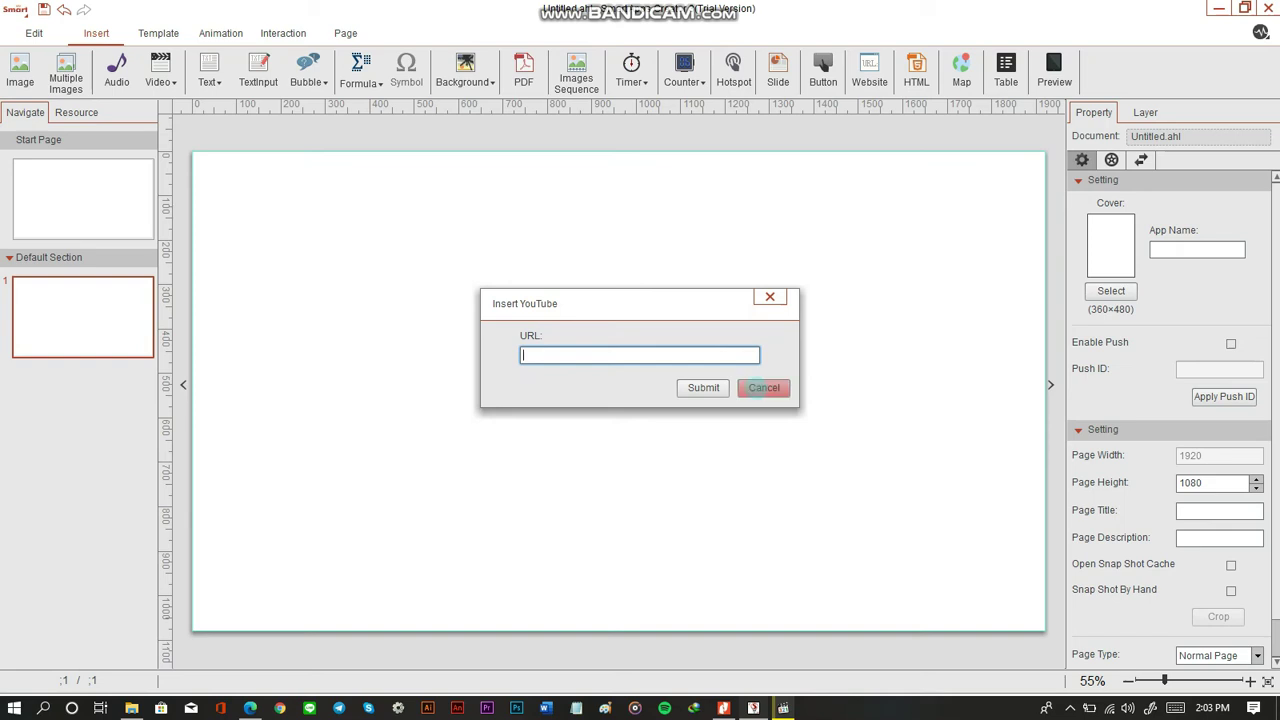
pyautogui.click(762, 387)
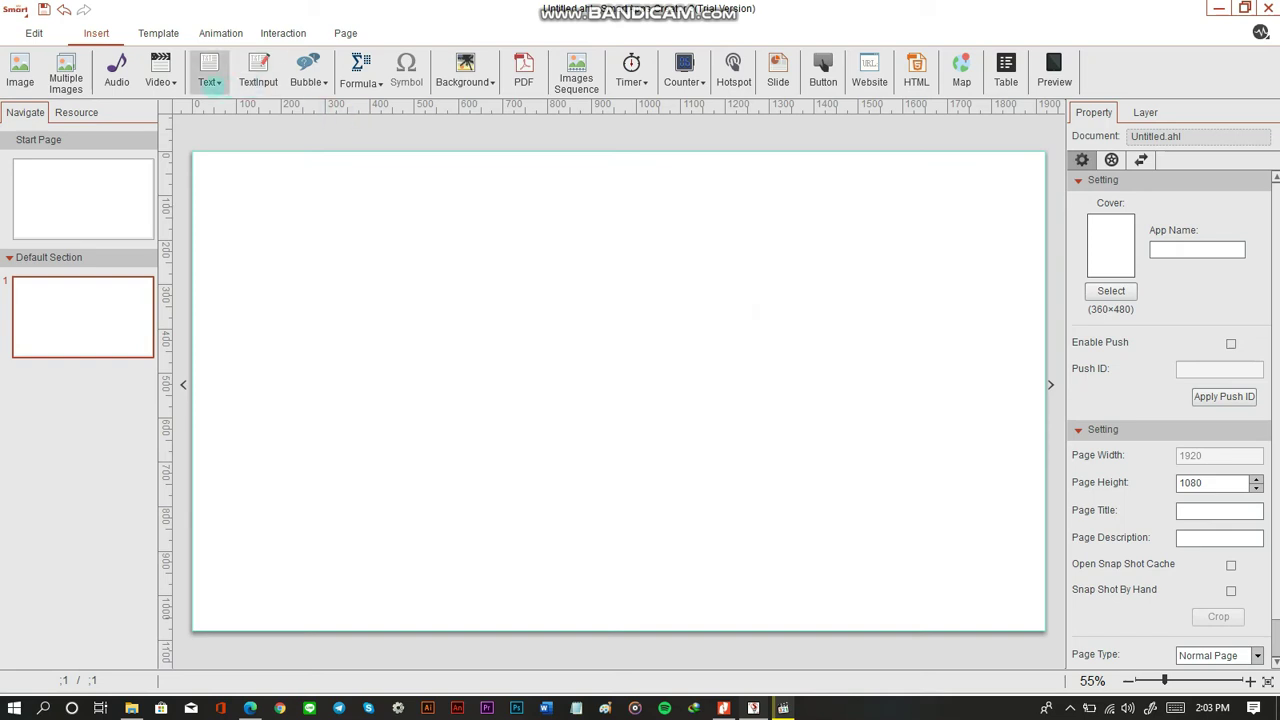
pyautogui.click(209, 72)
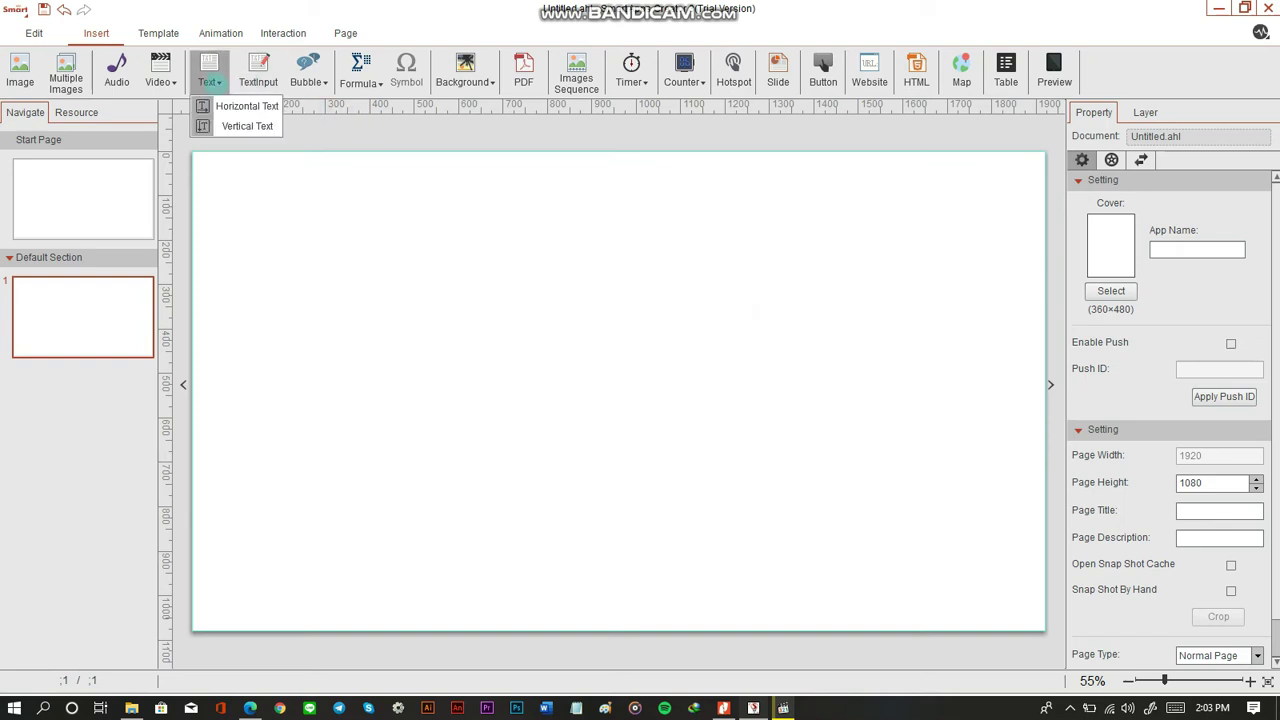
pyautogui.click(295, 200)
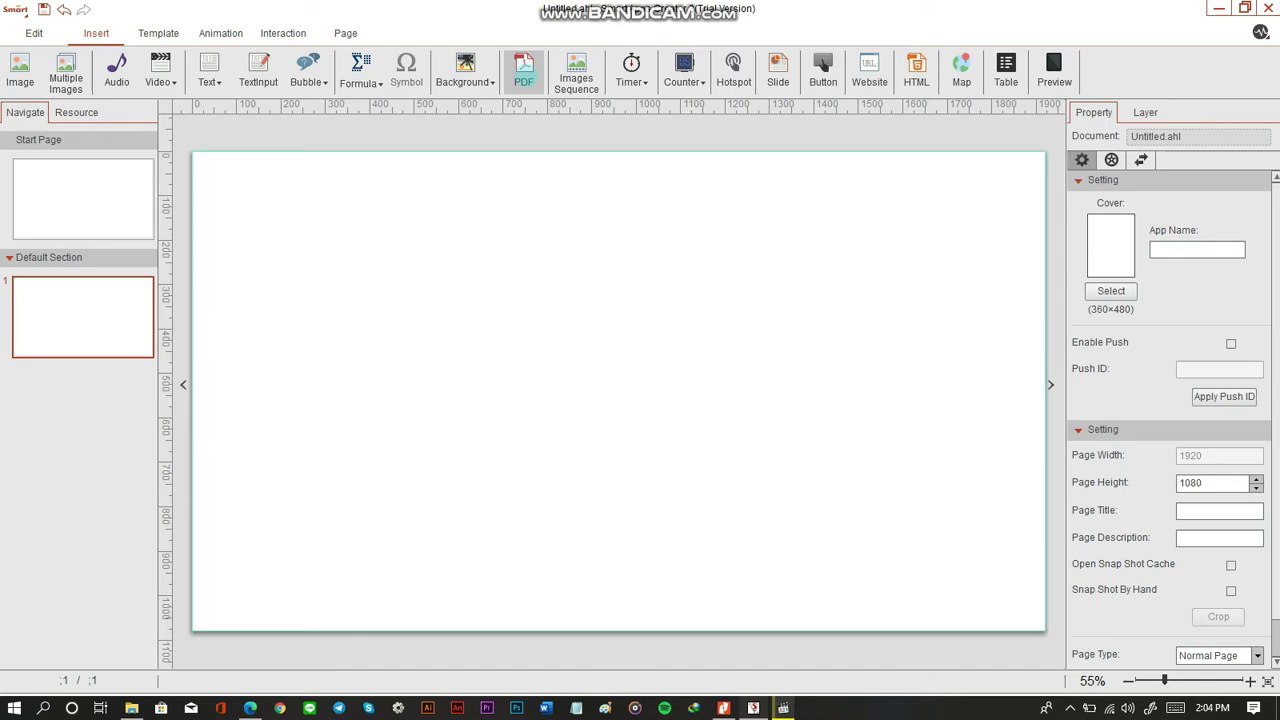
# Step: Import the Pedoman-dukungan-keswa PDF from the Downloads folder as pages, cancelling the import after the first few pages
pyautogui.click(523, 72)
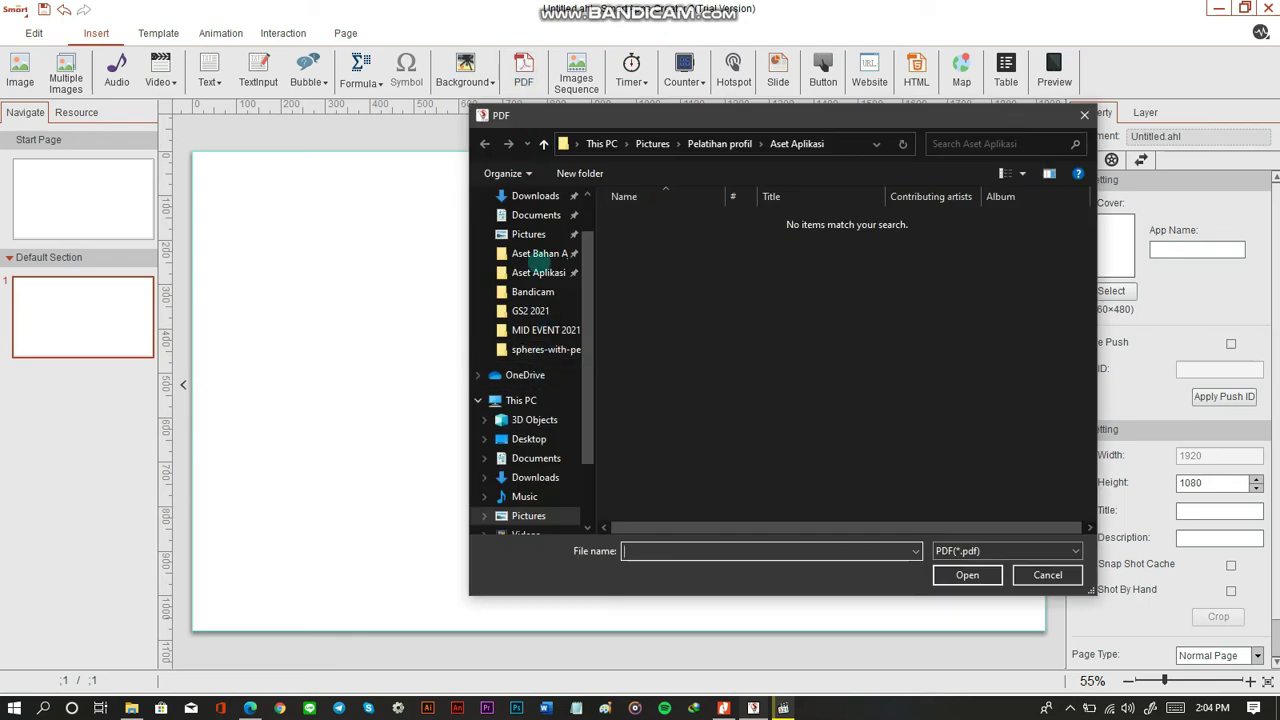
pyautogui.click(540, 272)
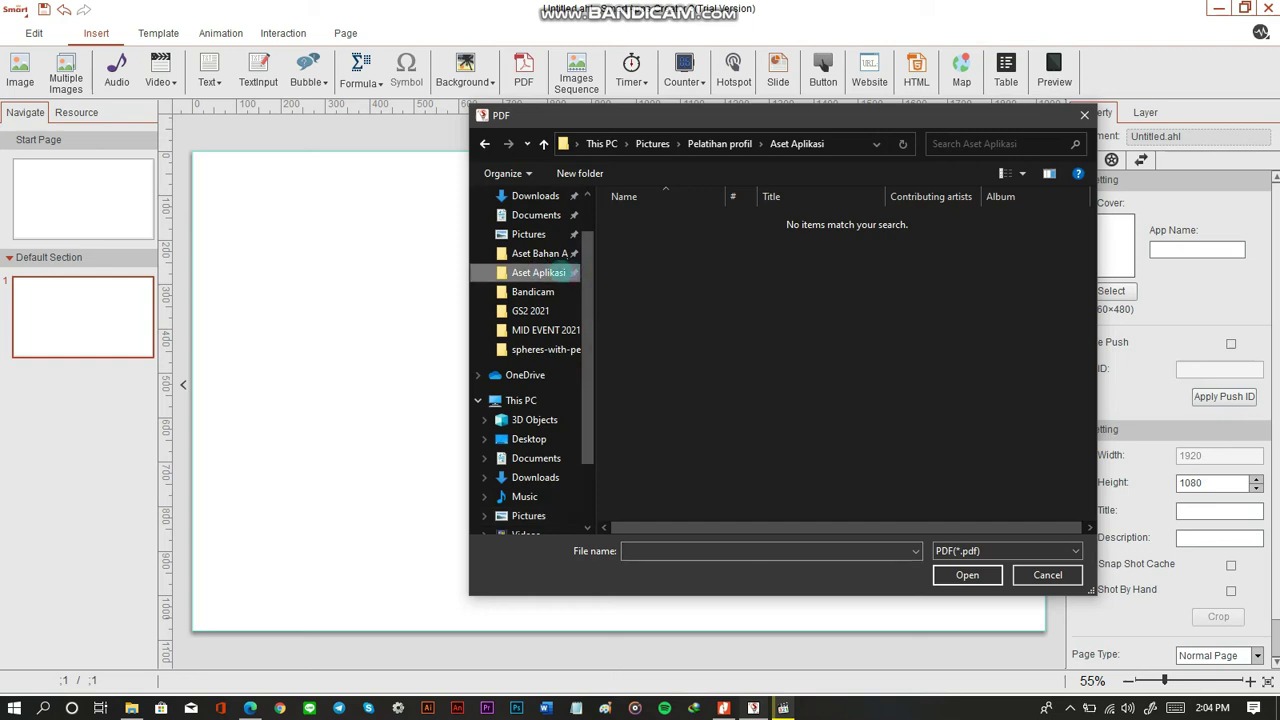
pyautogui.click(535, 477)
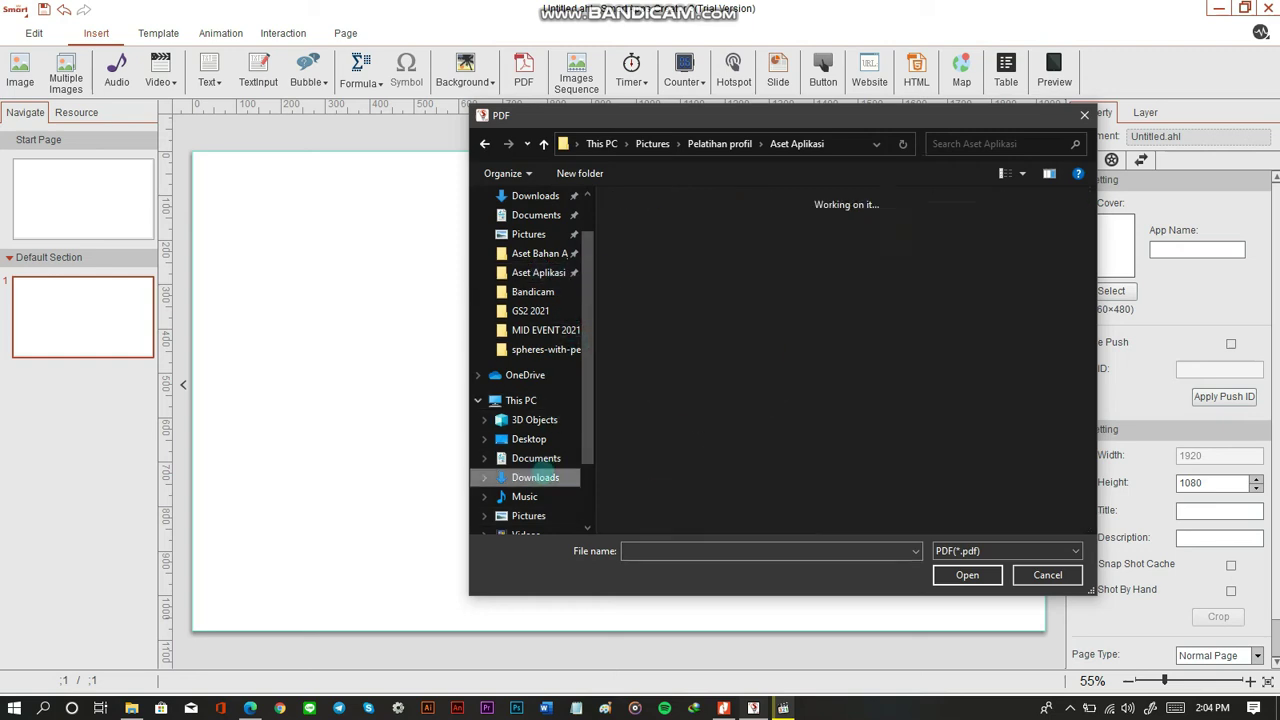
pyautogui.moveTo(1087, 208); pyautogui.dragTo(1081, 434)
pyautogui.click(735, 285)
pyautogui.click(985, 575)
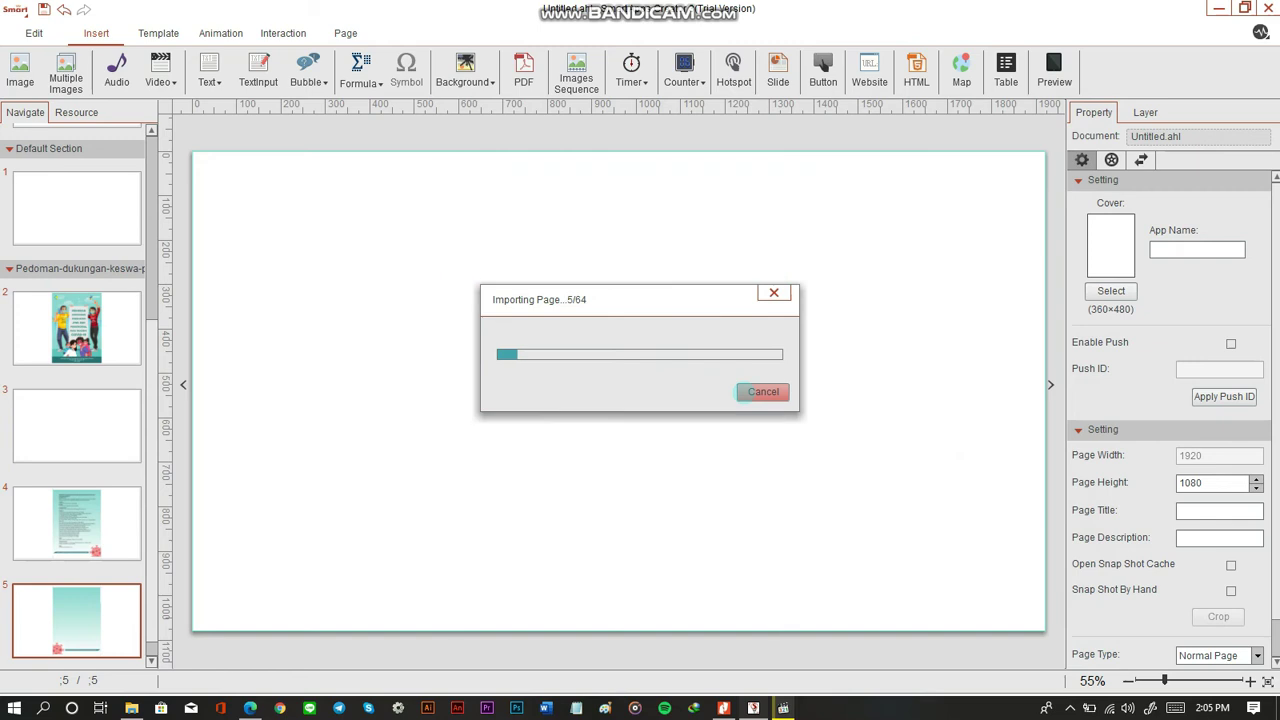
pyautogui.click(745, 392)
pyautogui.click(320, 362)
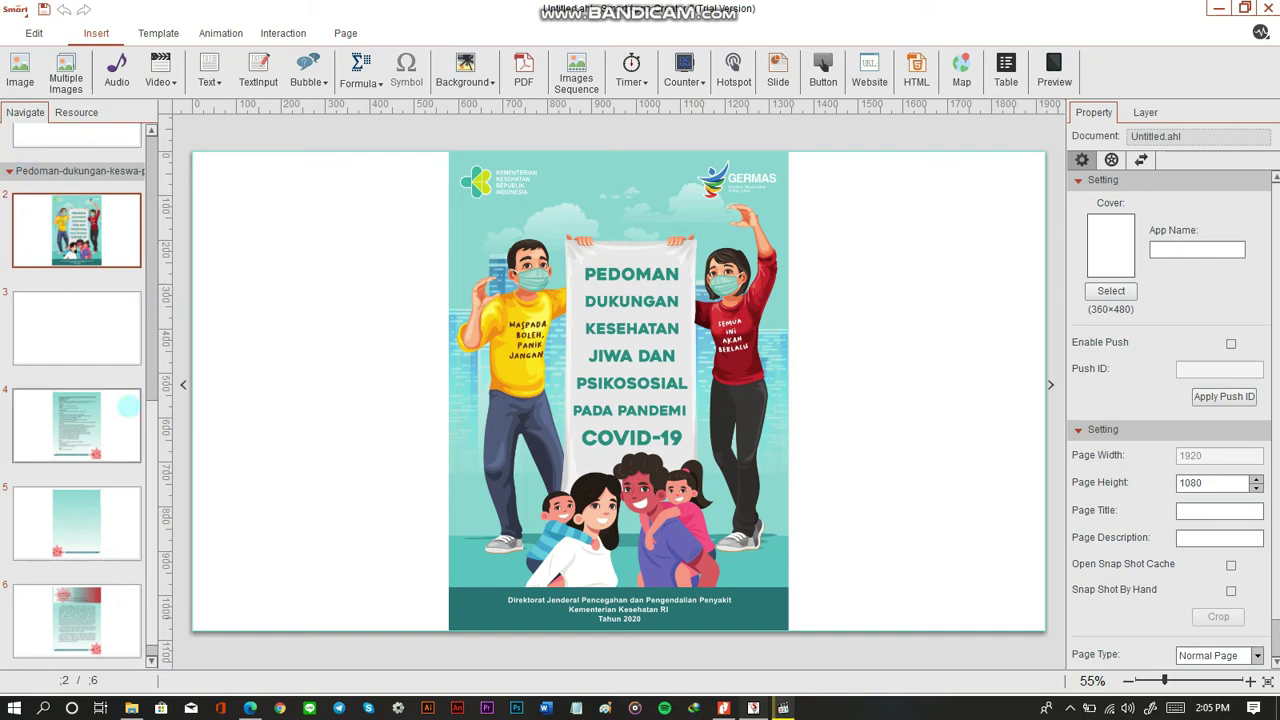
# Step: Look through the imported PDF pages and check how their section collapses and expands in the page list
pyautogui.scroll(2, 117, 455)
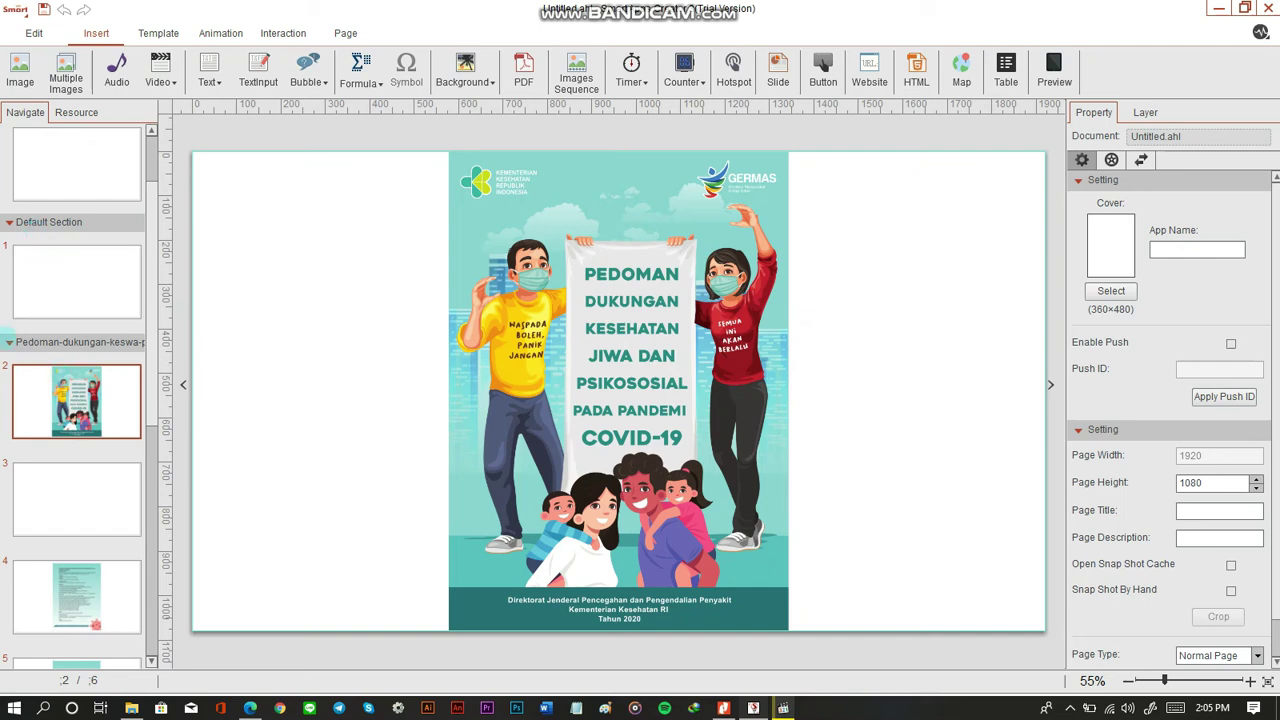
pyautogui.click(9, 342)
pyautogui.click(8, 378)
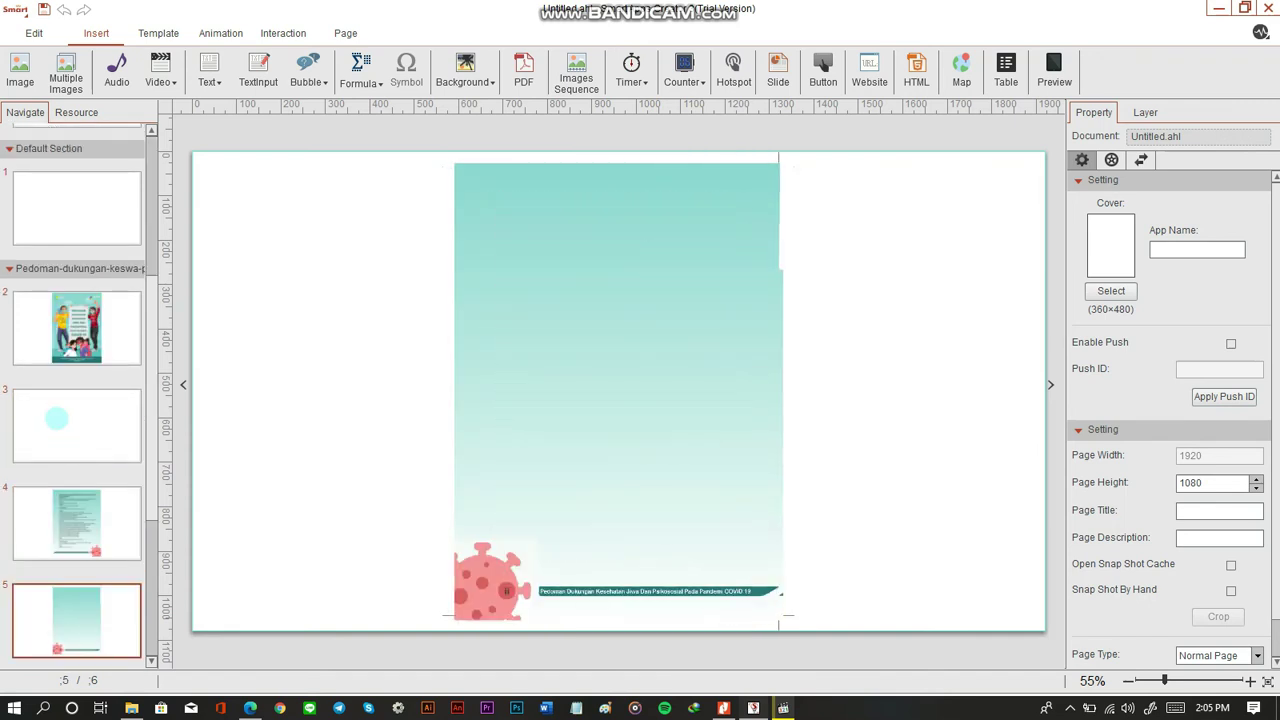
pyautogui.press('Up')
pyautogui.press('Up')
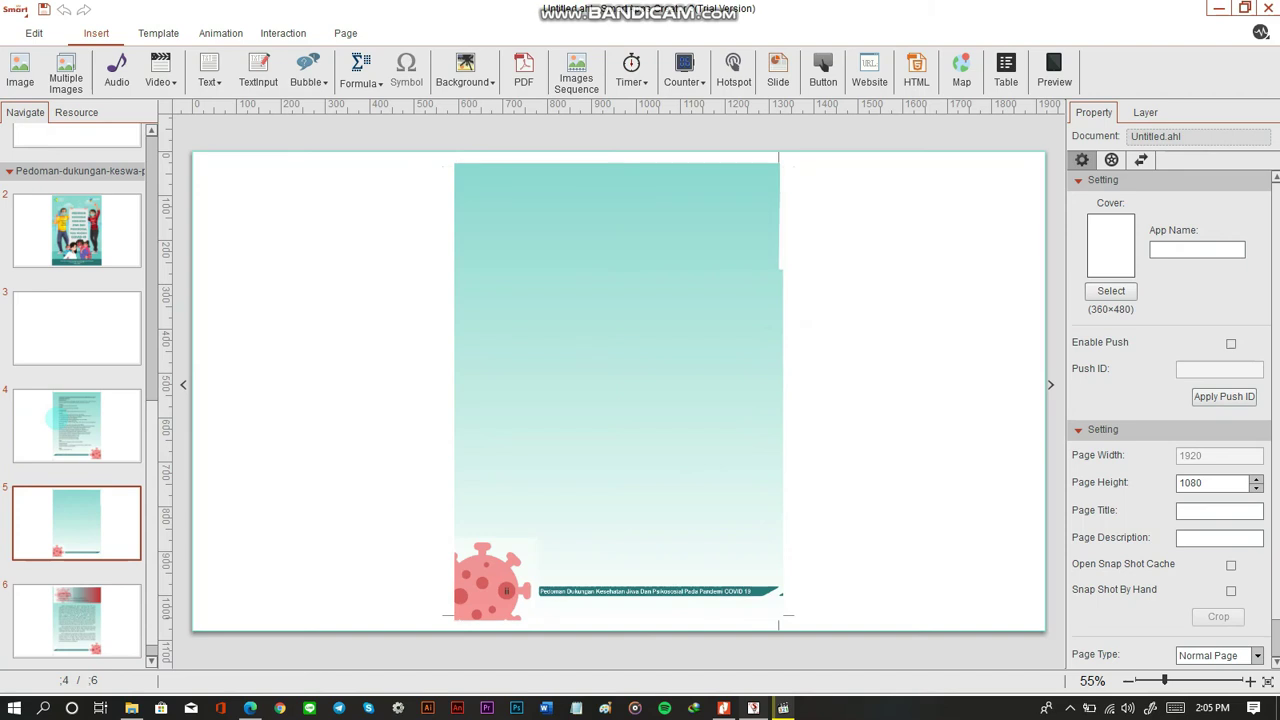
pyautogui.press('Down')
pyautogui.press('Down')
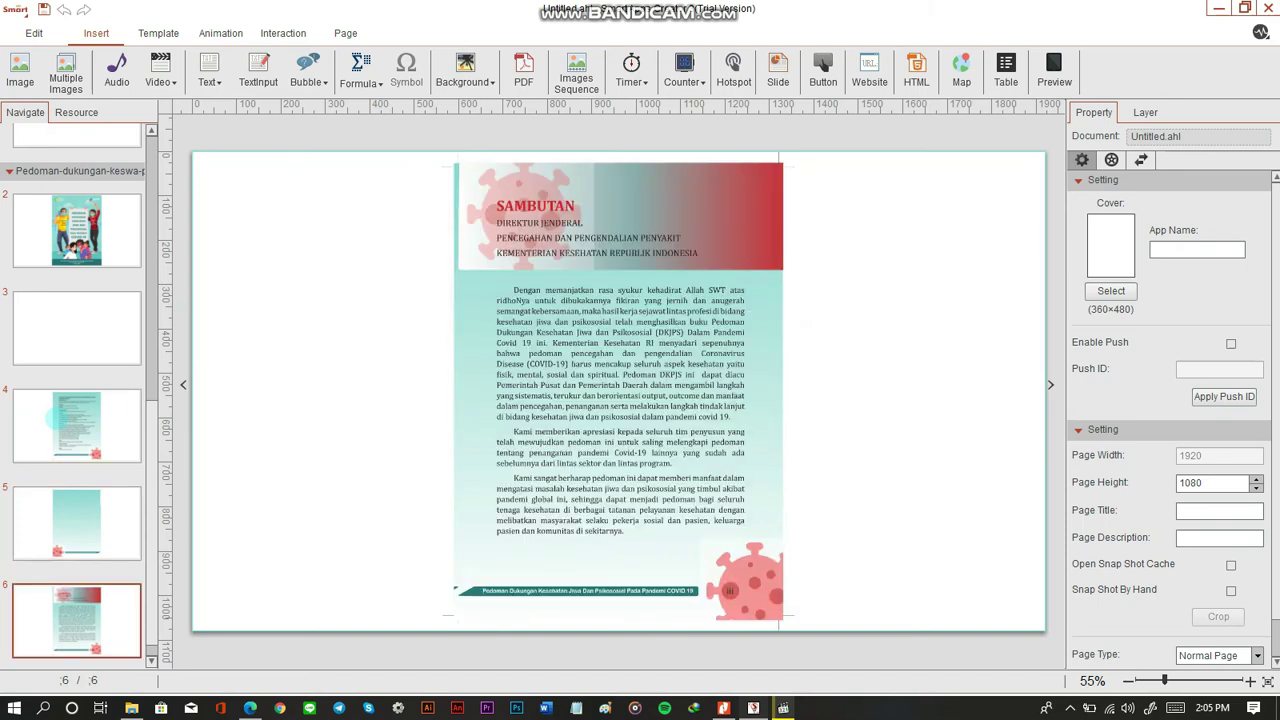
pyautogui.press('Up')
pyautogui.press('Up')
pyautogui.press('Up')
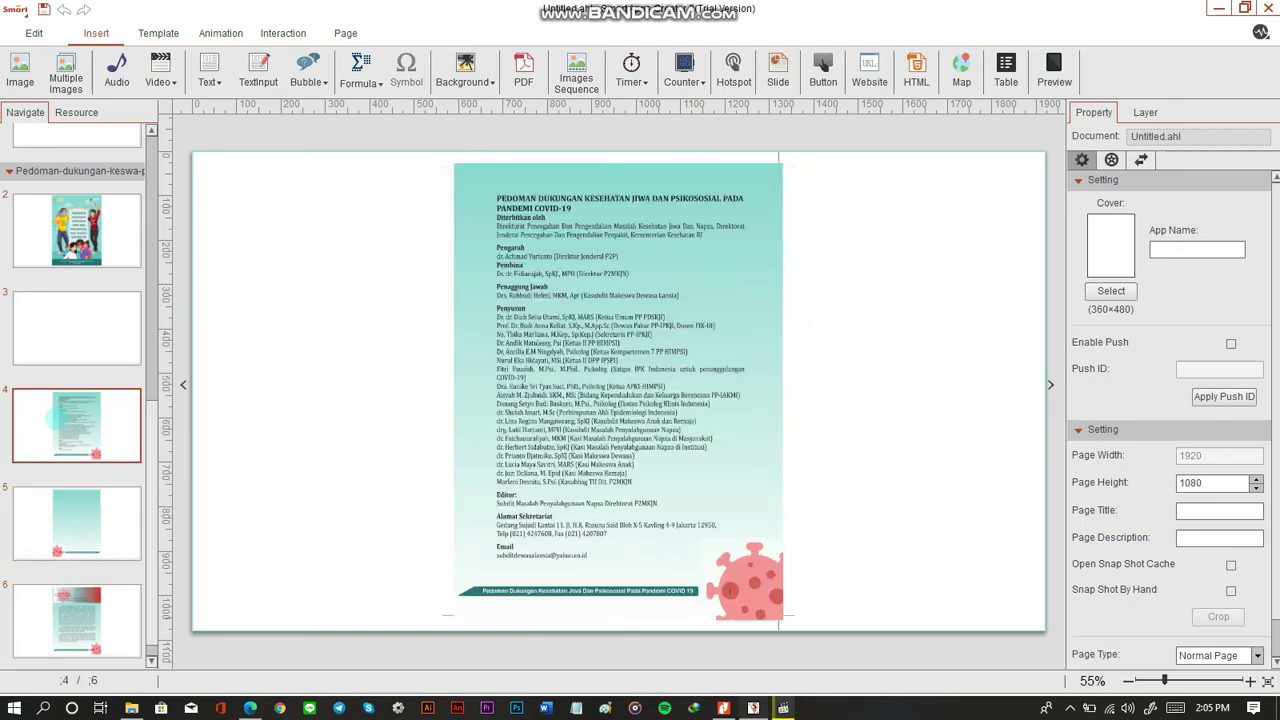
pyautogui.press('Up')
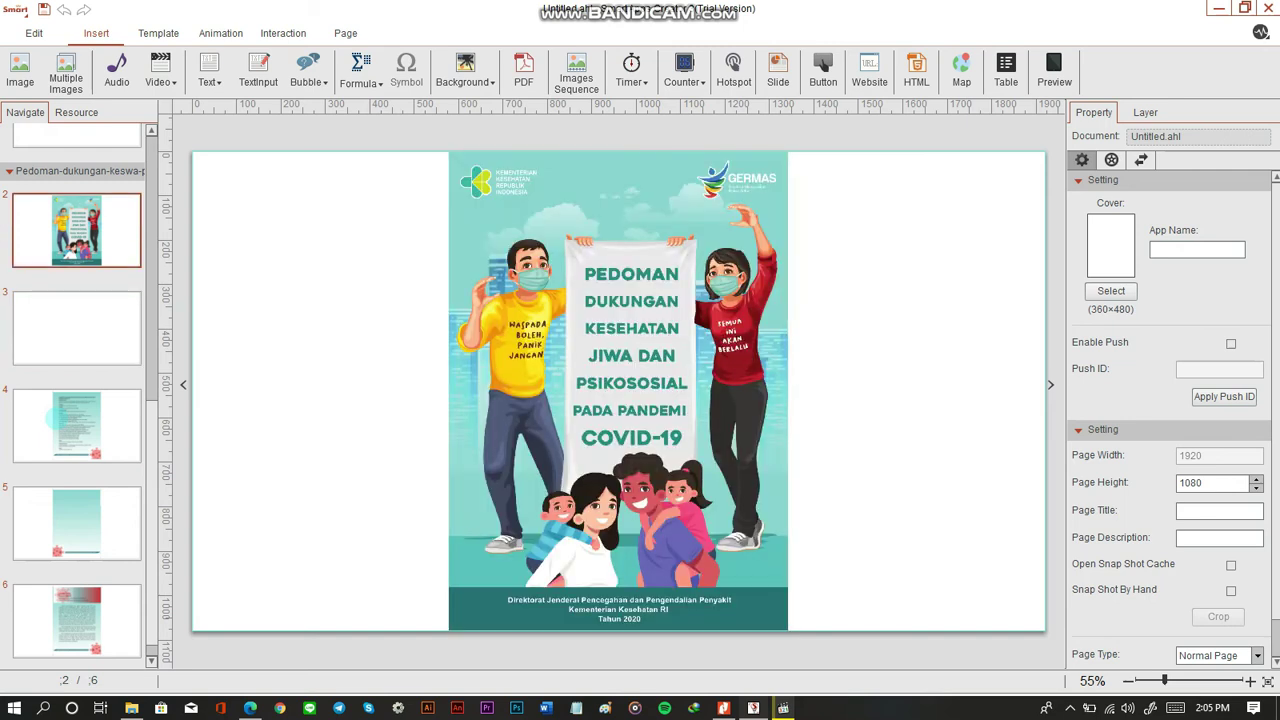
pyautogui.press('Up')
pyautogui.press('Up')
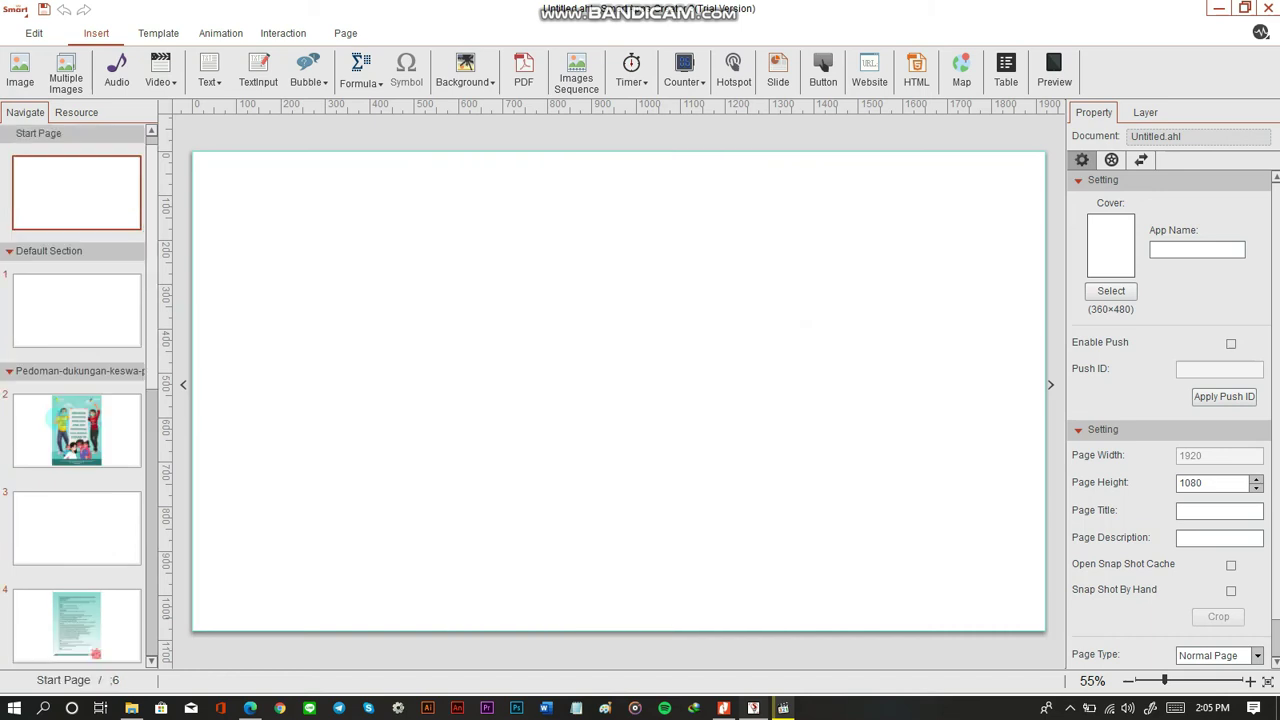
pyautogui.press('Down')
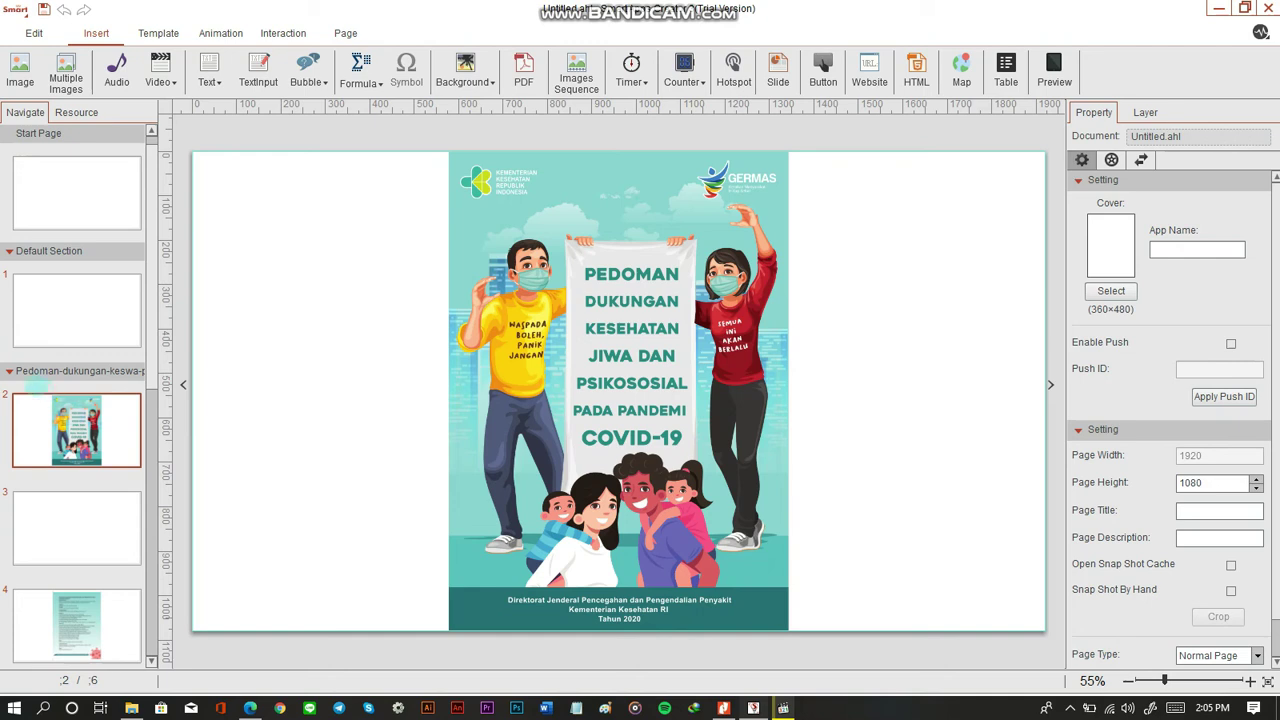
# Step: Collapse the imported PDF section and open page 1 of the Default Section
pyautogui.click(9, 371)
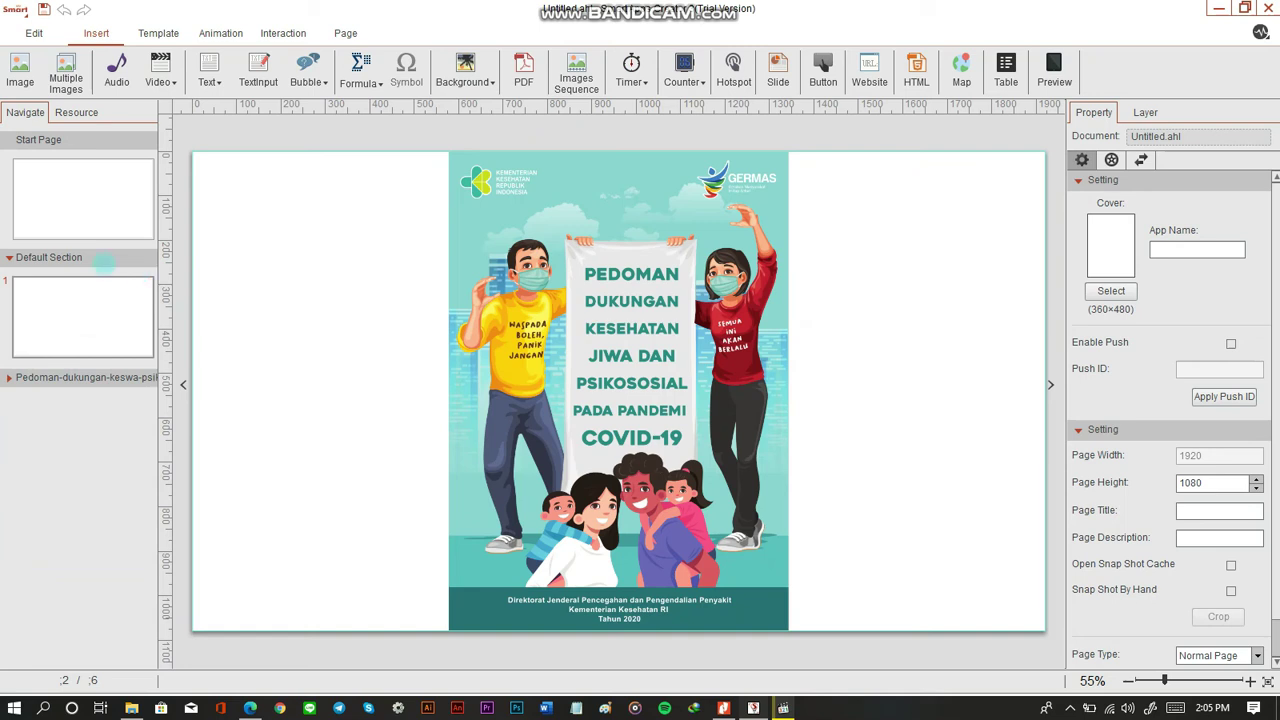
pyautogui.click(98, 296)
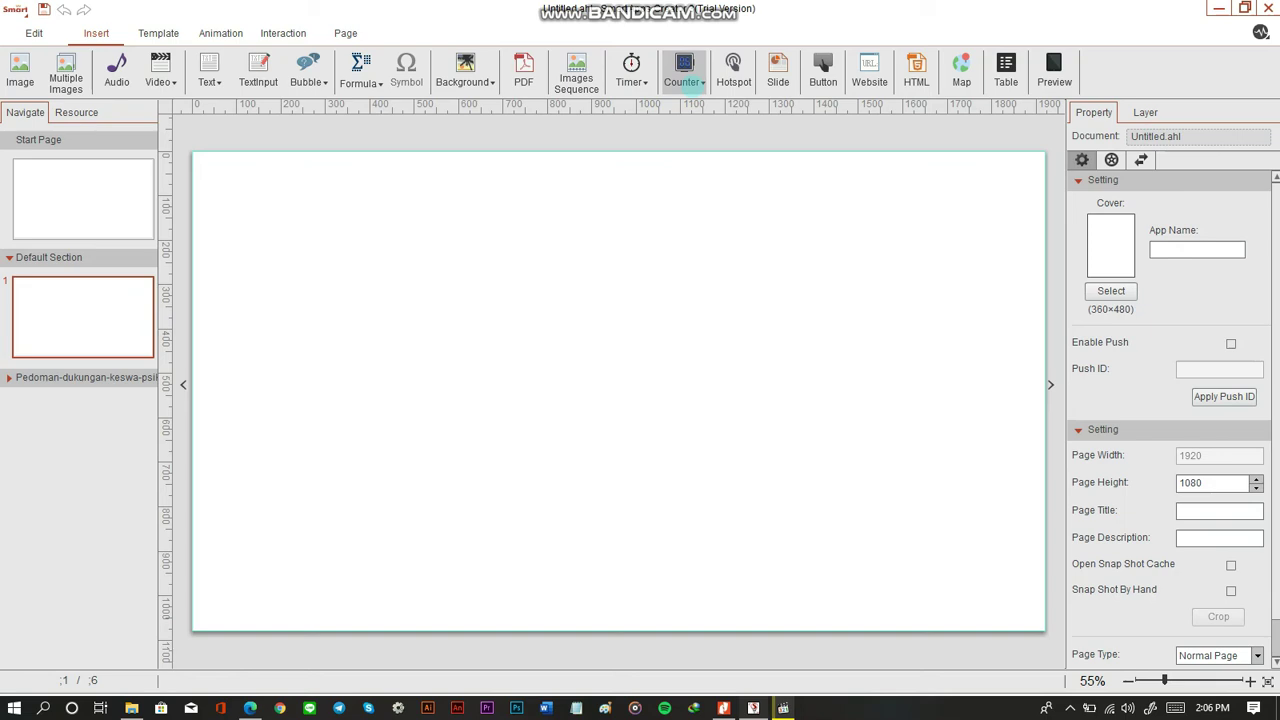
pyautogui.click(690, 86)
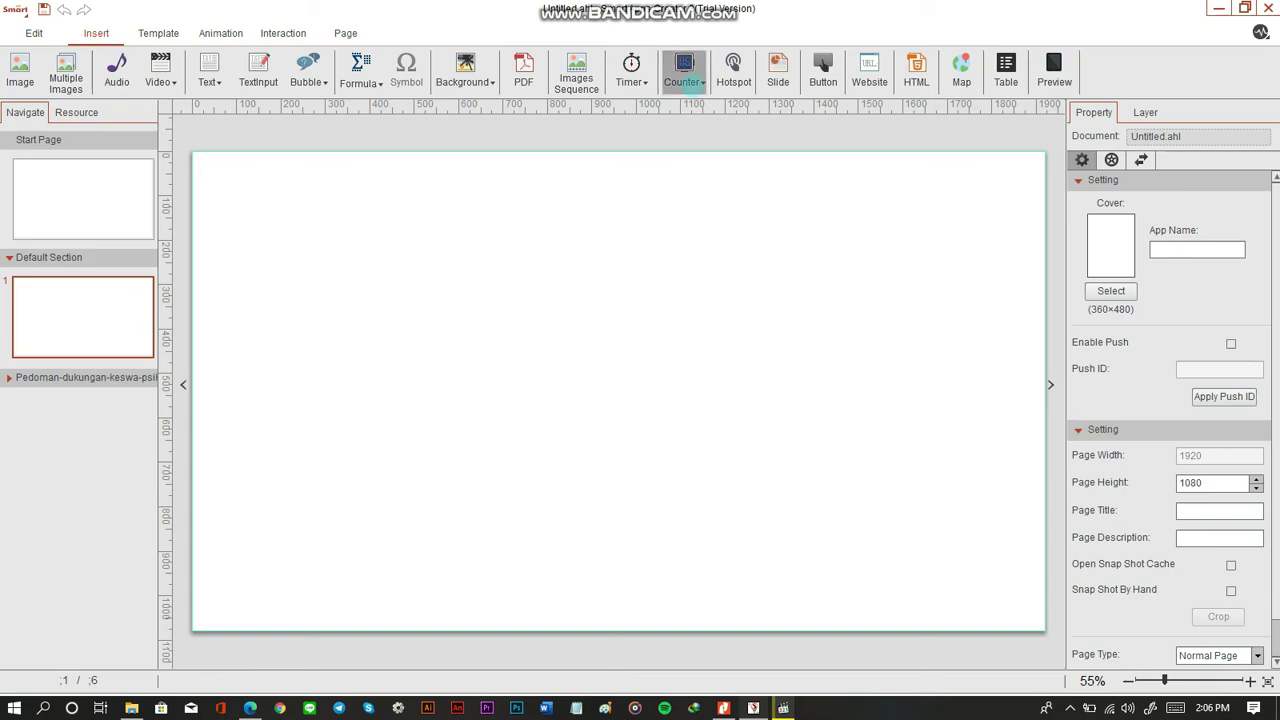
pyautogui.click(690, 86)
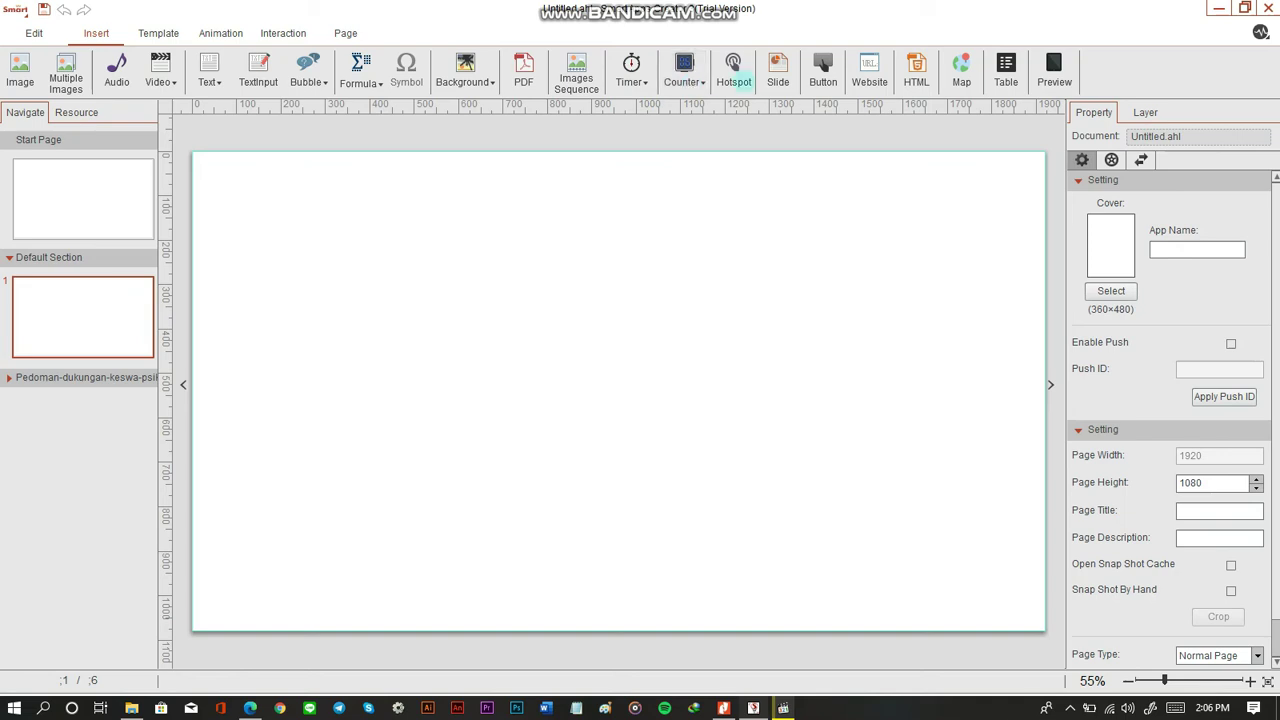
# Step: Insert a hotspot on page 1, enlarge it to about 259 × 259 px, and place it at about x 1002, y 301
pyautogui.click(733, 72)
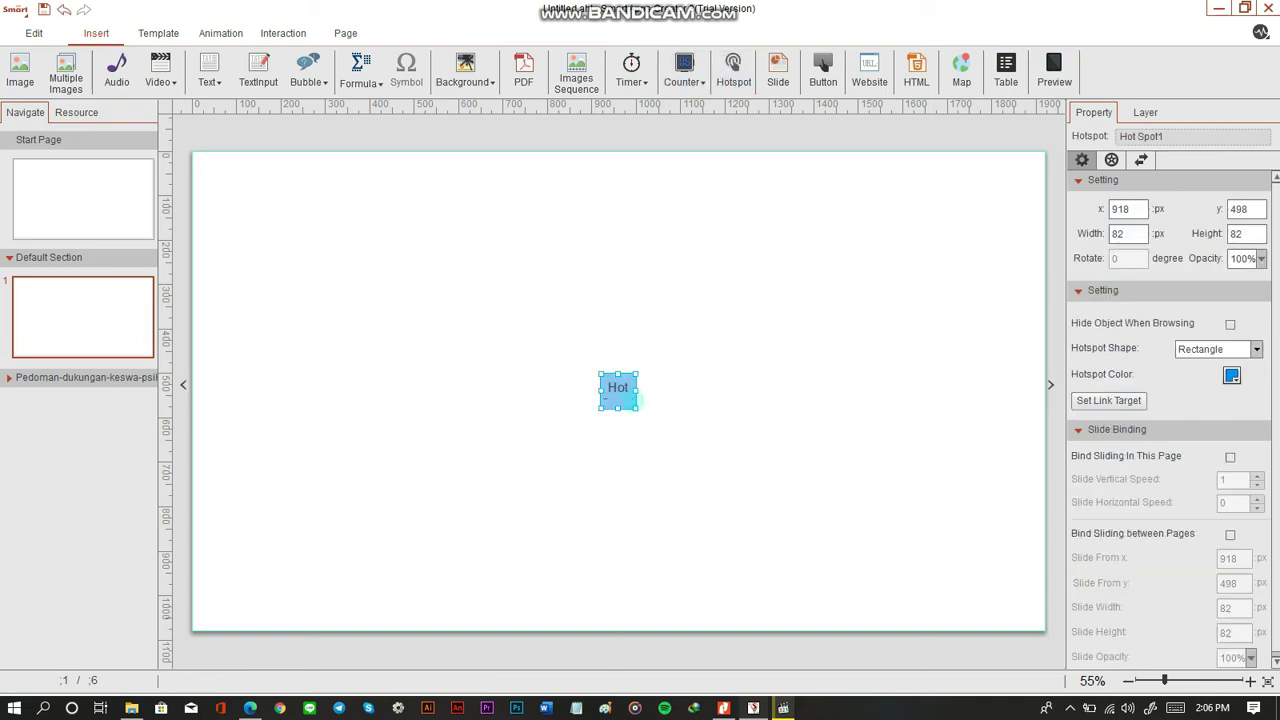
pyautogui.moveTo(637, 408); pyautogui.dragTo(715, 486)
pyautogui.moveTo(676, 448); pyautogui.dragTo(366, 481)
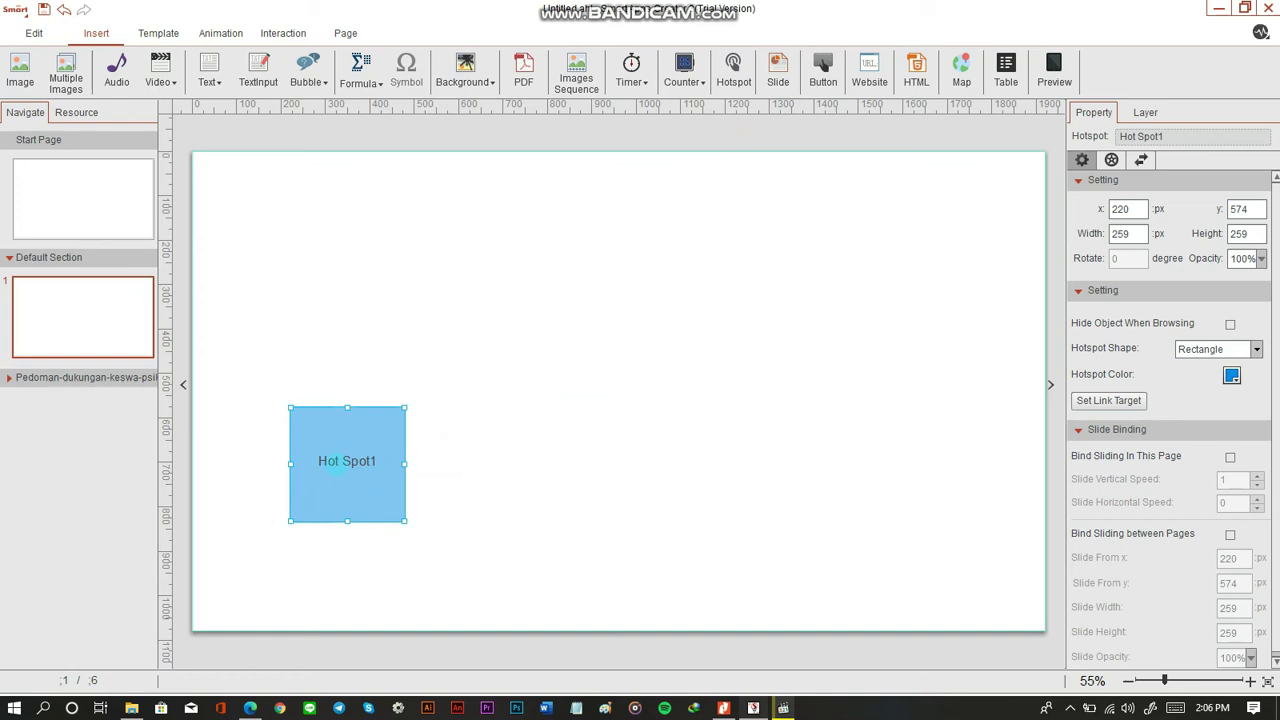
pyautogui.moveTo(335, 468); pyautogui.dragTo(682, 347)
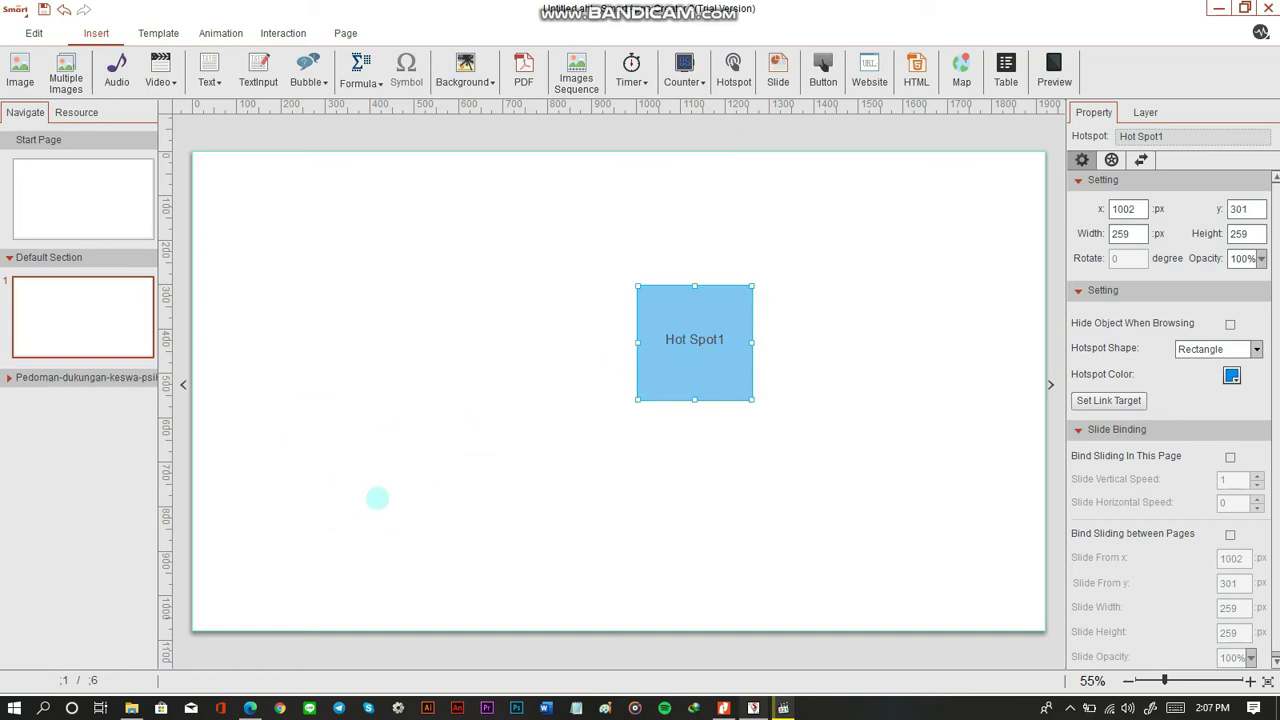
pyautogui.rightClick(276, 487)
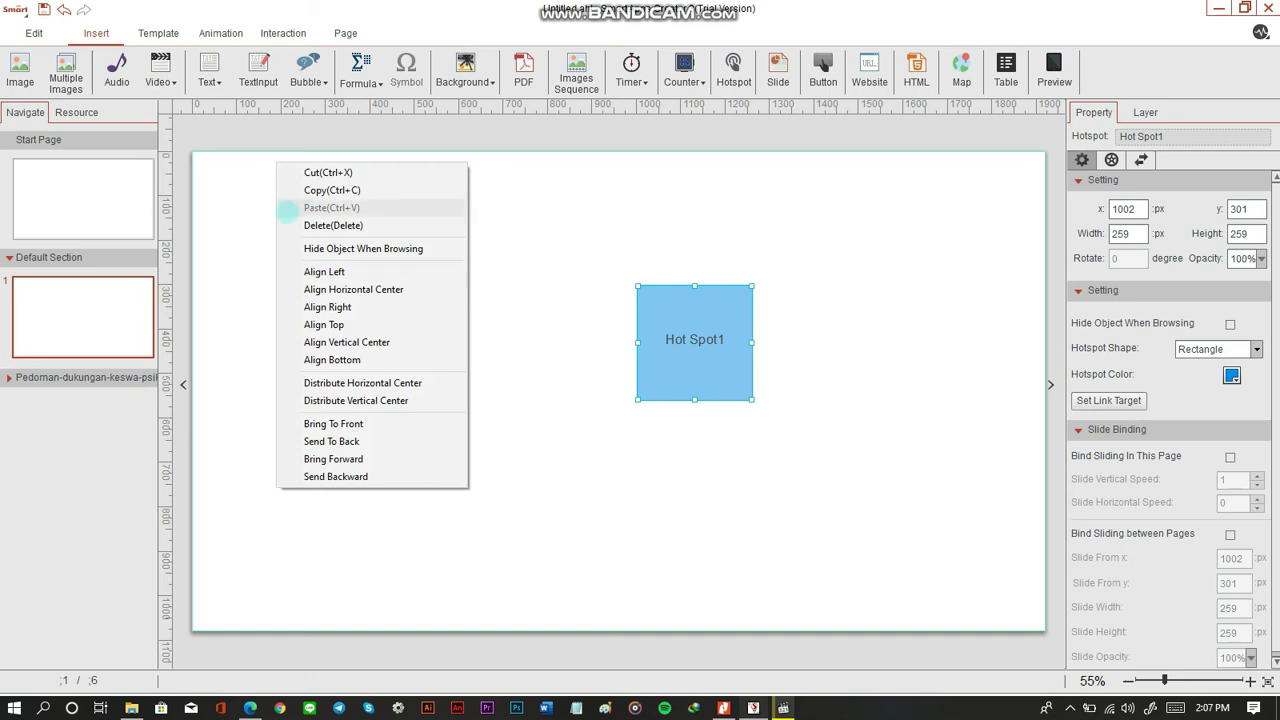
pyautogui.click(284, 207)
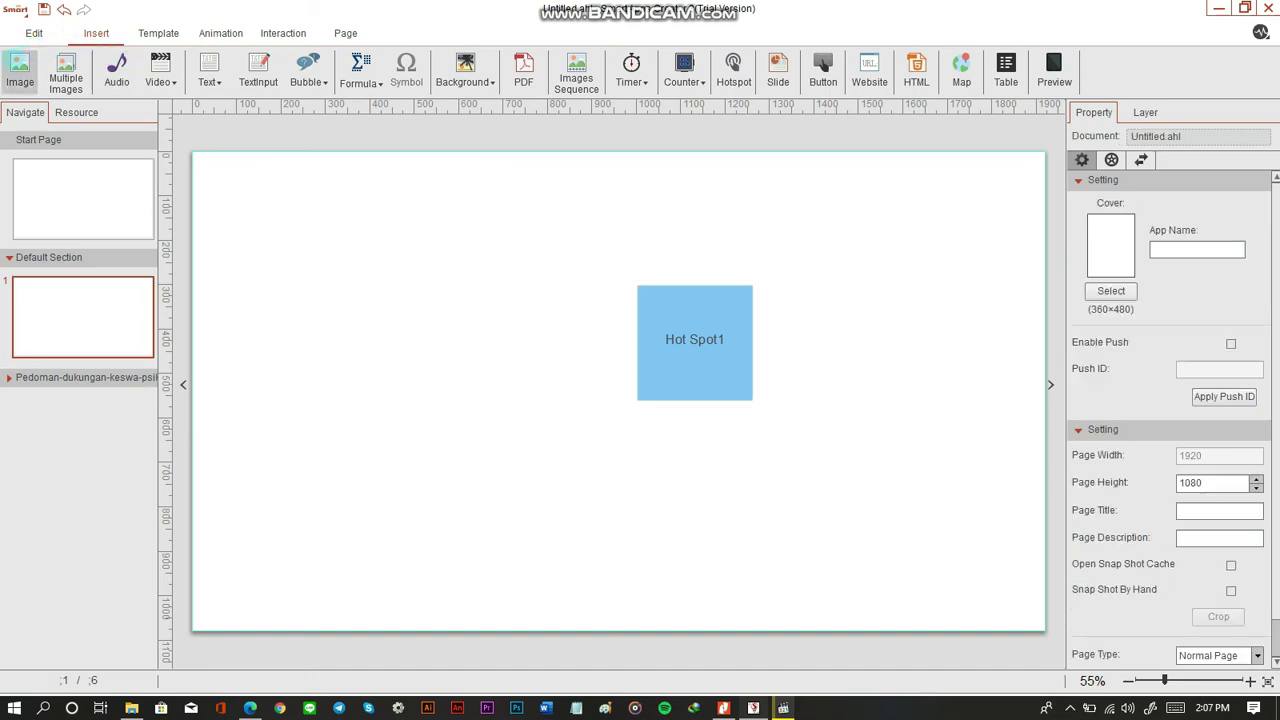
# Step: Insert the Icon Next image from the Aset Aplikasi folder onto page 1
pyautogui.click(20, 70)
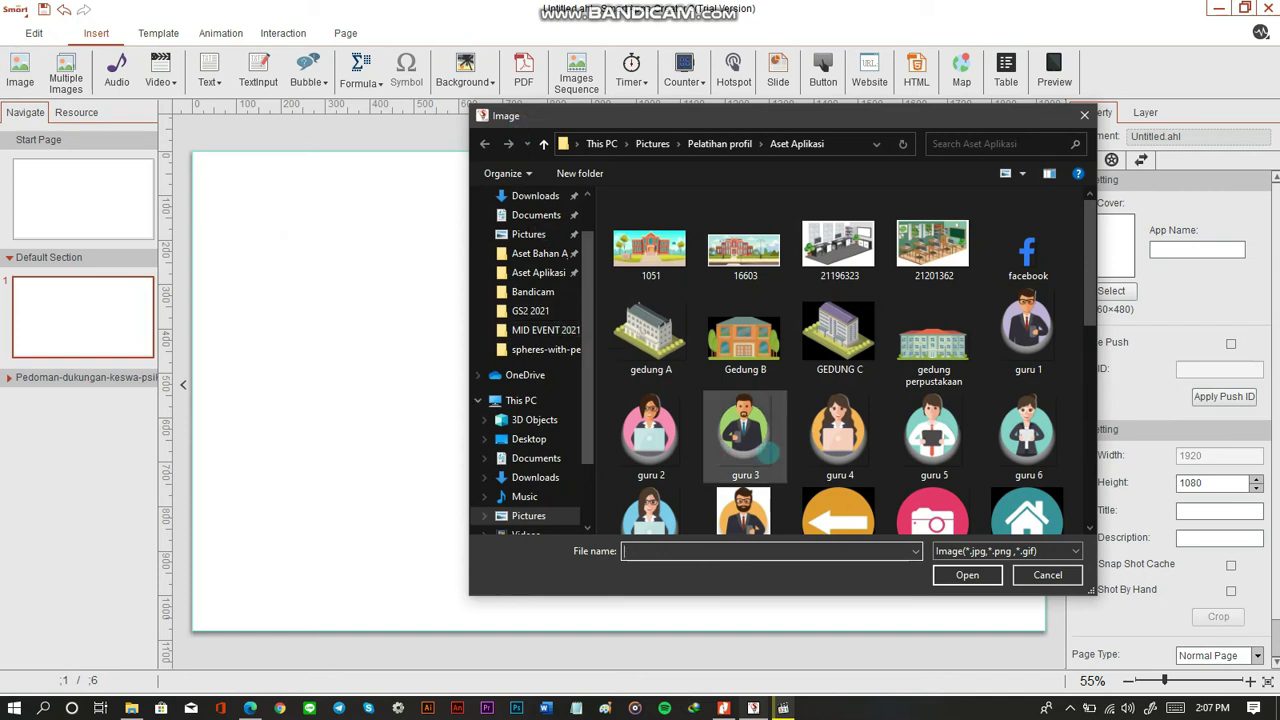
pyautogui.moveTo(1080, 275); pyautogui.dragTo(1088, 386)
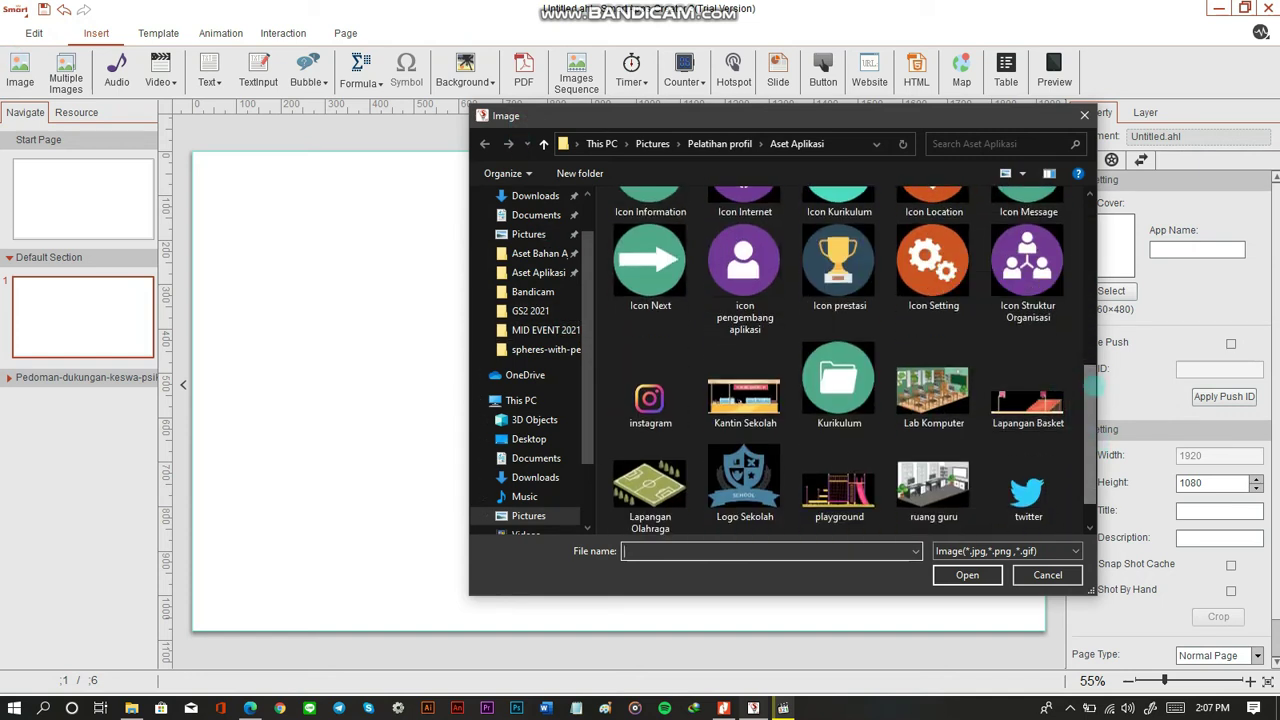
pyautogui.click(650, 262)
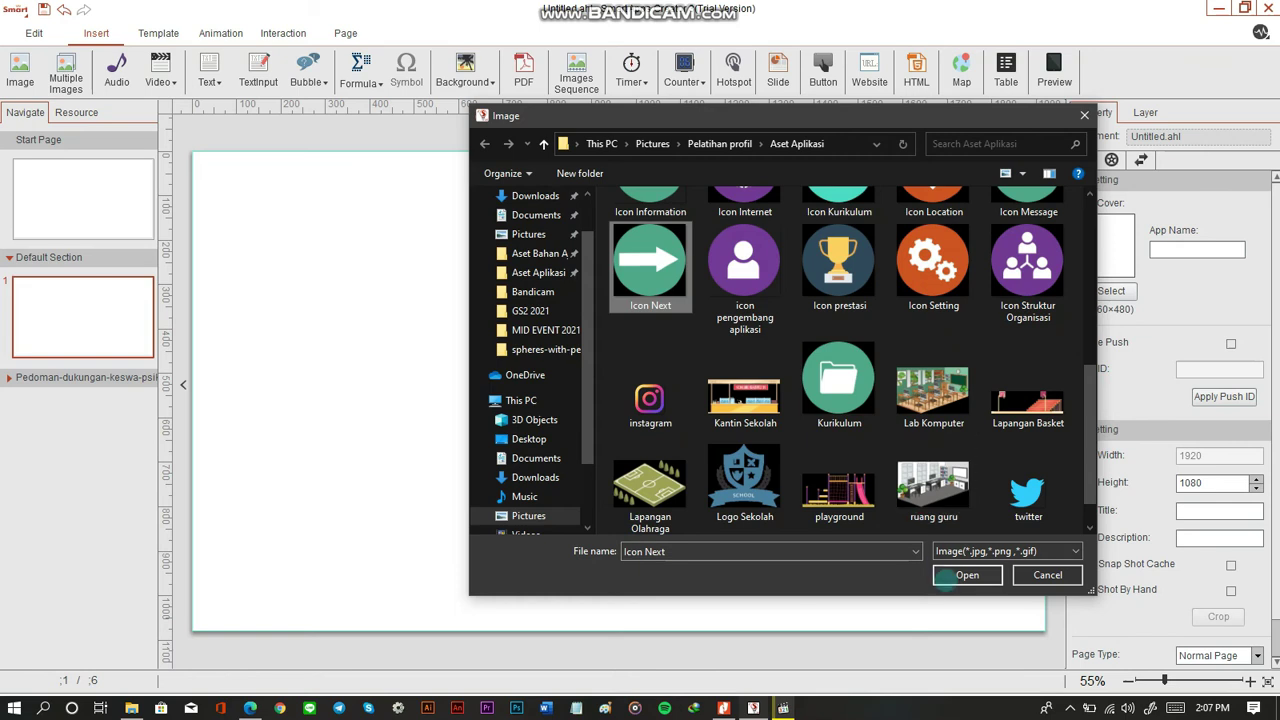
pyautogui.click(960, 577)
# Step: Shrink the arrow icon to about 108 × 109 px and place it in the page's lower-right corner at about x 1741, y 904
pyautogui.moveTo(620, 400); pyautogui.dragTo(296, 381)
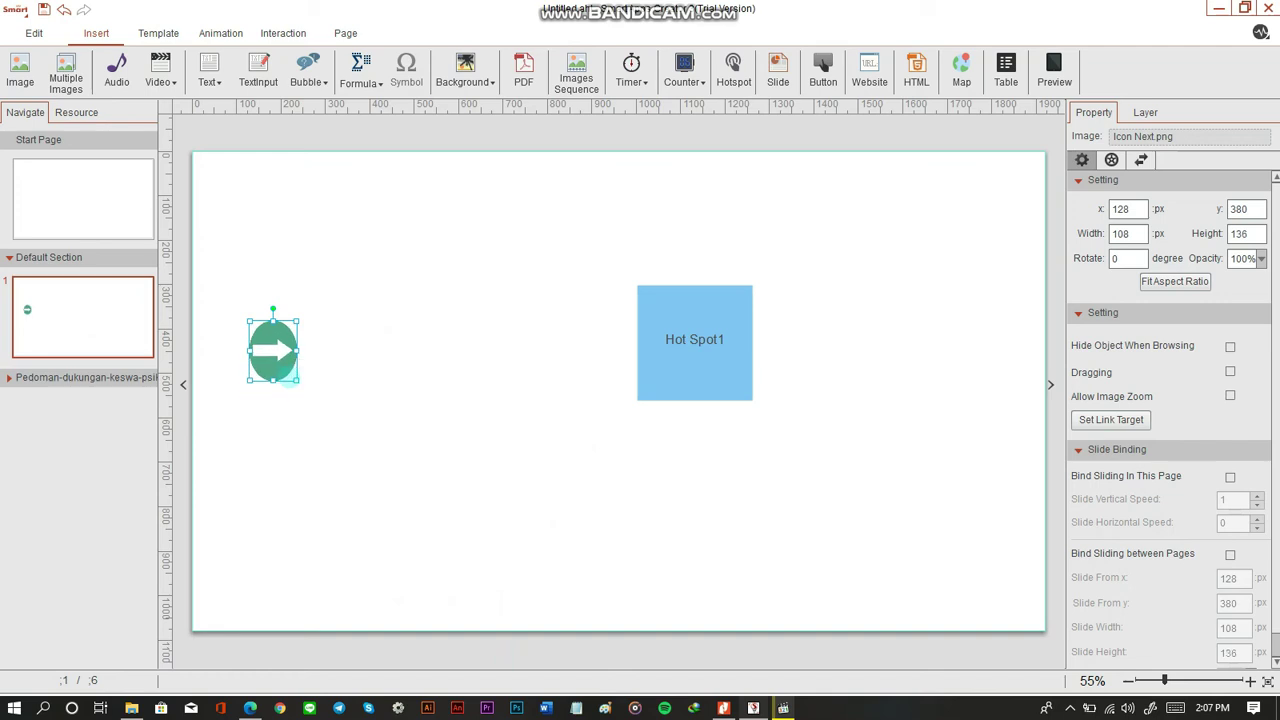
pyautogui.click(299, 384)
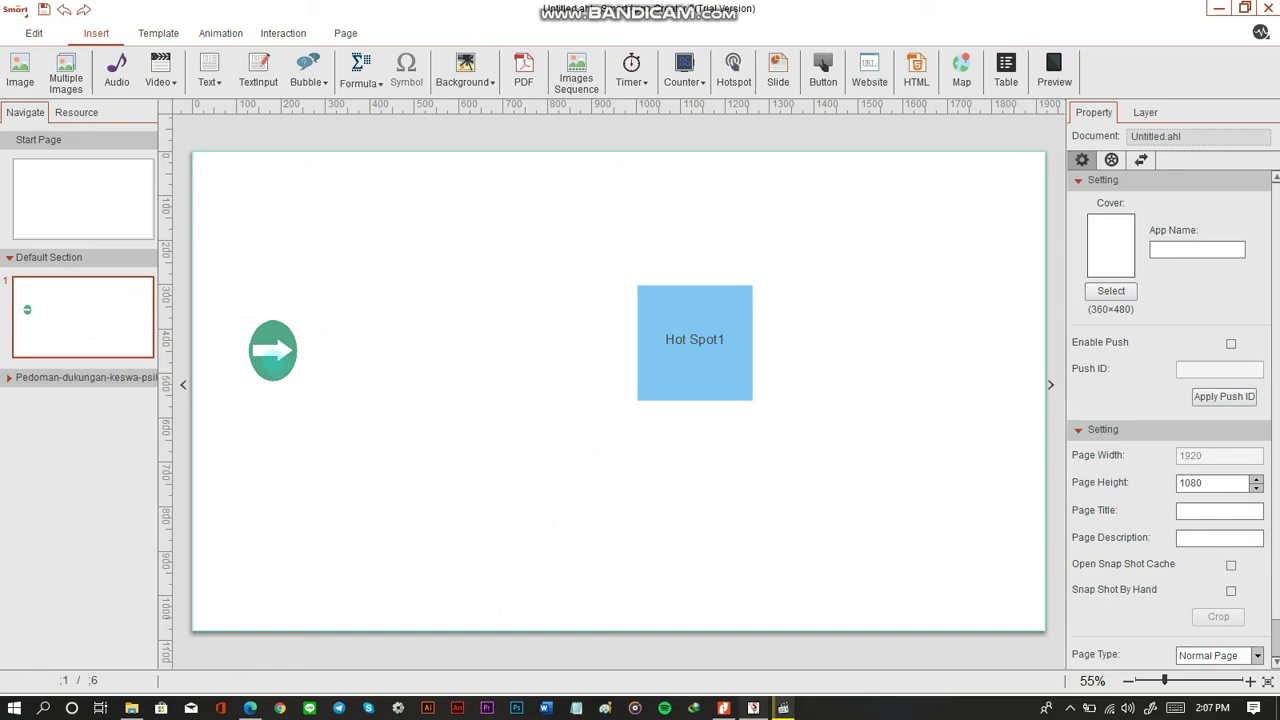
pyautogui.click(274, 355)
pyautogui.moveTo(273, 381); pyautogui.dragTo(990, 577)
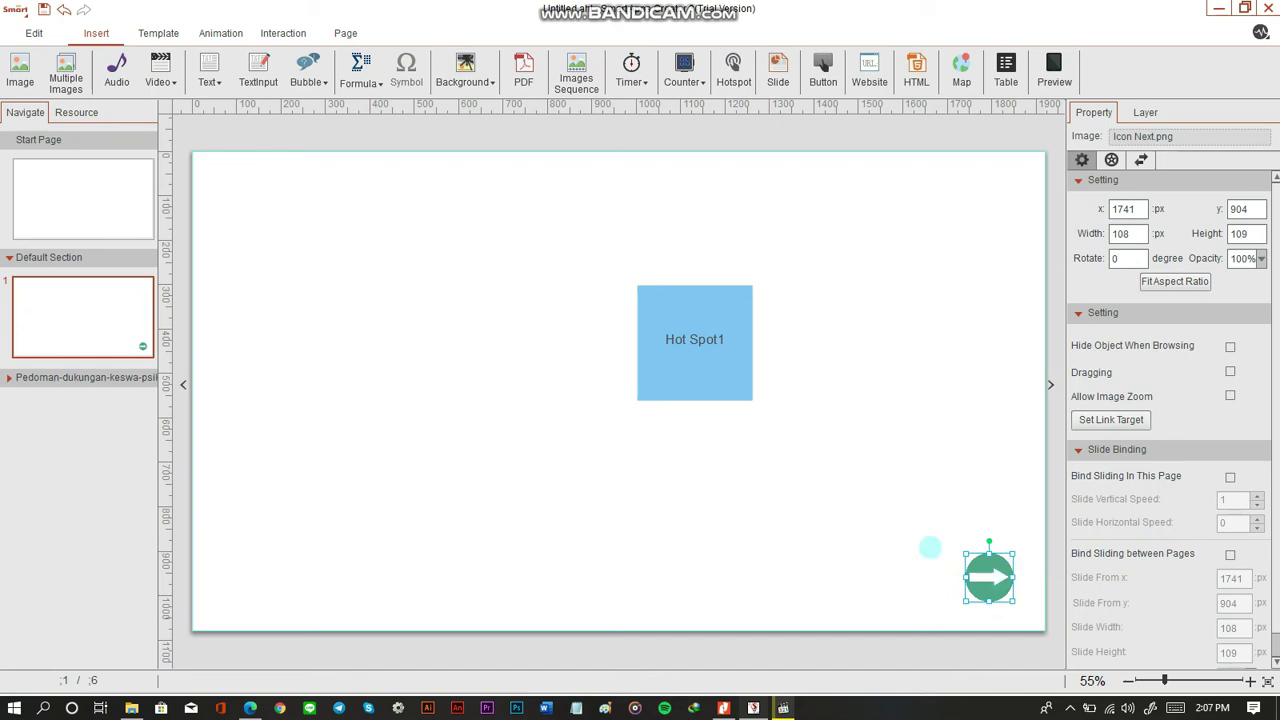
# Step: Shrink the hotspot to about 160 × 160 px and move it over the arrow icon at about x 1716, y 874
pyautogui.click(925, 543)
pyautogui.click(989, 577)
pyautogui.click(655, 309)
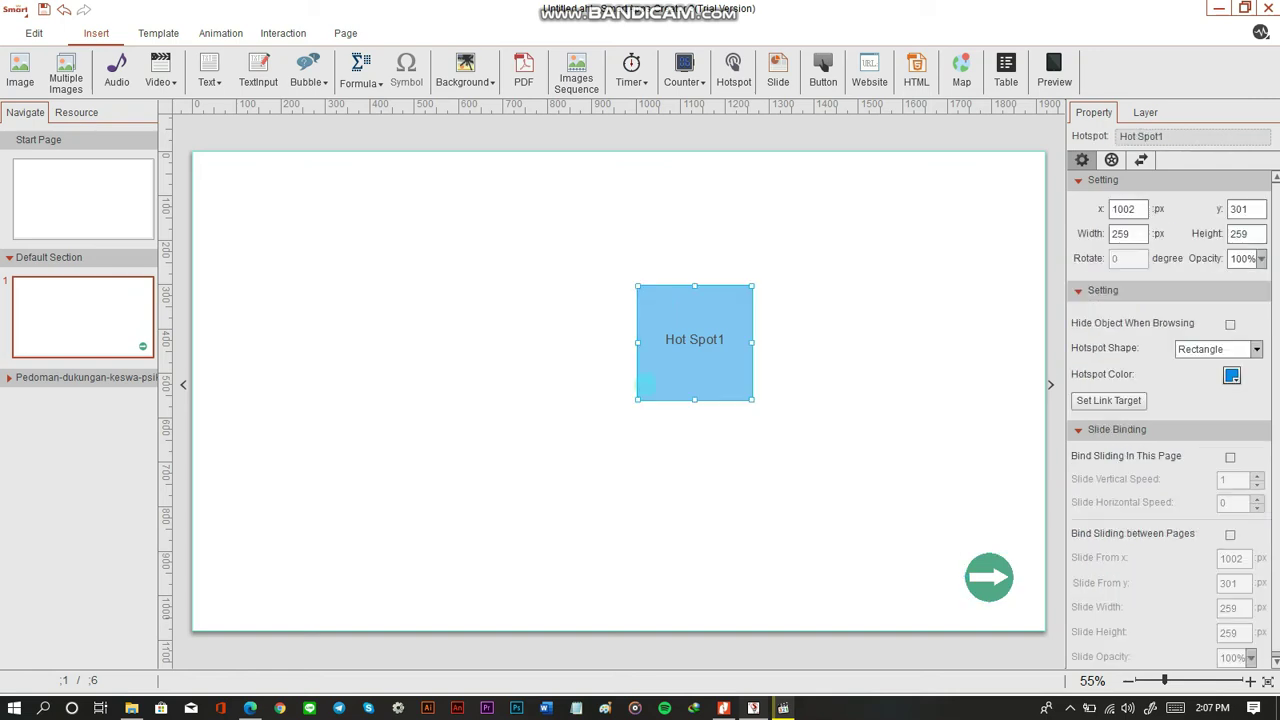
pyautogui.moveTo(638, 400); pyautogui.dragTo(680, 356)
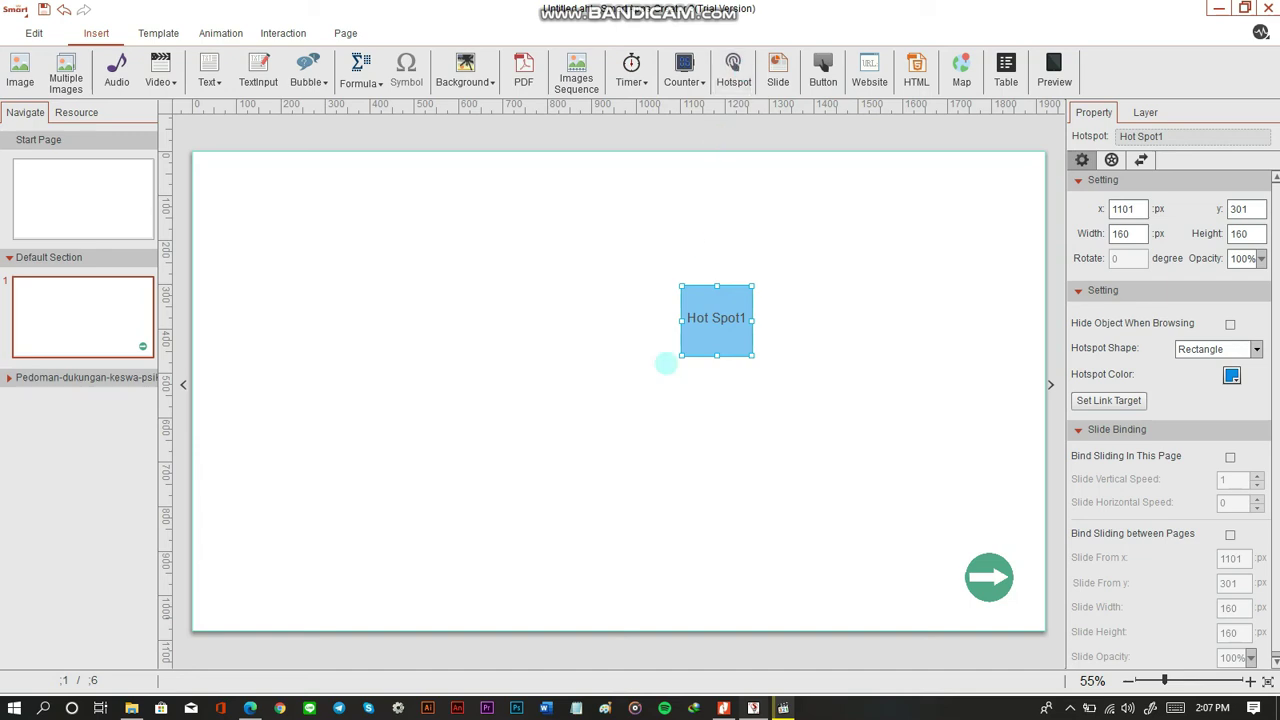
pyautogui.moveTo(713, 318); pyautogui.dragTo(990, 575)
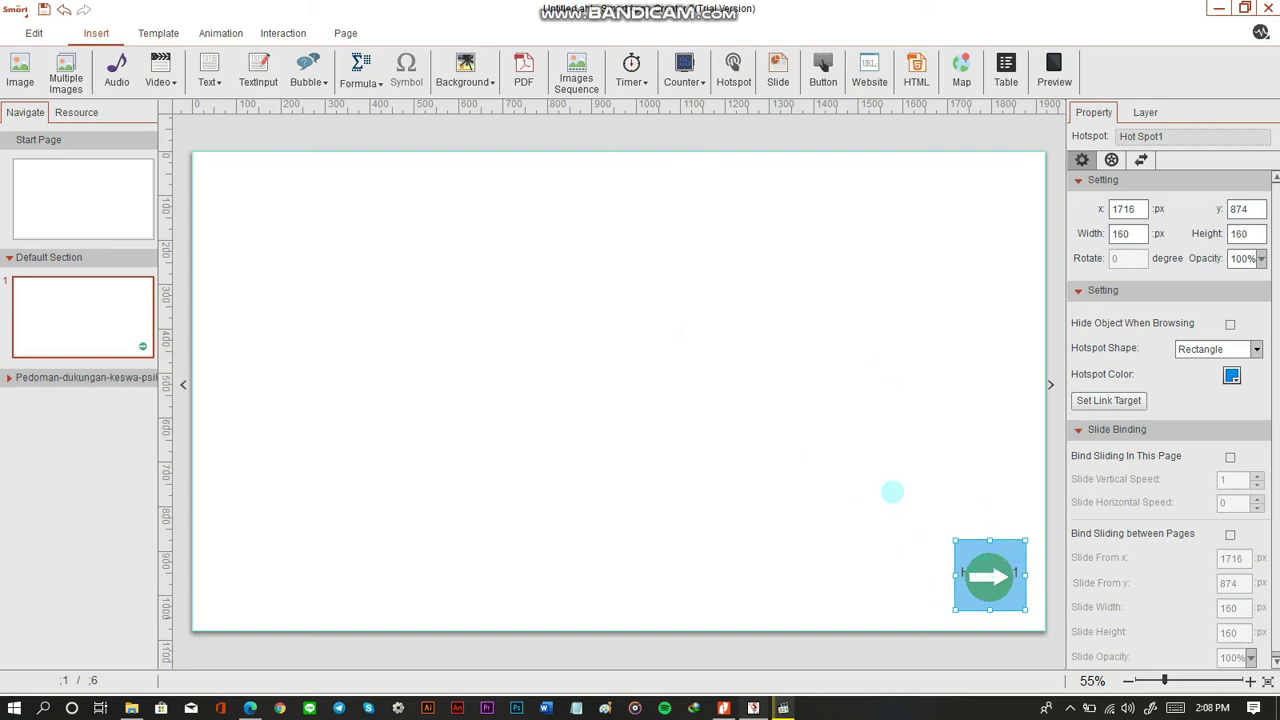
# Step: Check the stacked arrow icon and hotspot by selecting each in turn, and nudge the hotspot down to about y 878
pyautogui.click(791, 386)
pyautogui.click(990, 577)
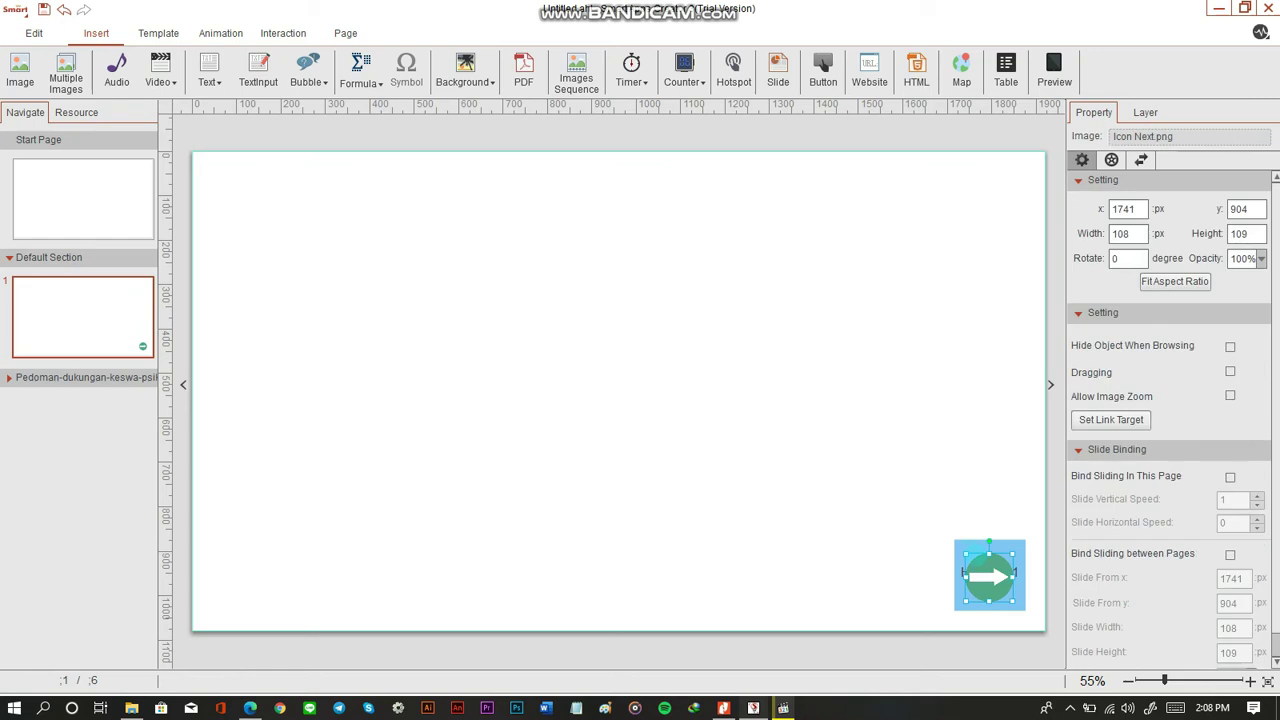
pyautogui.click(958, 541)
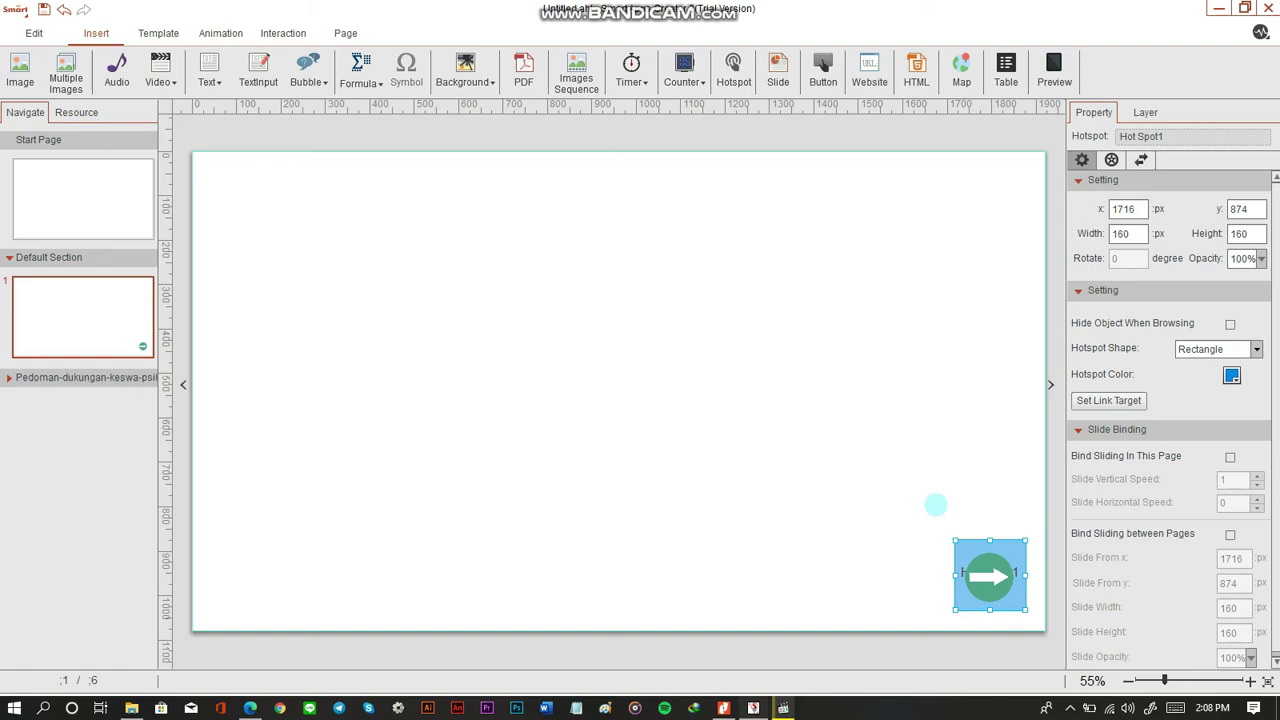
pyautogui.click(982, 580)
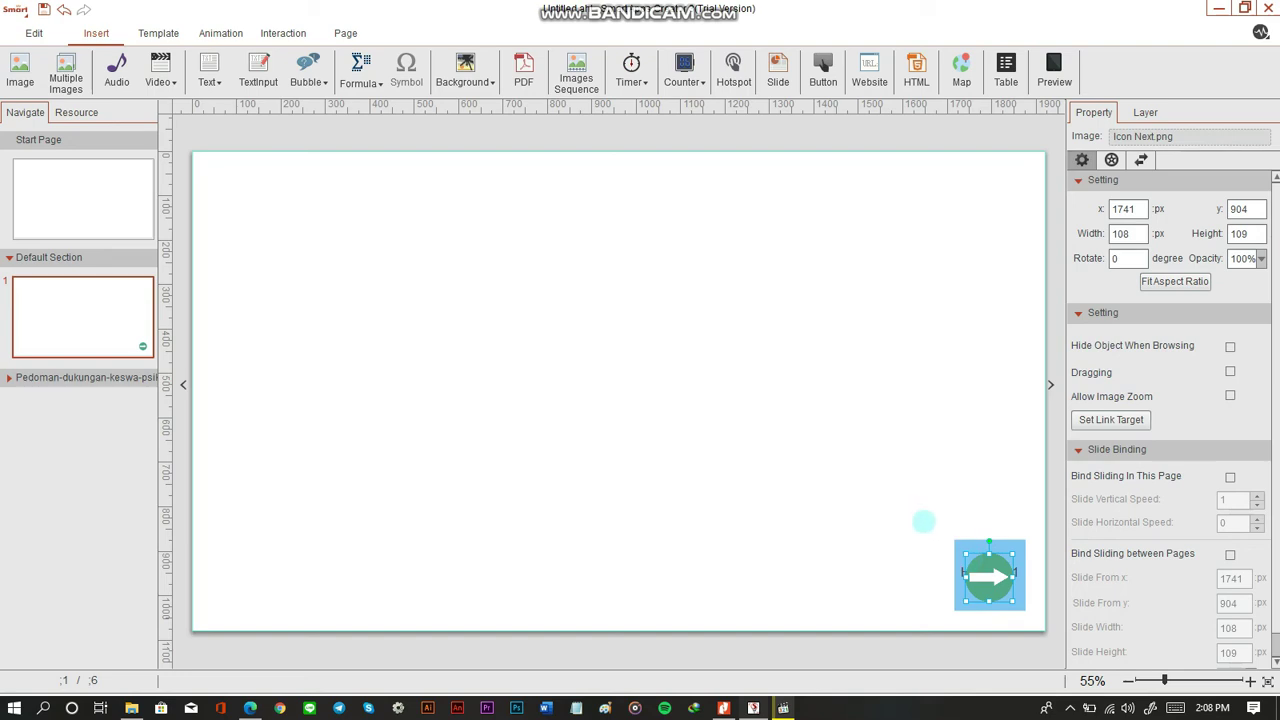
pyautogui.click(923, 521)
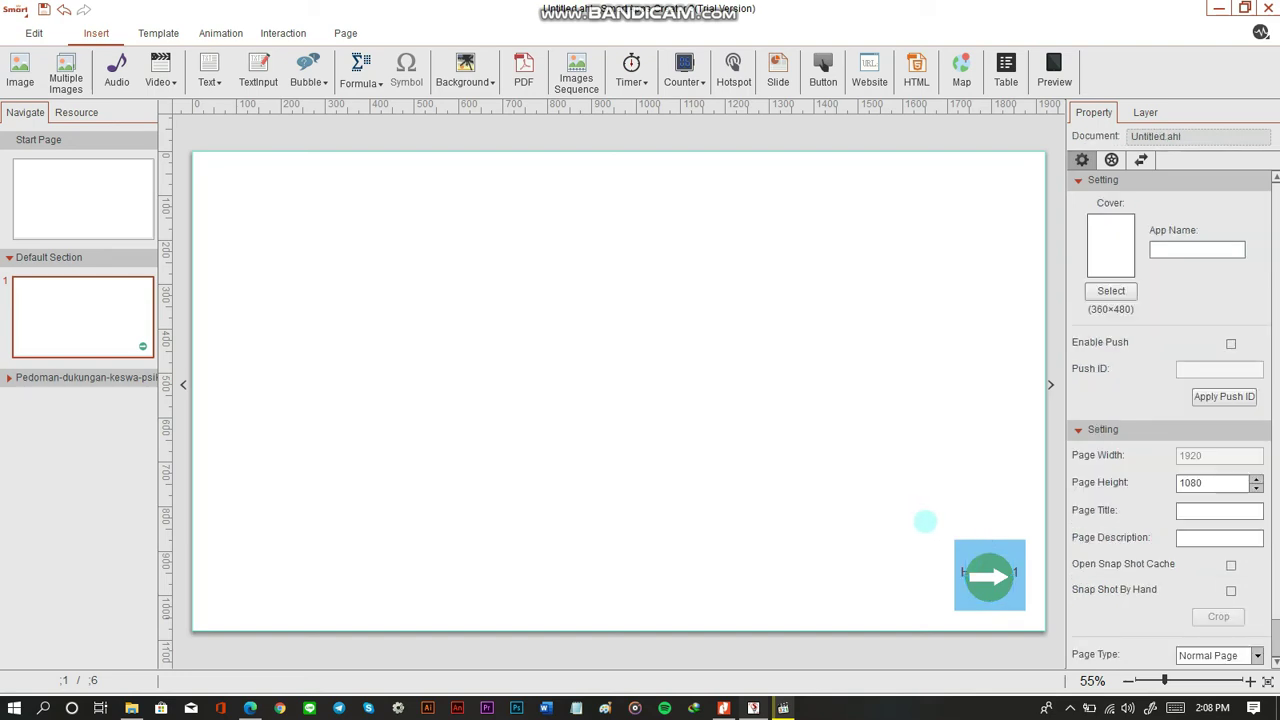
pyautogui.click(966, 541)
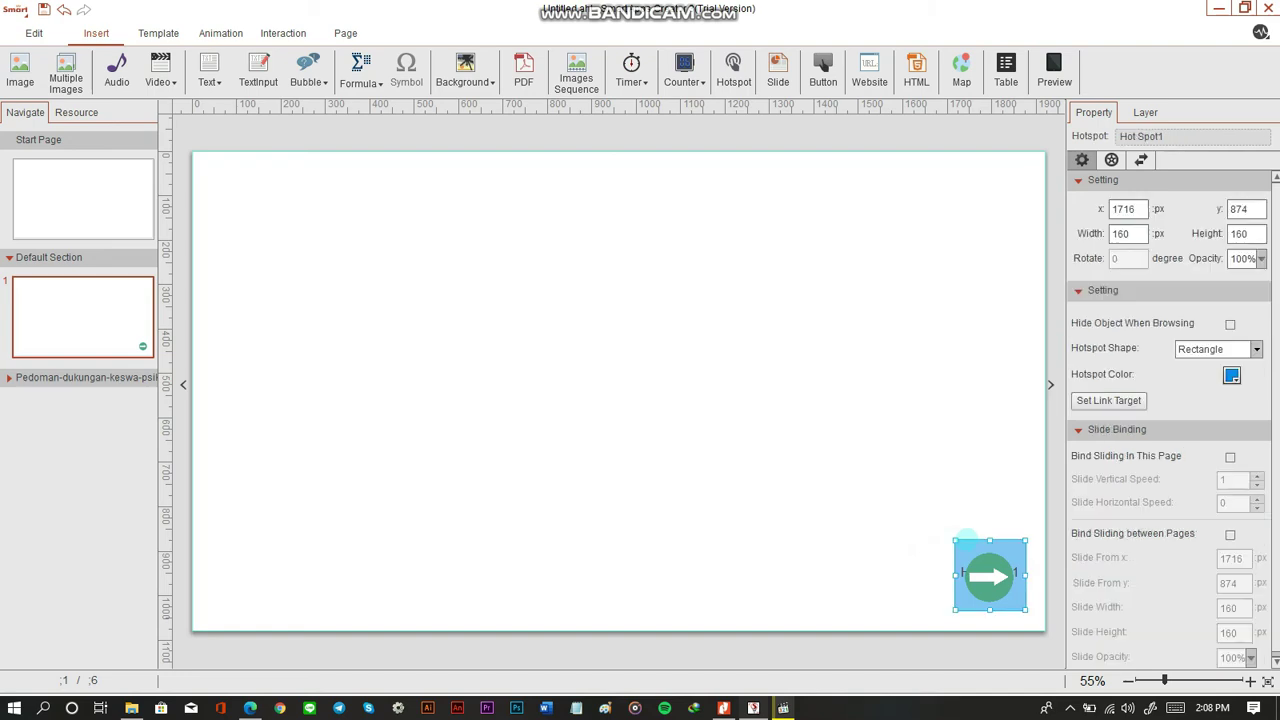
pyautogui.moveTo(966, 541)
pyautogui.mouseDown()
pyautogui.moveTo(931, 466)
pyautogui.moveTo(885, 580)
pyautogui.moveTo(862, 574)
pyautogui.moveTo(919, 591)
pyautogui.moveTo(966, 544)
pyautogui.mouseUp()
pyautogui.click(871, 406)
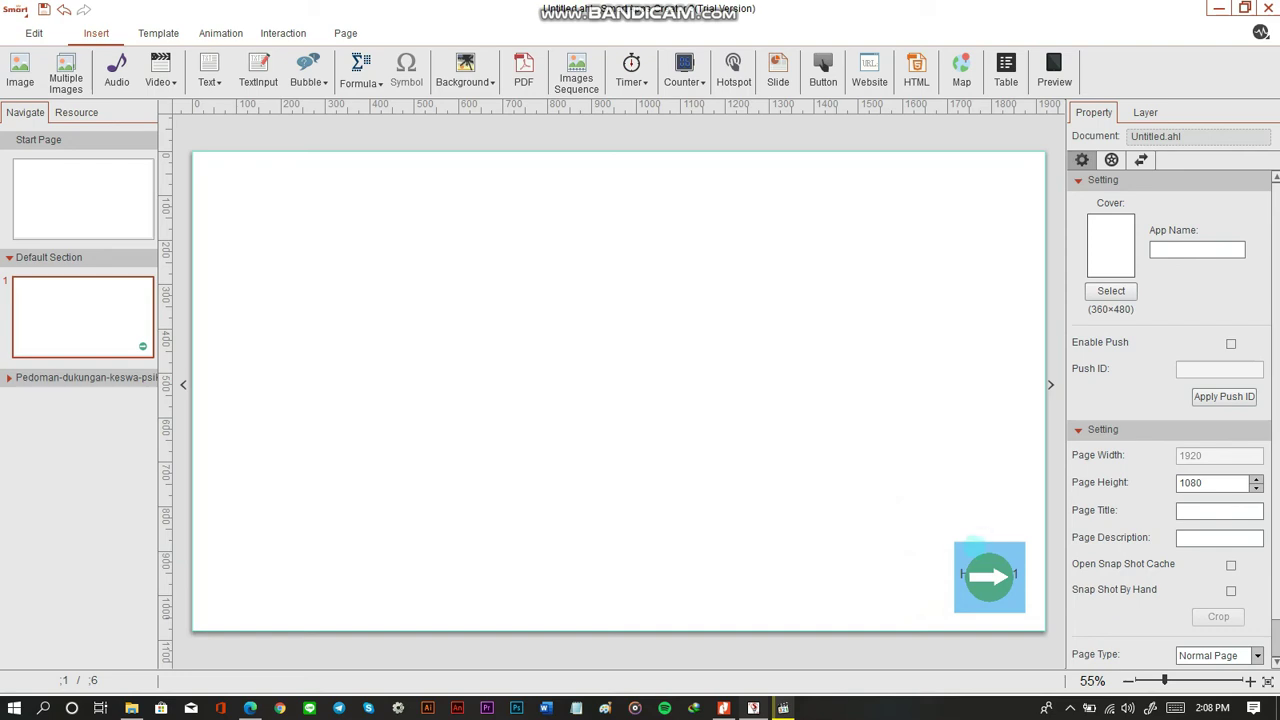
# Step: Start a Touch interaction on the hotspot with Icon Next.png as its object
pyautogui.click(968, 545)
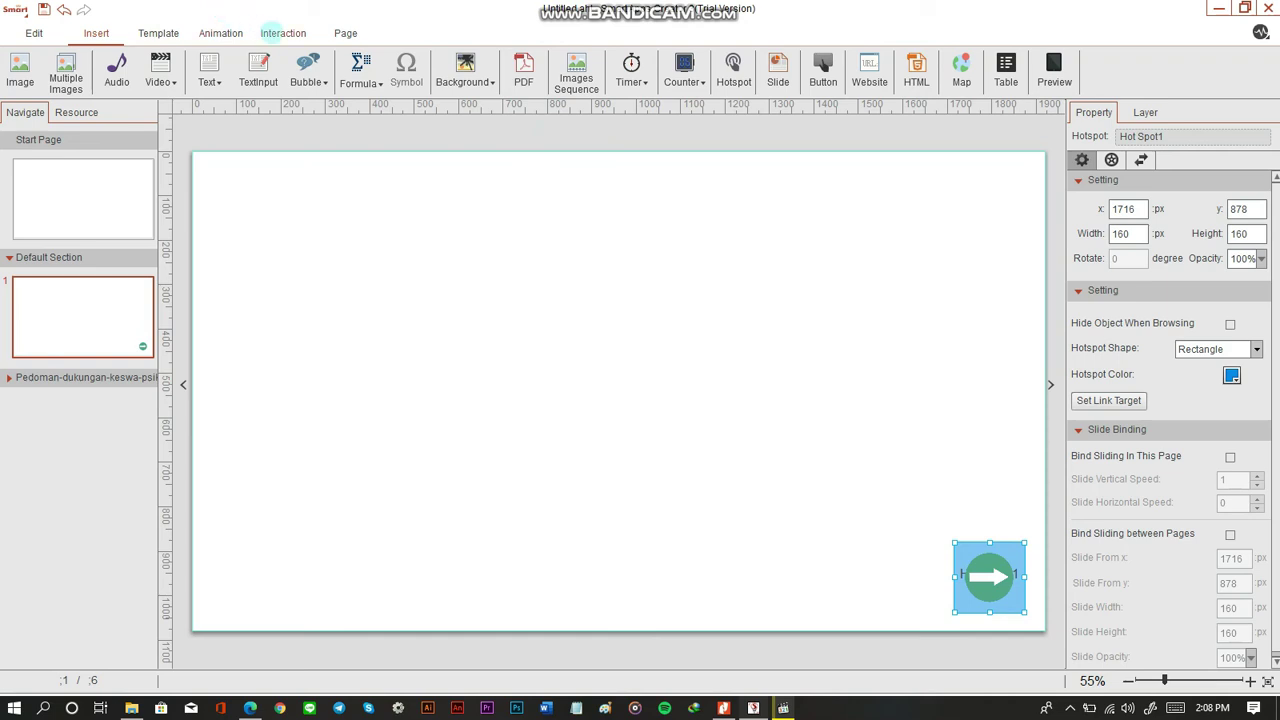
pyautogui.click(276, 32)
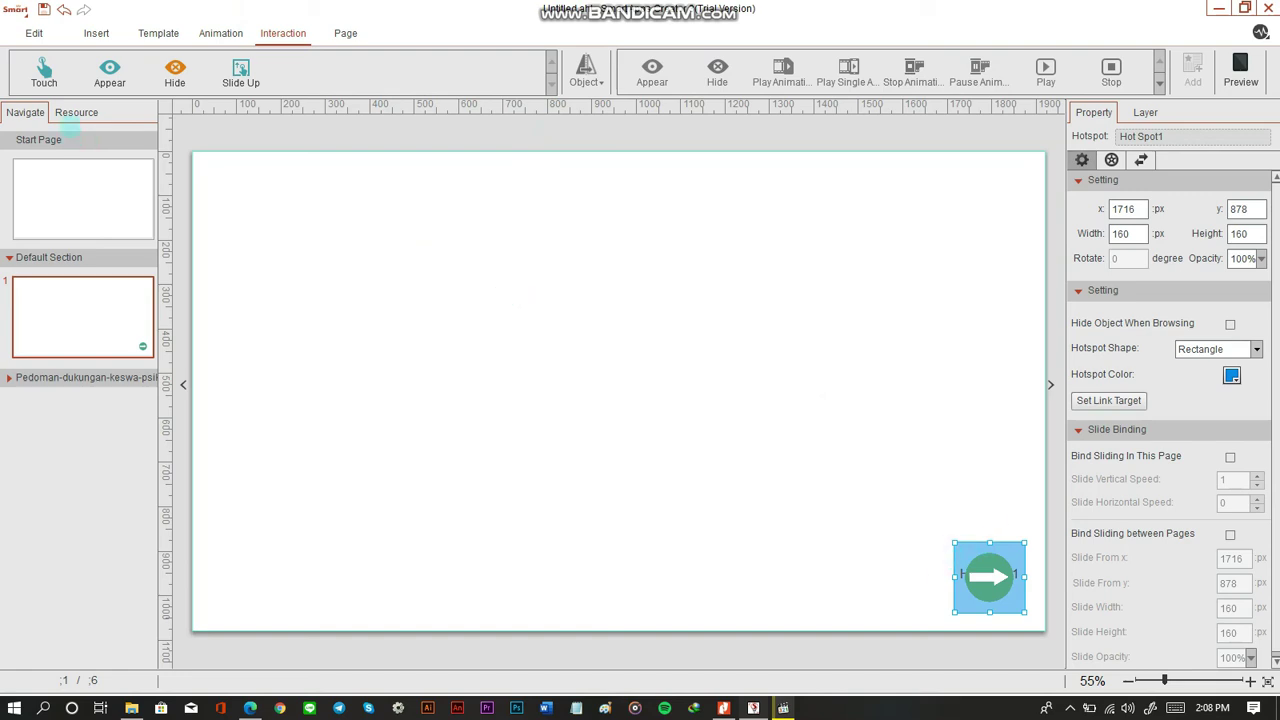
pyautogui.click(30, 59)
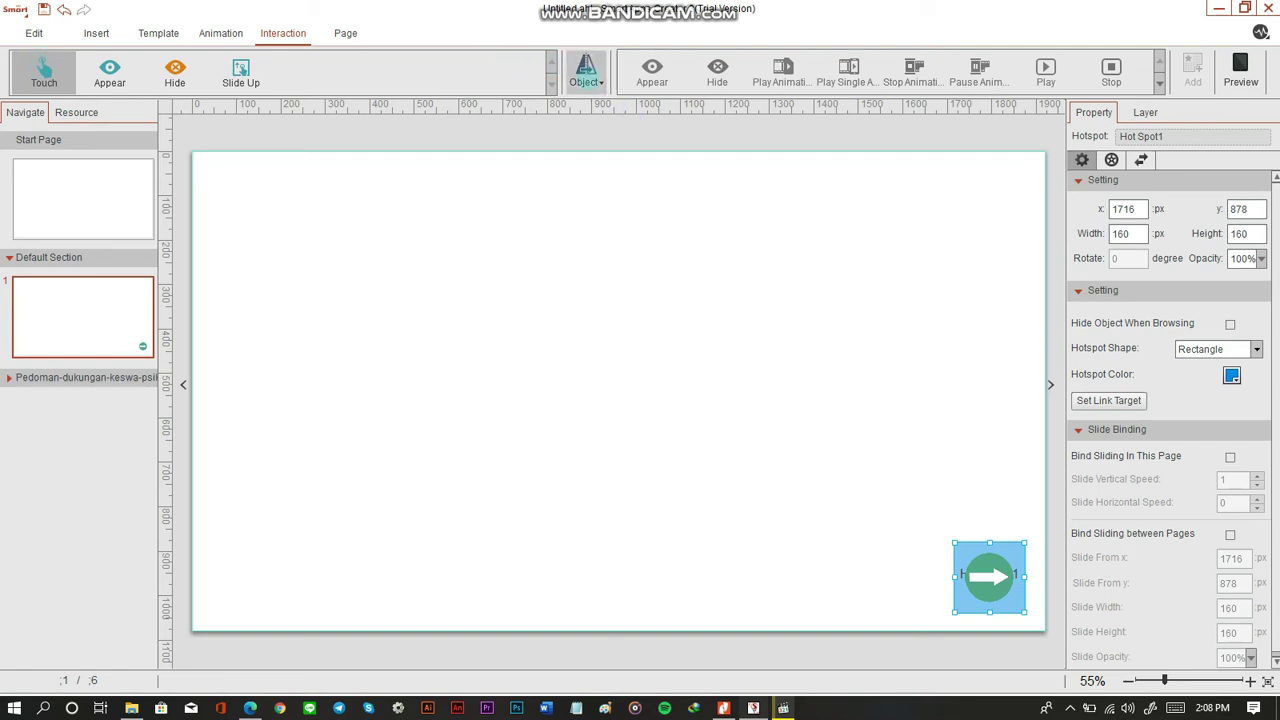
pyautogui.click(586, 70)
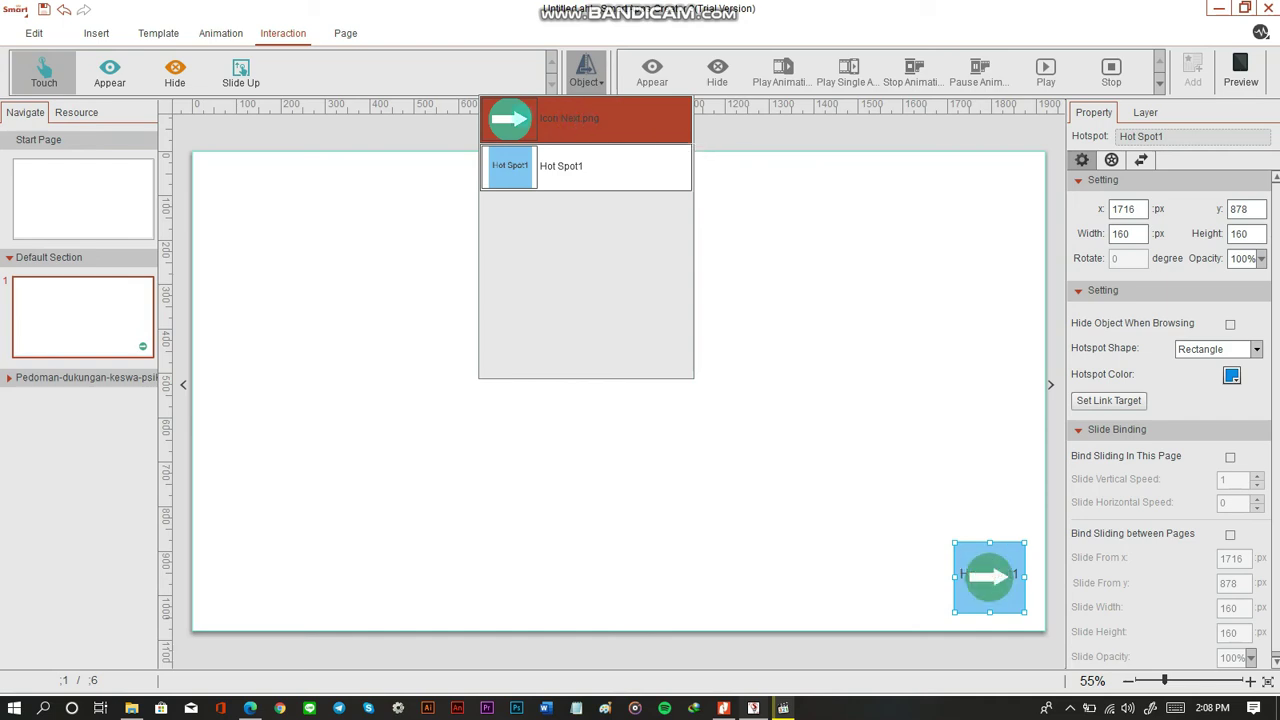
pyautogui.click(570, 118)
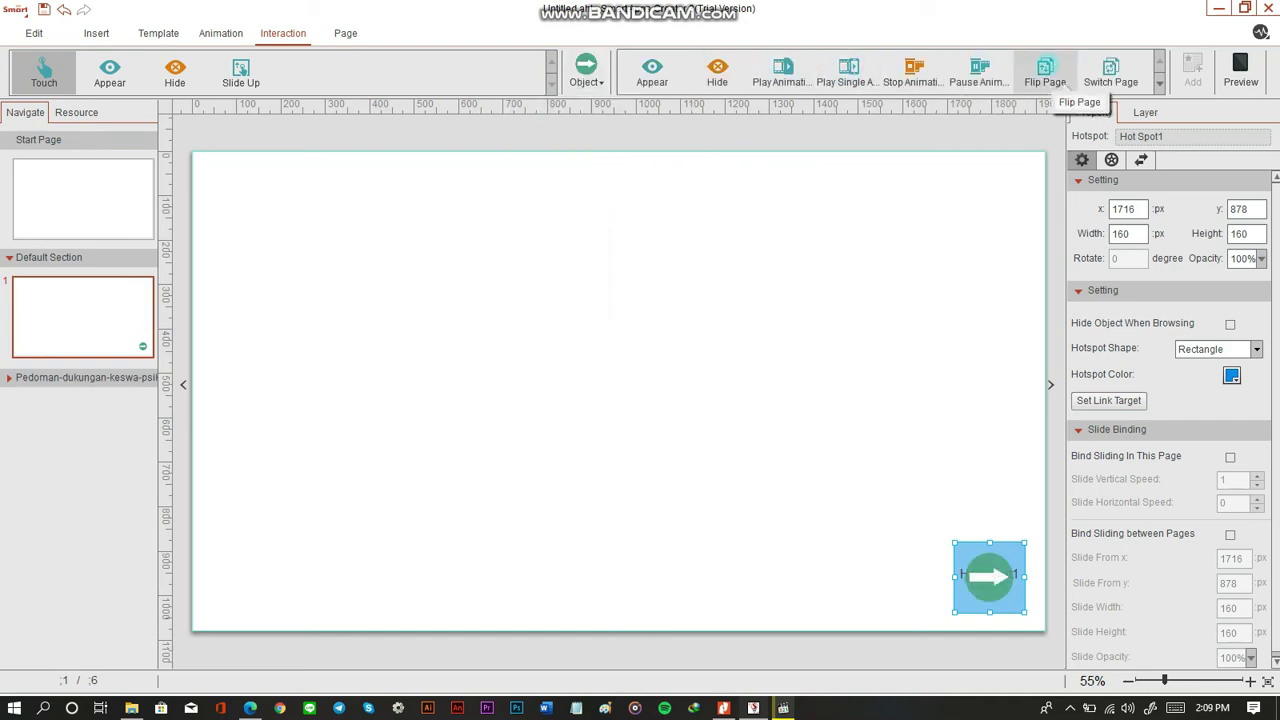
# Step: Give the hotspot's interaction a Switch Page action that leads to page 2
pyautogui.click(1111, 70)
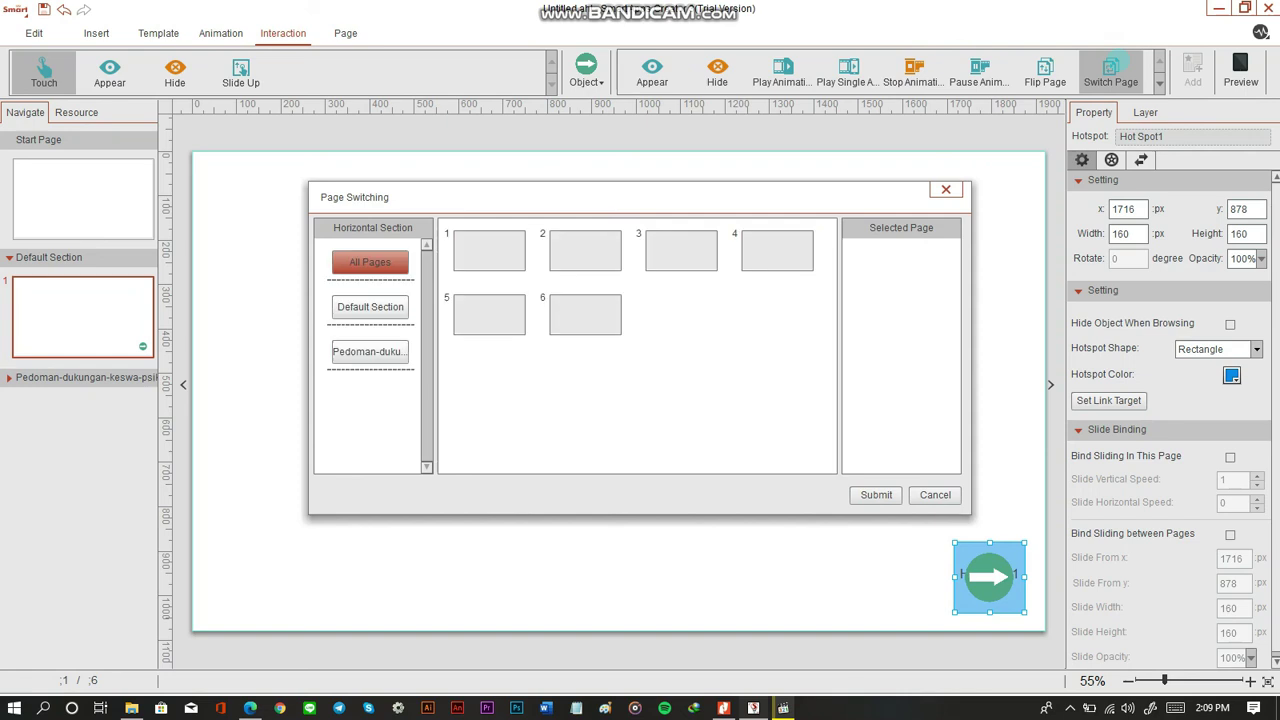
pyautogui.moveTo(468, 300)
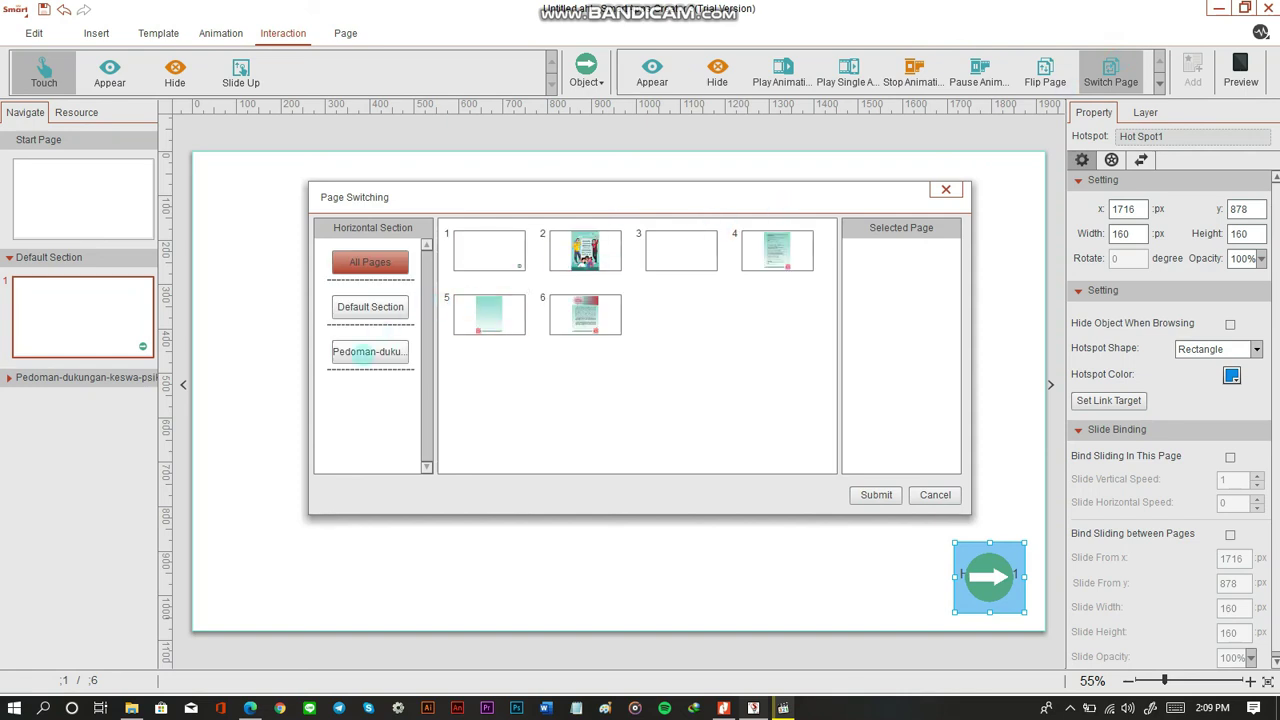
pyautogui.moveTo(585, 252)
pyautogui.click(614, 233)
pyautogui.click(621, 228)
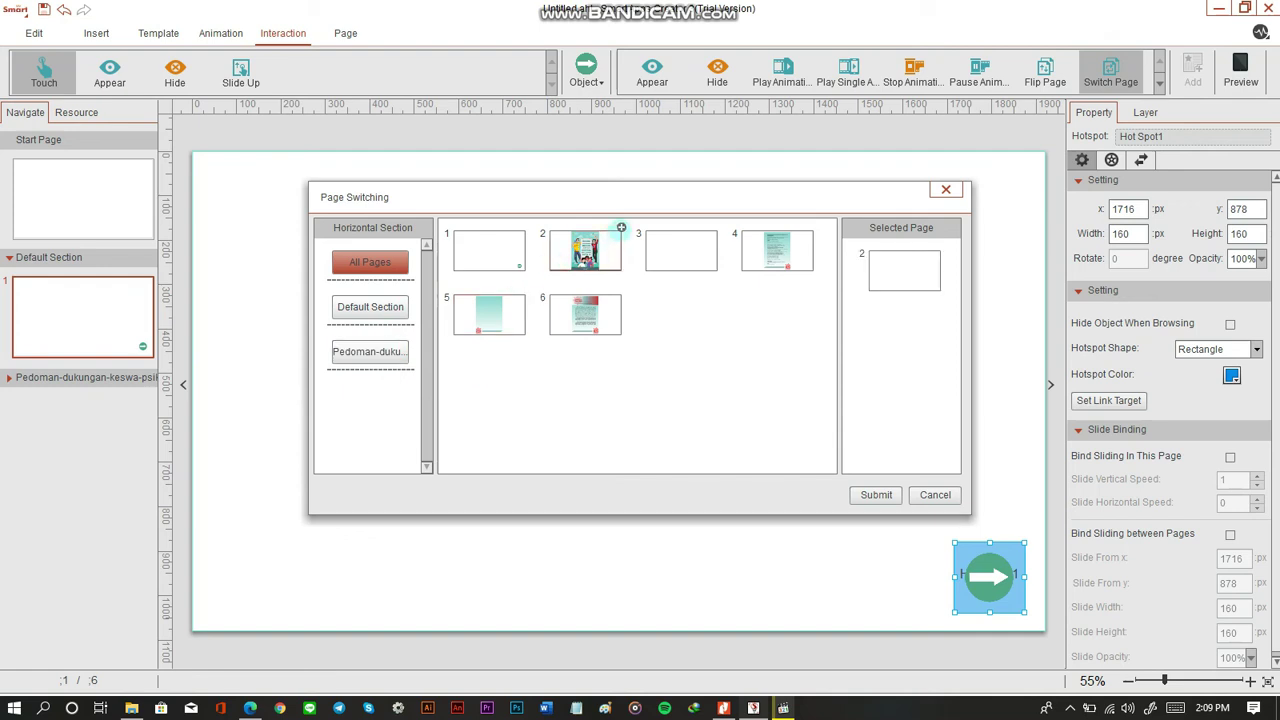
pyautogui.click(620, 222)
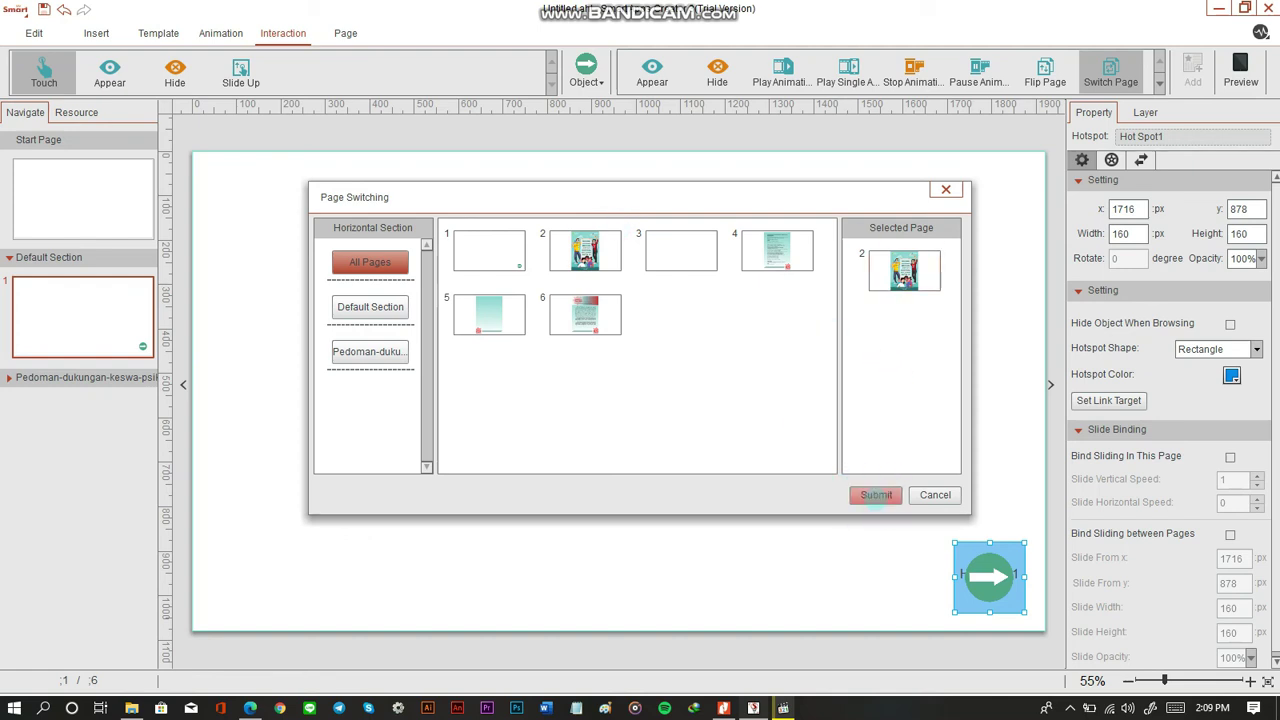
pyautogui.click(886, 496)
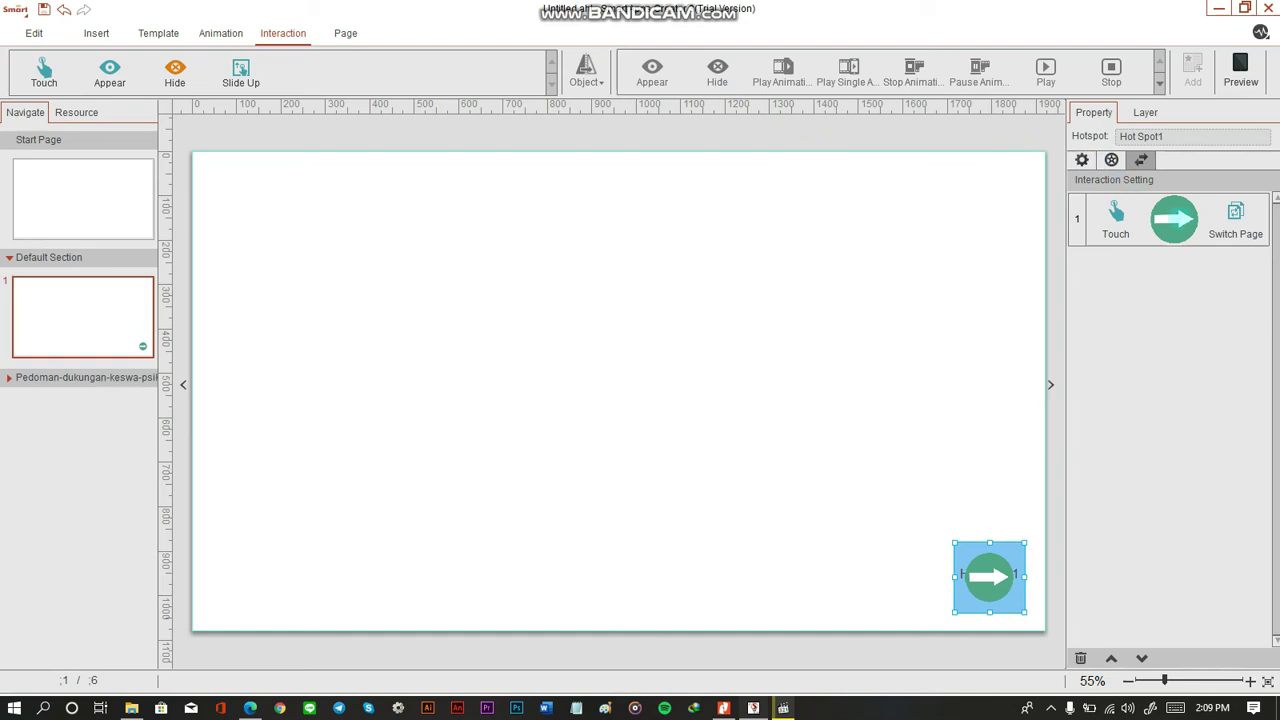
# Step: Reopen the hotspot's interaction and review its object choices, keeping Icon Next.png as the object
pyautogui.click(1176, 218)
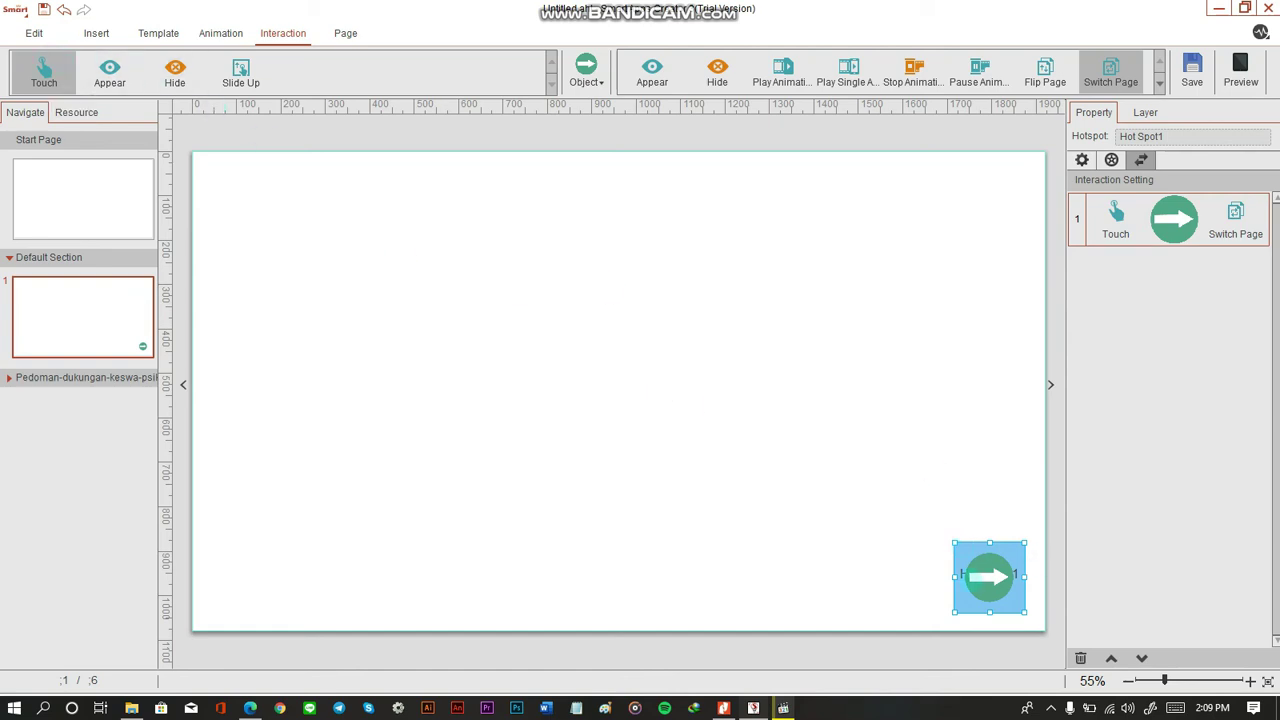
pyautogui.click(586, 80)
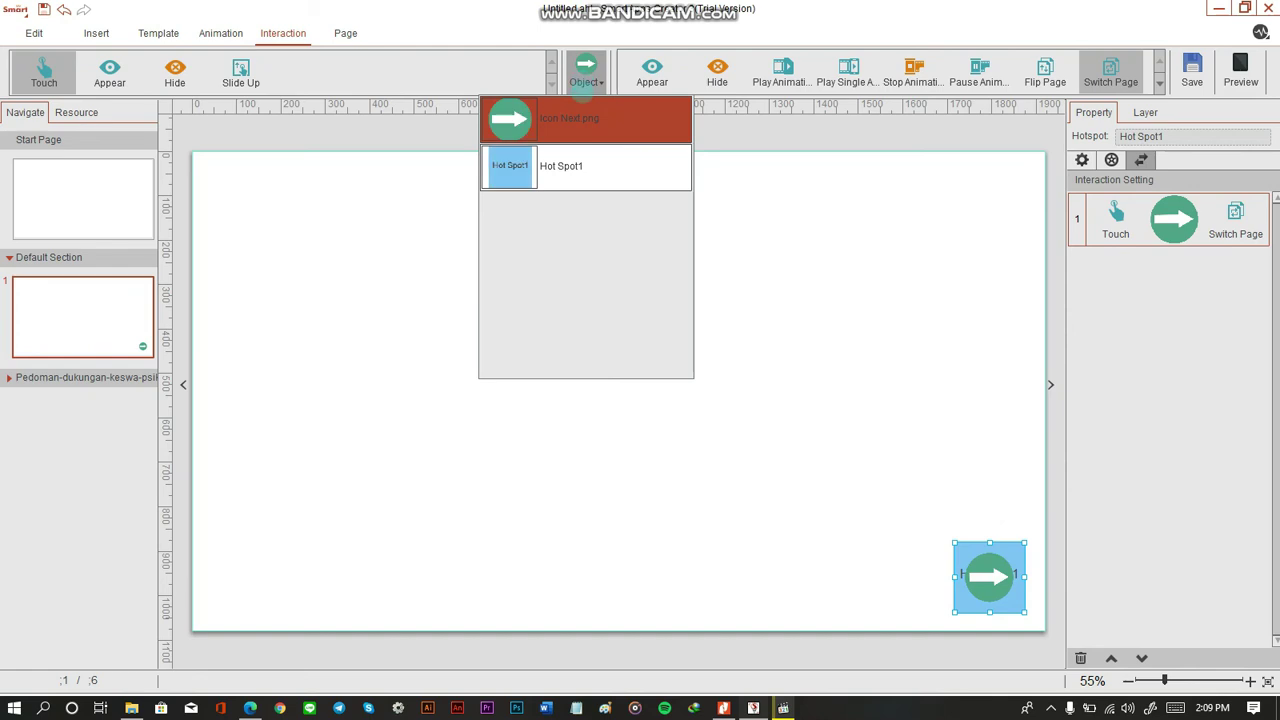
pyautogui.click(578, 118)
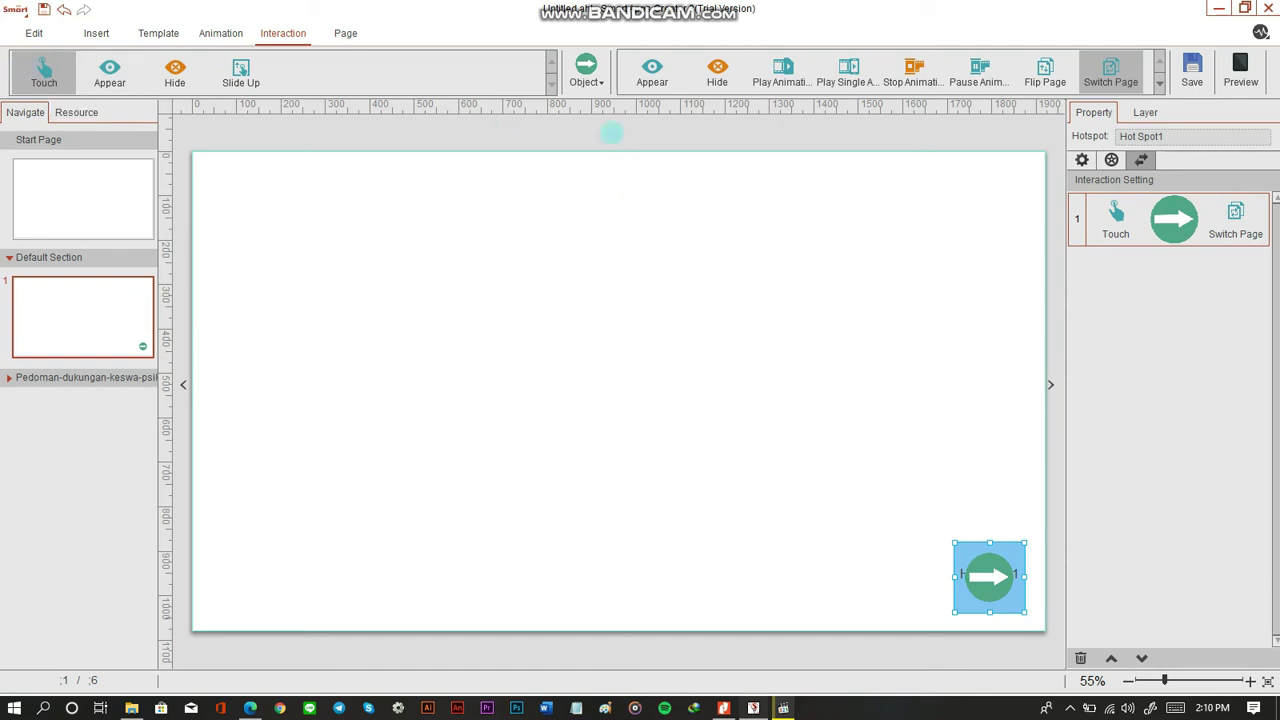
pyautogui.click(588, 78)
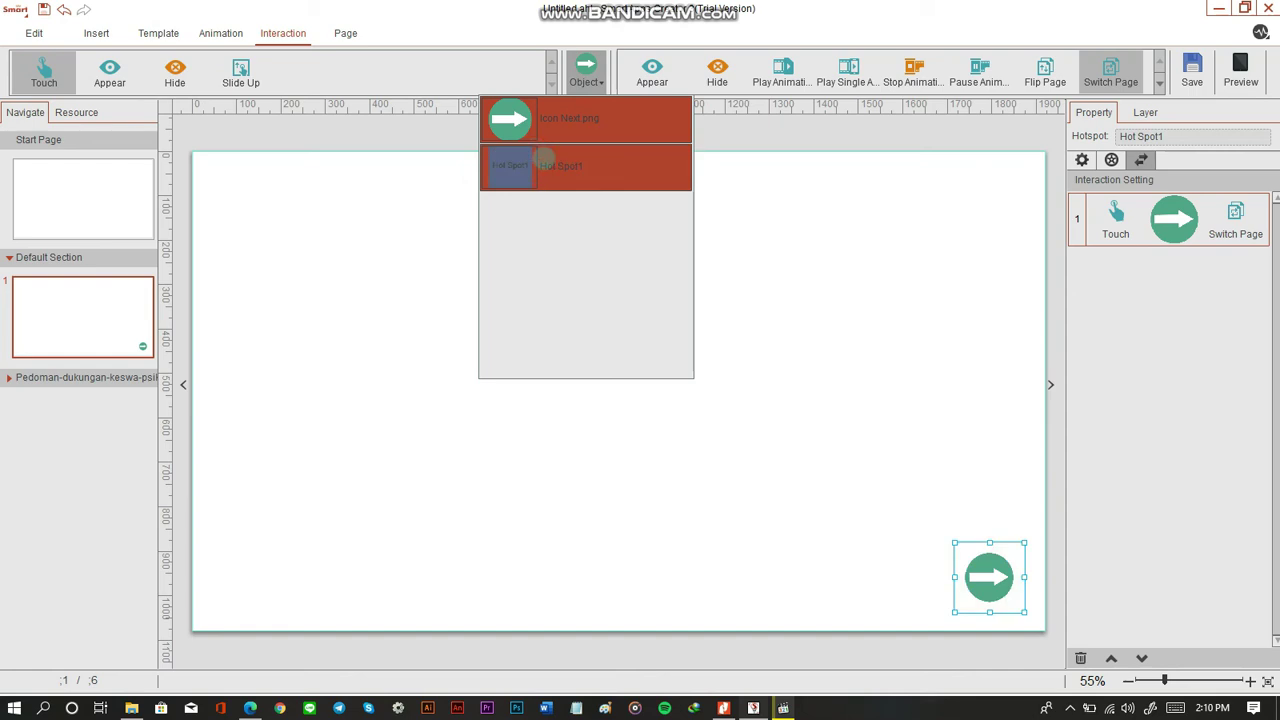
pyautogui.click(903, 223)
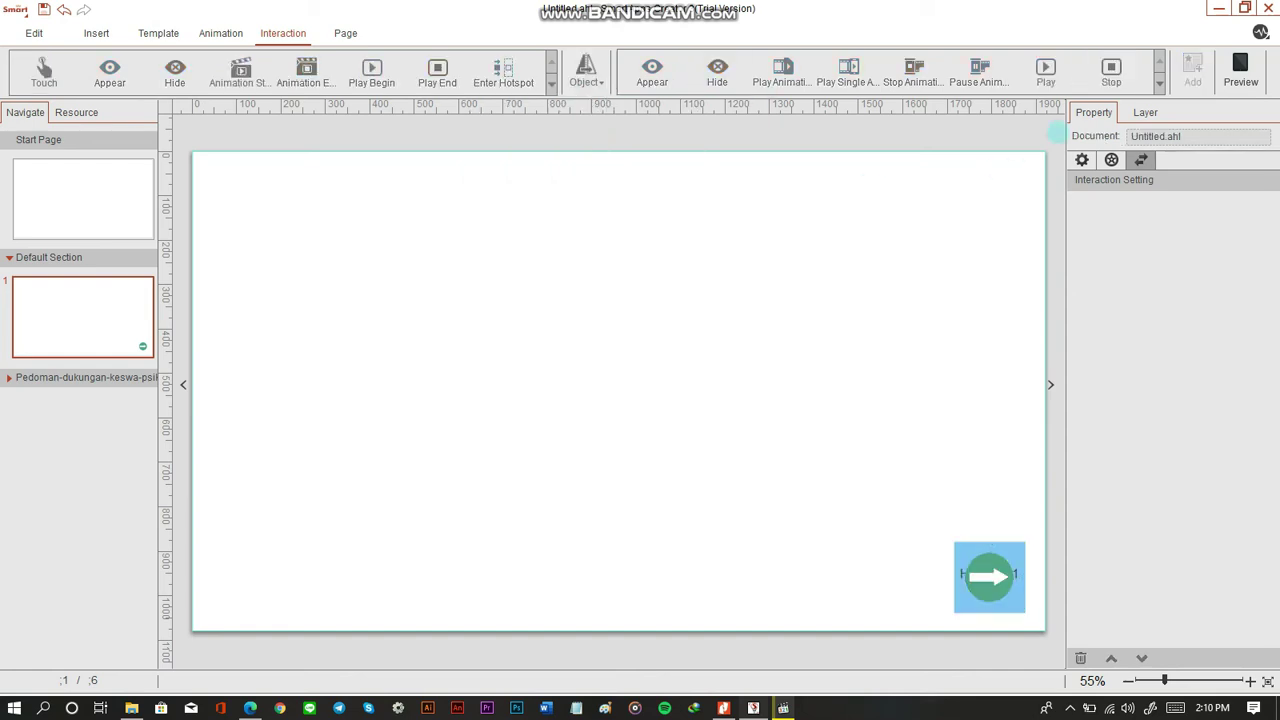
# Step: Reopen the hotspot's Touch interaction with its Switch Page action and save it
pyautogui.click(965, 552)
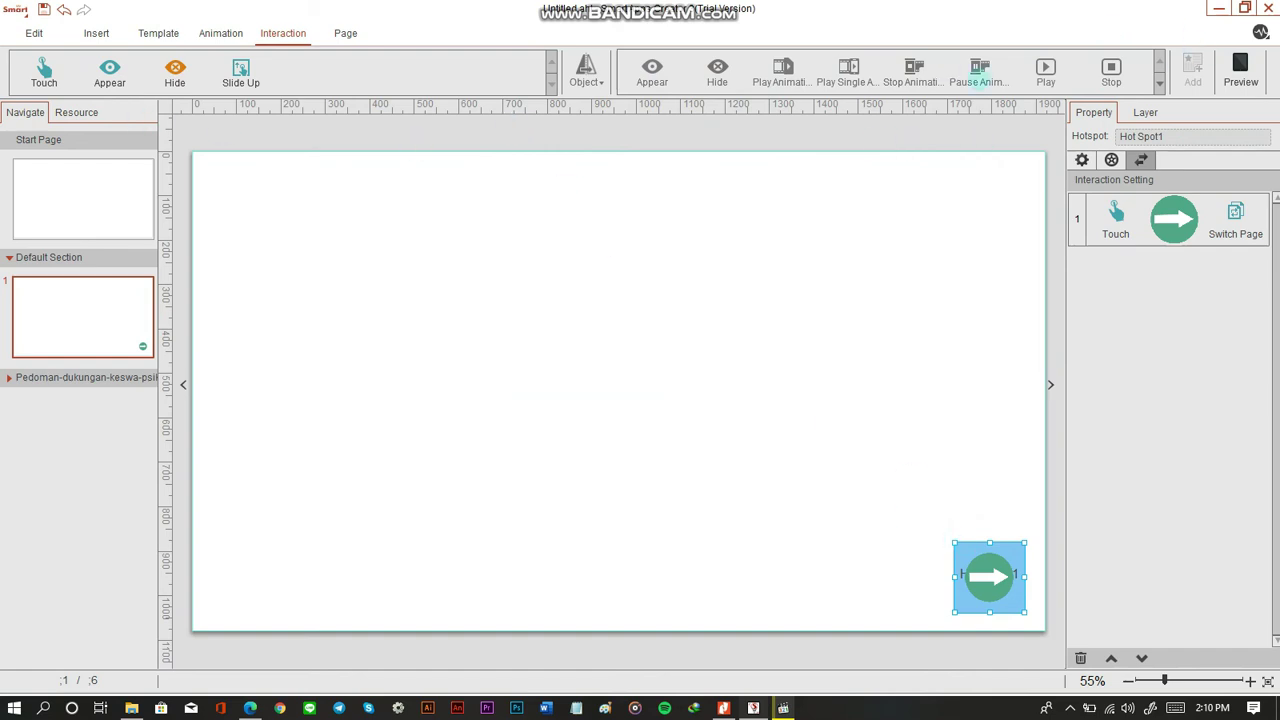
pyautogui.click(1117, 210)
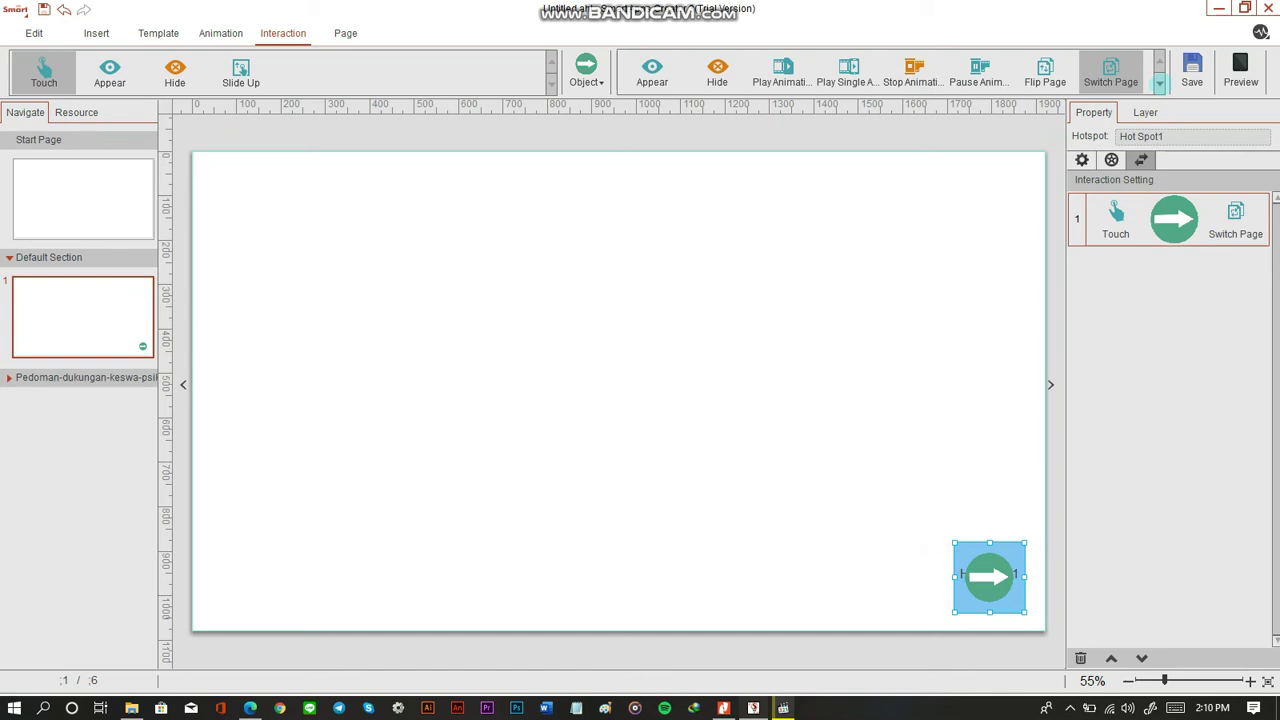
pyautogui.click(1159, 83)
pyautogui.click(1159, 85)
pyautogui.click(1191, 70)
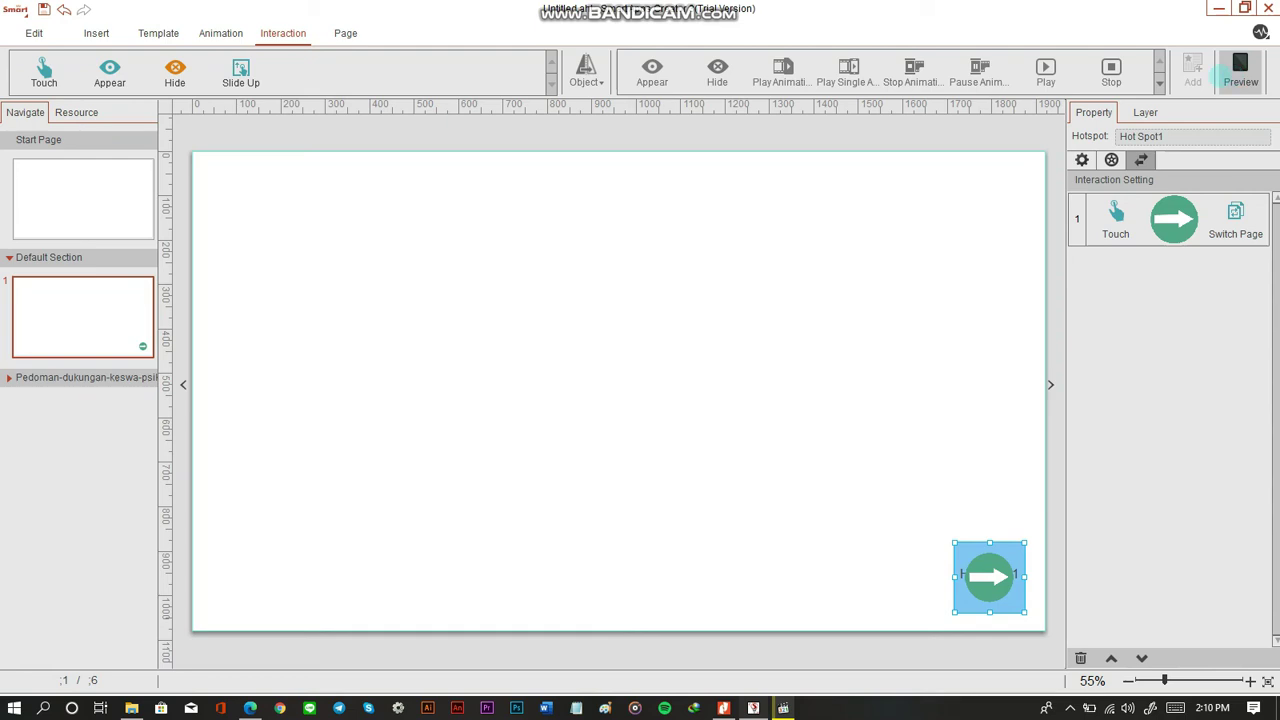
# Step: Review the interaction settings of the hotspot and of the arrow icon
pyautogui.click(1141, 160)
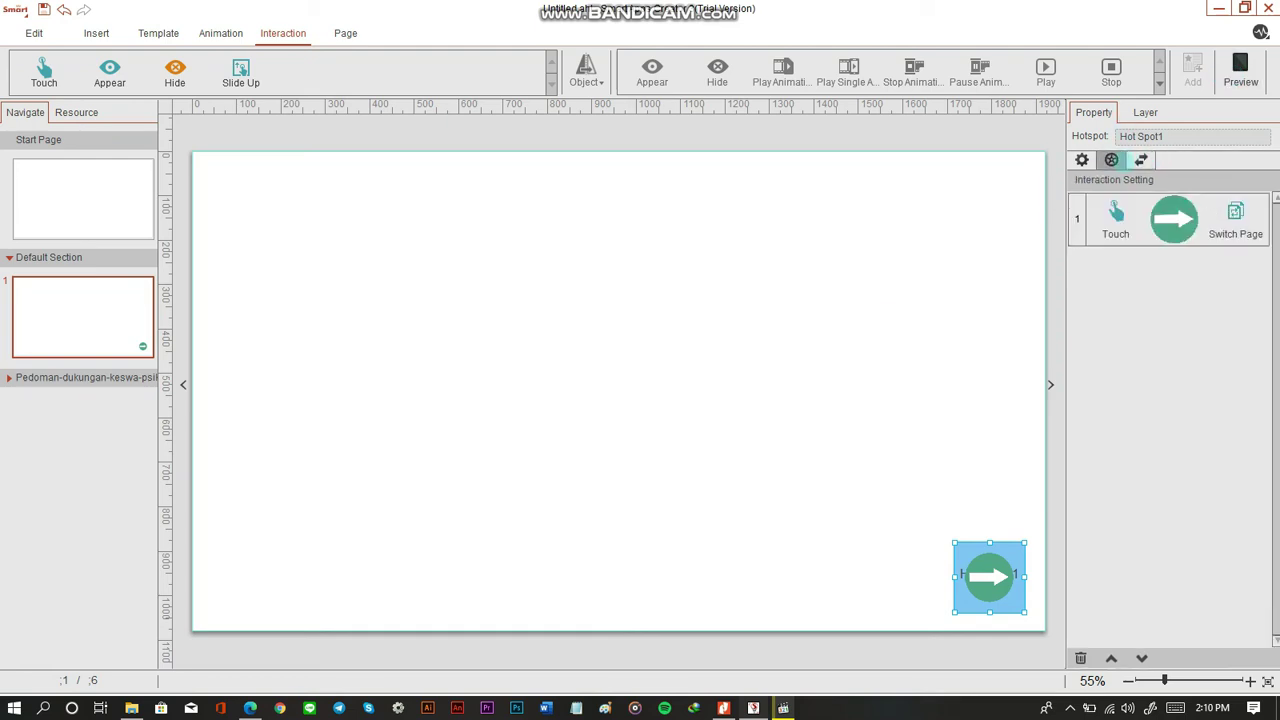
pyautogui.click(1118, 218)
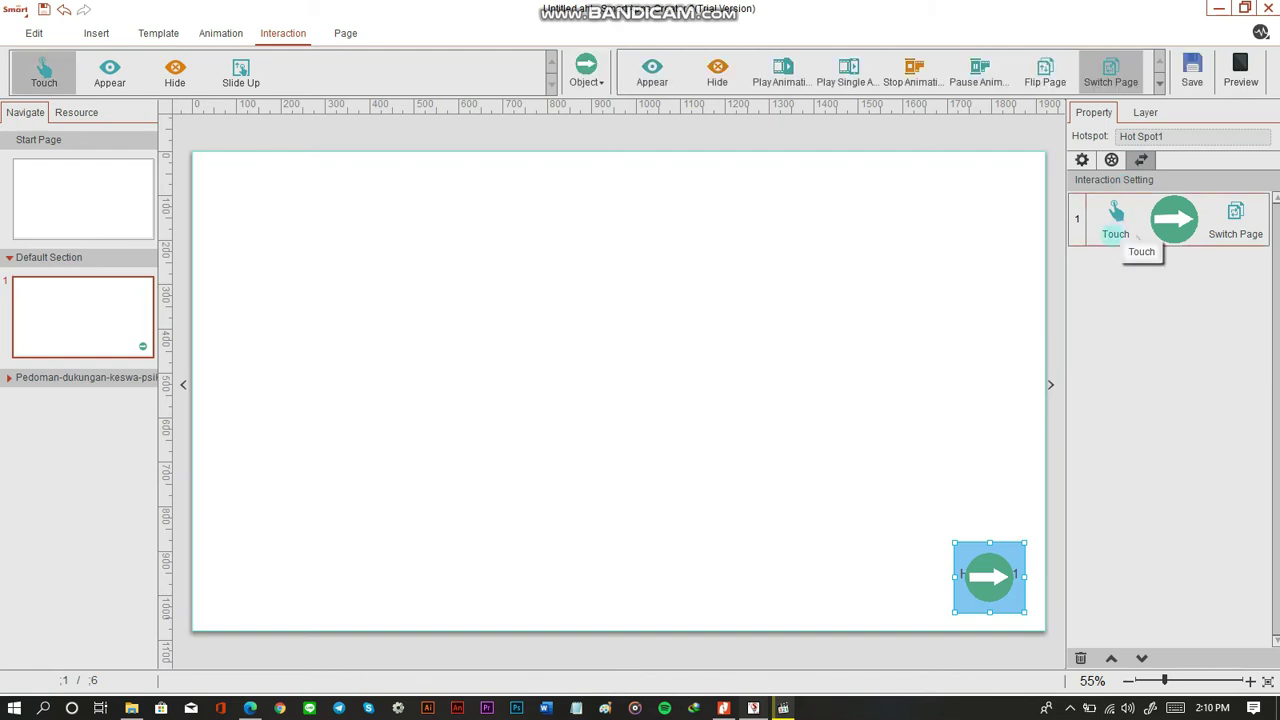
pyautogui.click(930, 352)
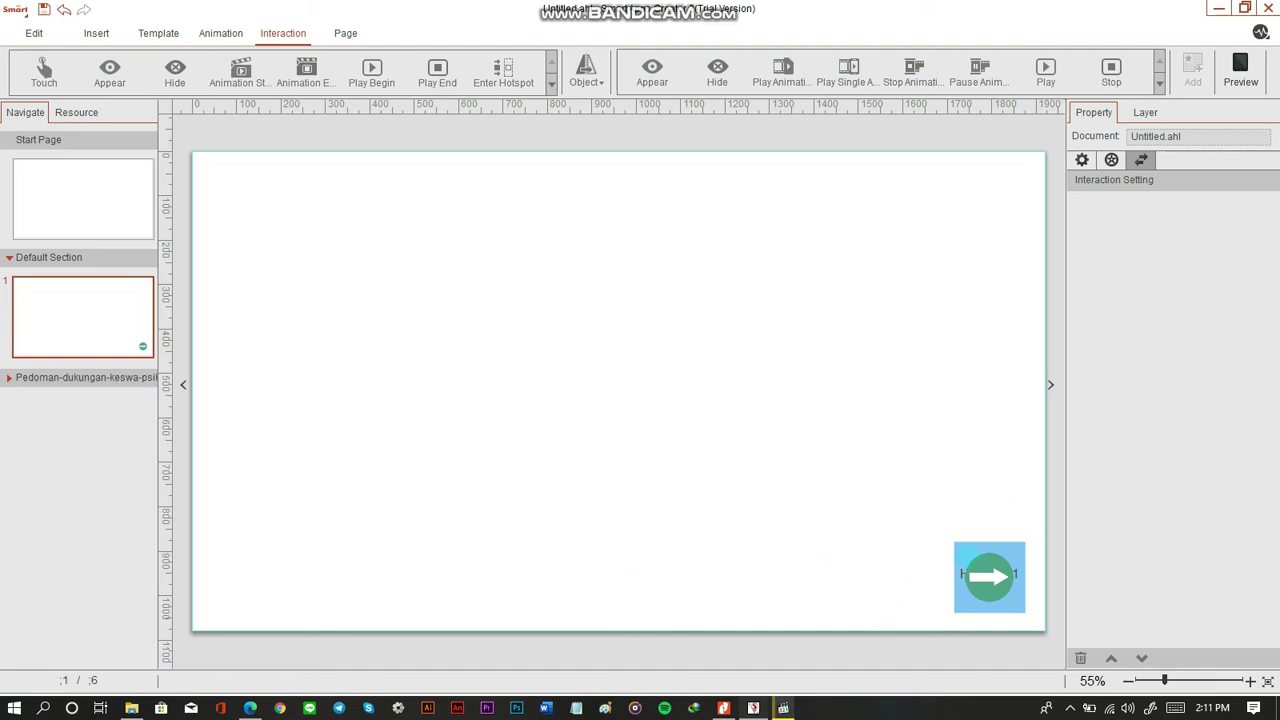
pyautogui.click(970, 575)
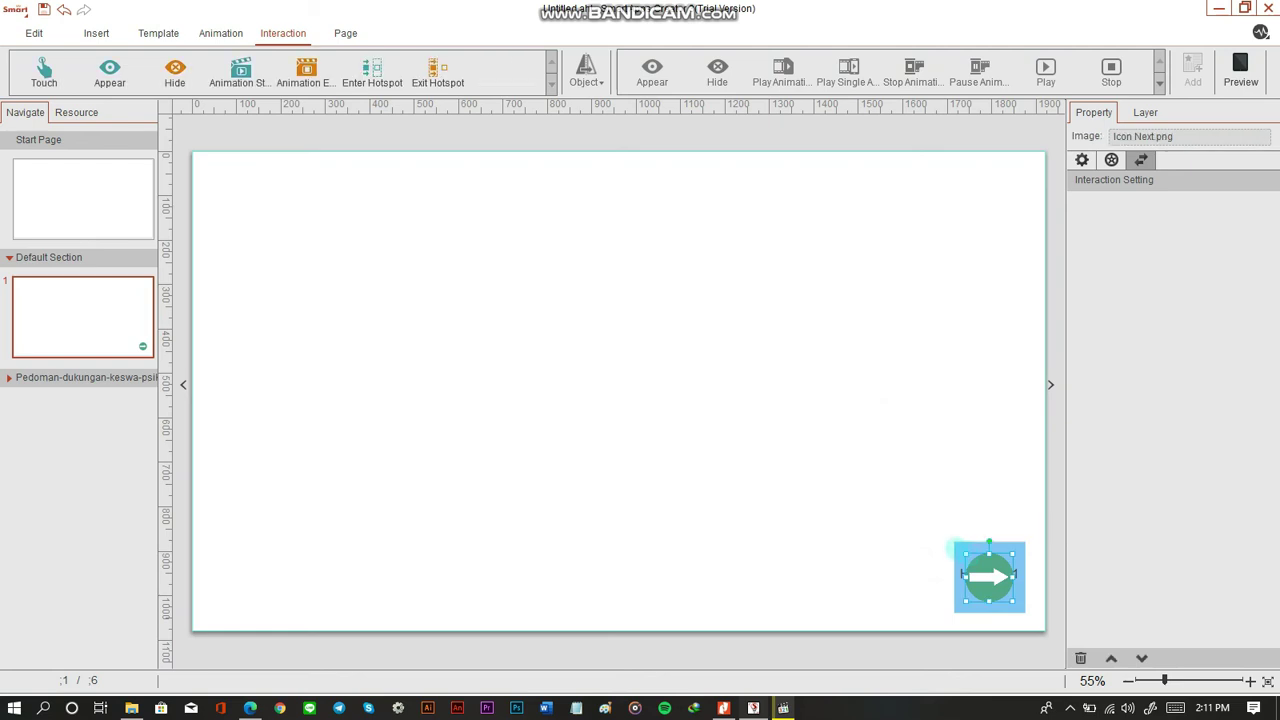
# Step: Preview page 1 with its arrow button in the phone simulator and close the preview
pyautogui.click(881, 472)
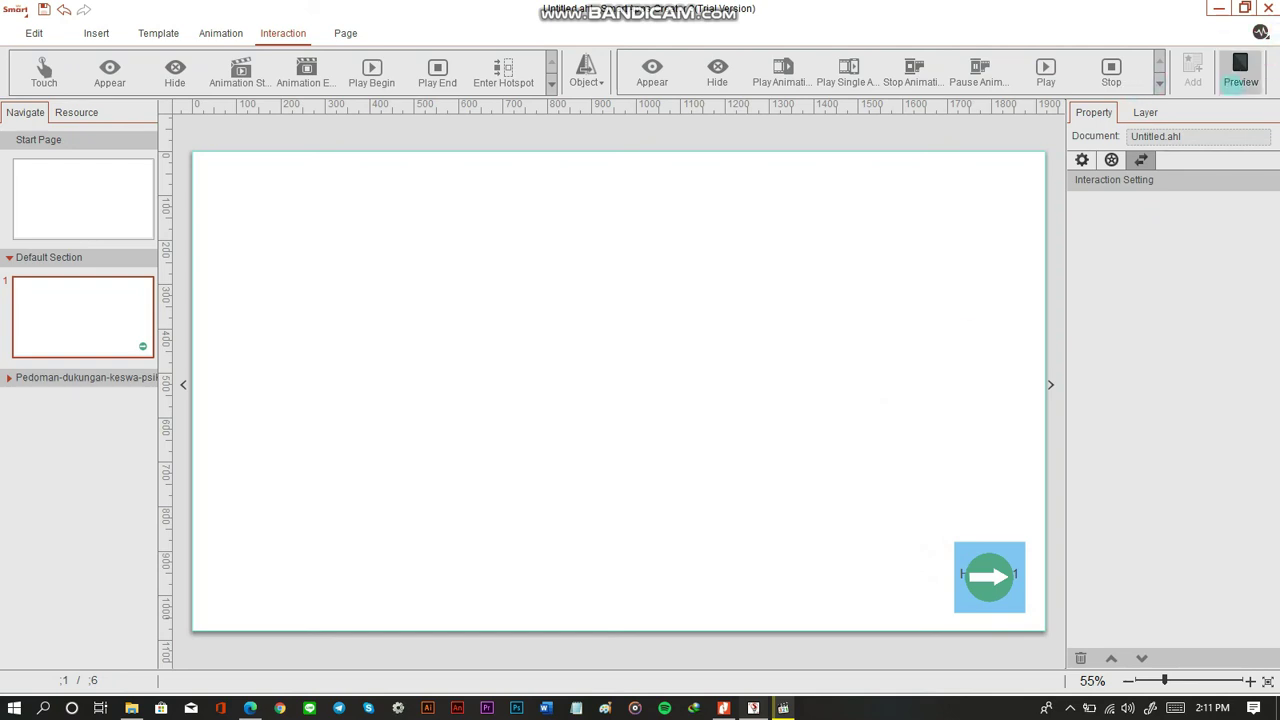
pyautogui.click(1240, 70)
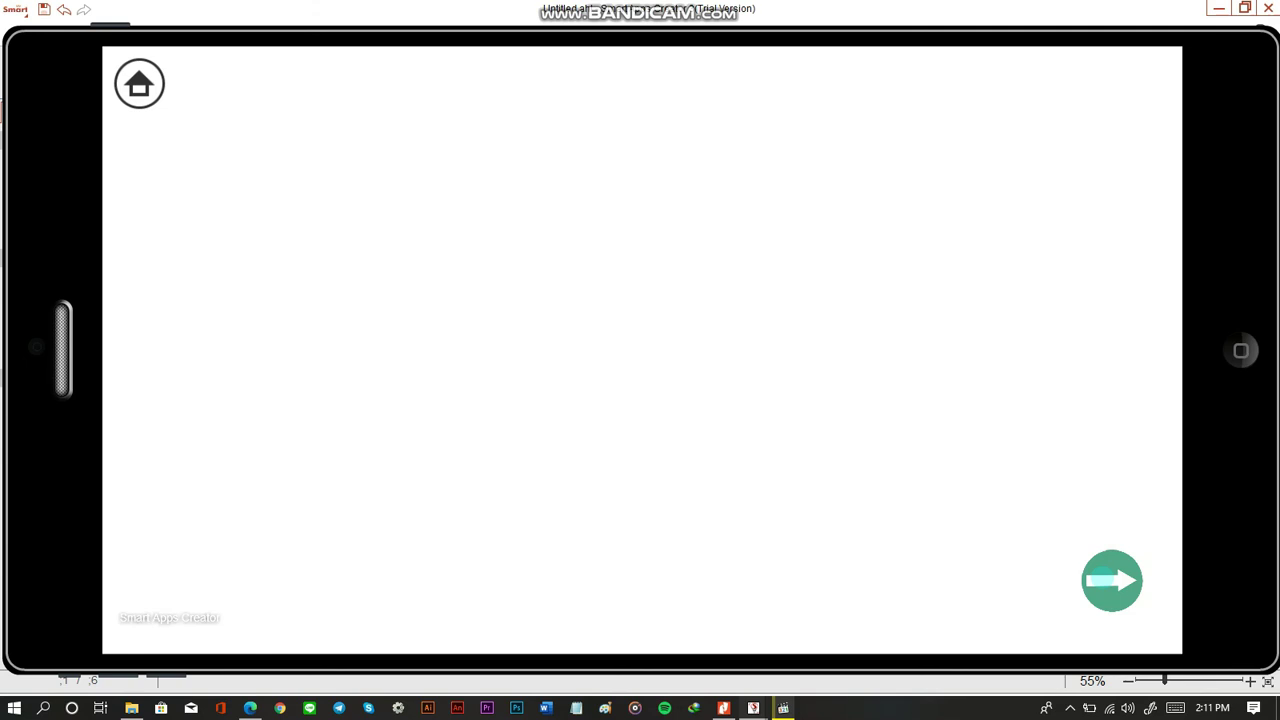
pyautogui.click(1241, 345)
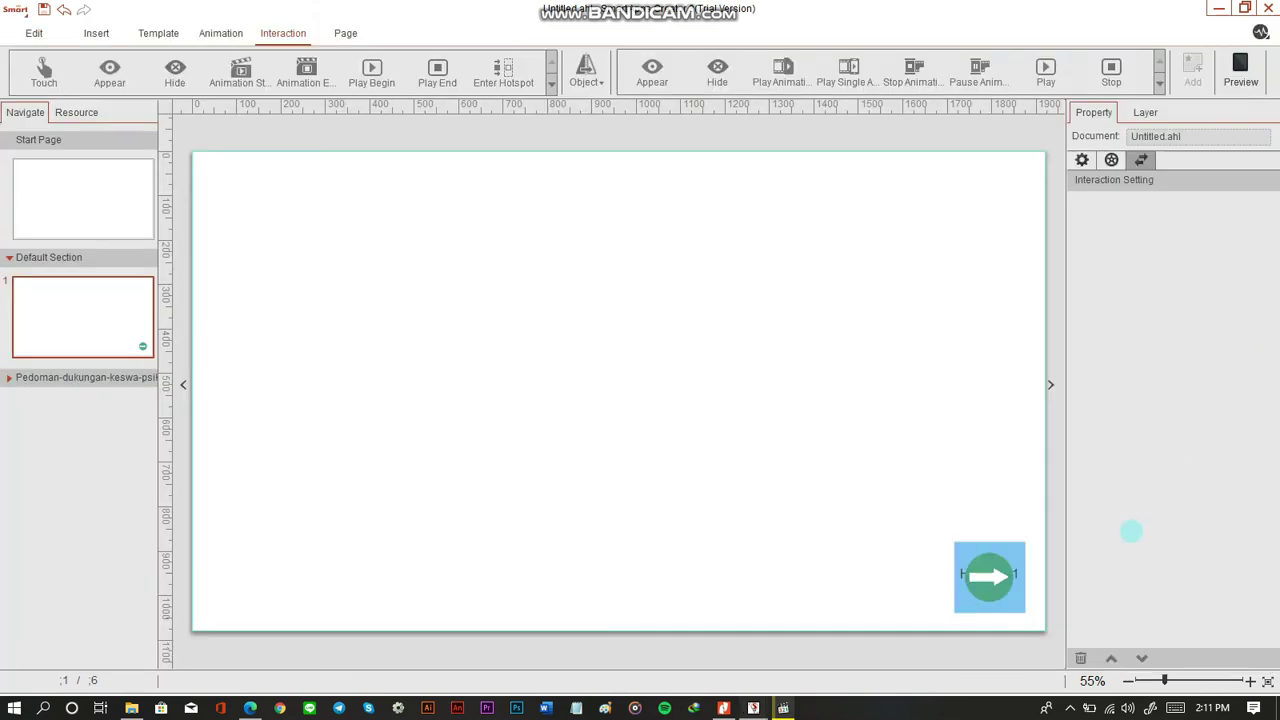
# Step: Bring the Hot Spot1 hotspot forward so it lies over the arrow icon, and align it with the icon
pyautogui.click(989, 576)
pyautogui.click(956, 552)
pyautogui.rightClick(956, 552)
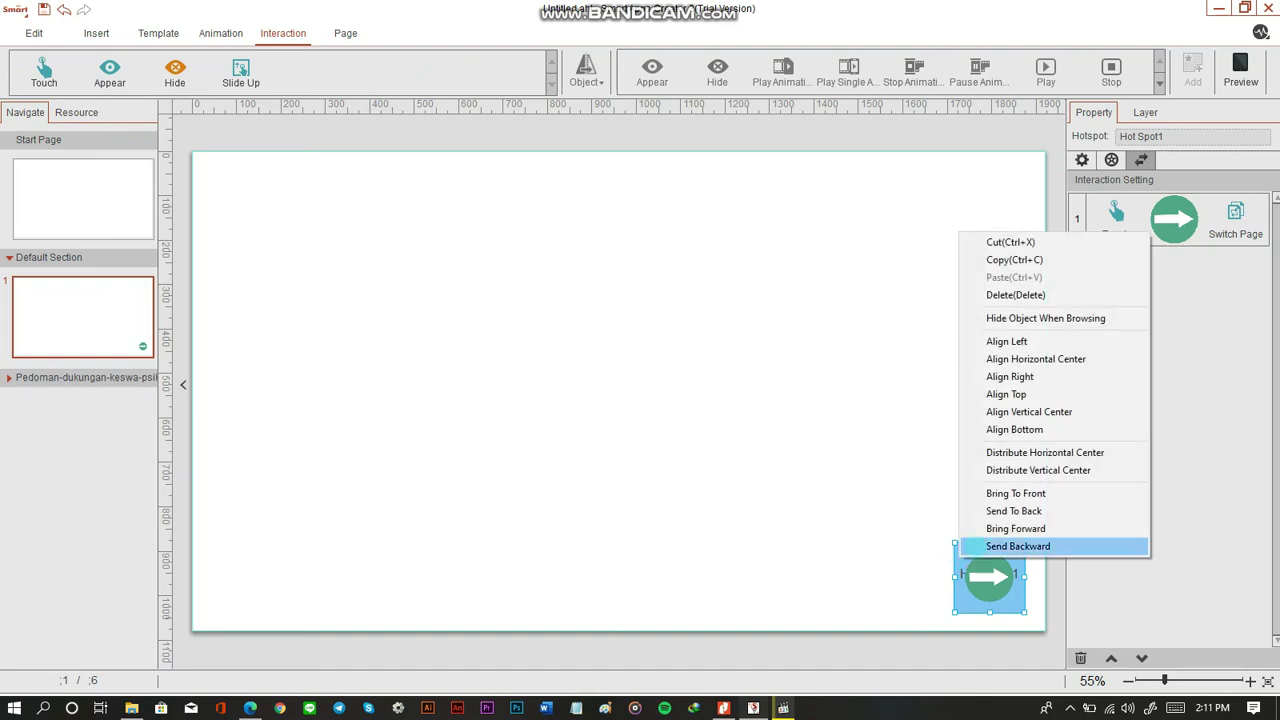
pyautogui.click(990, 528)
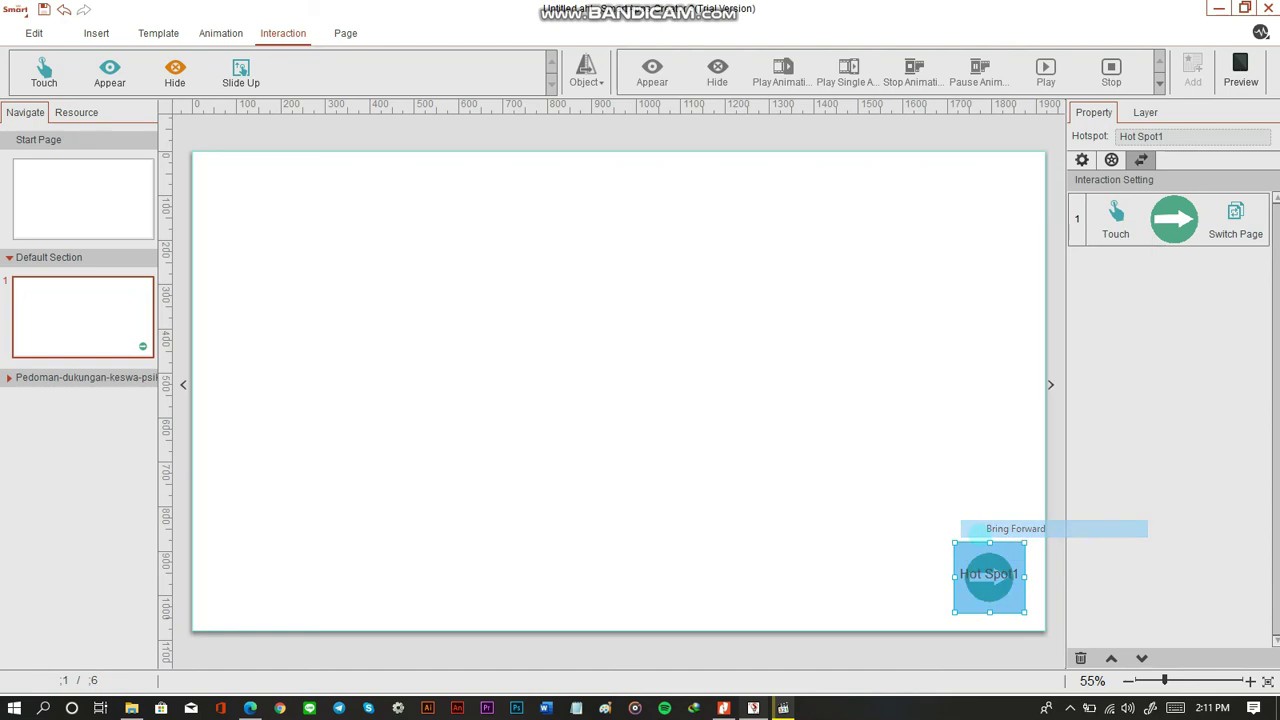
pyautogui.moveTo(989, 577)
pyautogui.mouseDown()
pyautogui.moveTo(987, 506)
pyautogui.moveTo(990, 576)
pyautogui.mouseUp()
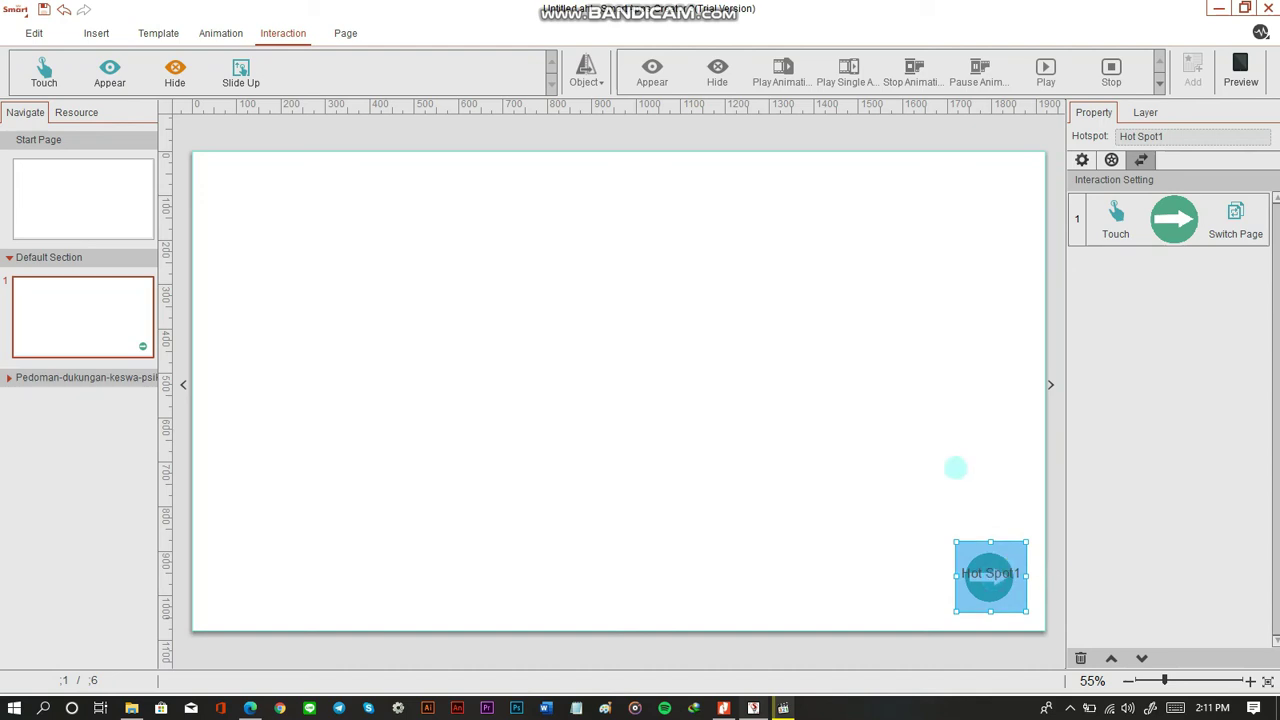
pyautogui.click(935, 478)
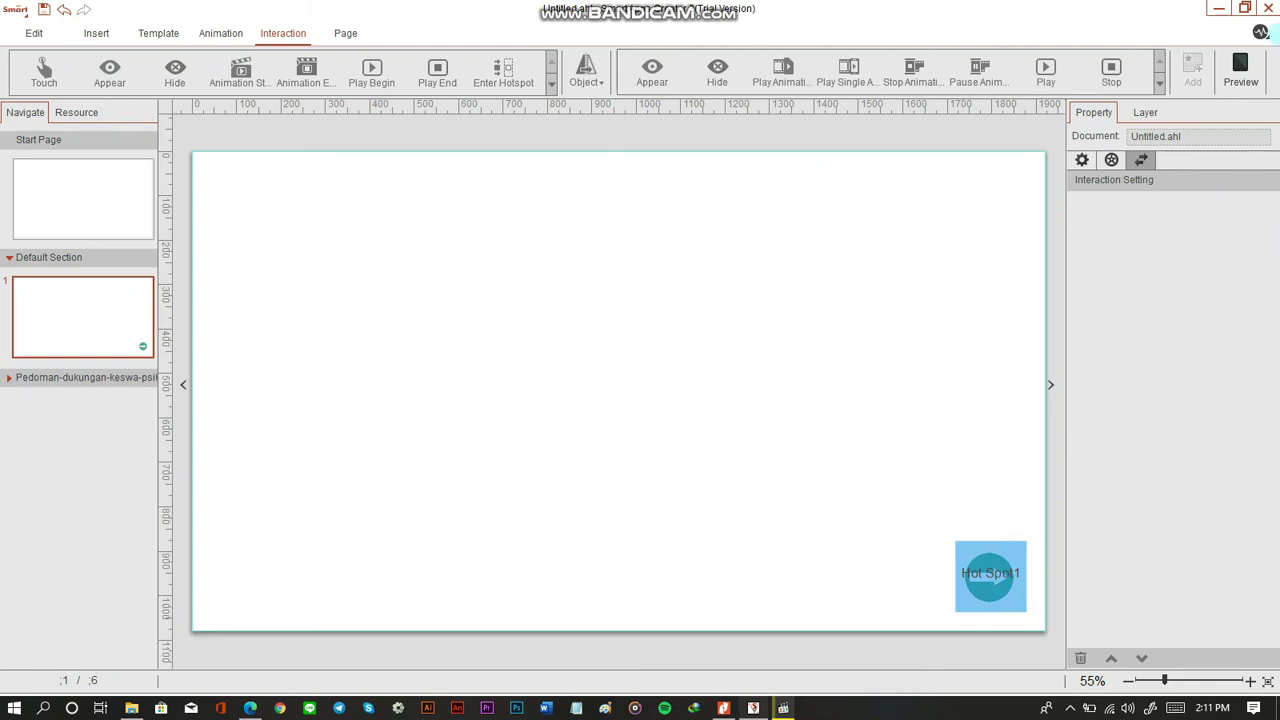
# Step: Preview page 1, test the arrow's page switch in the phone simulator, and close the preview
pyautogui.click(1240, 82)
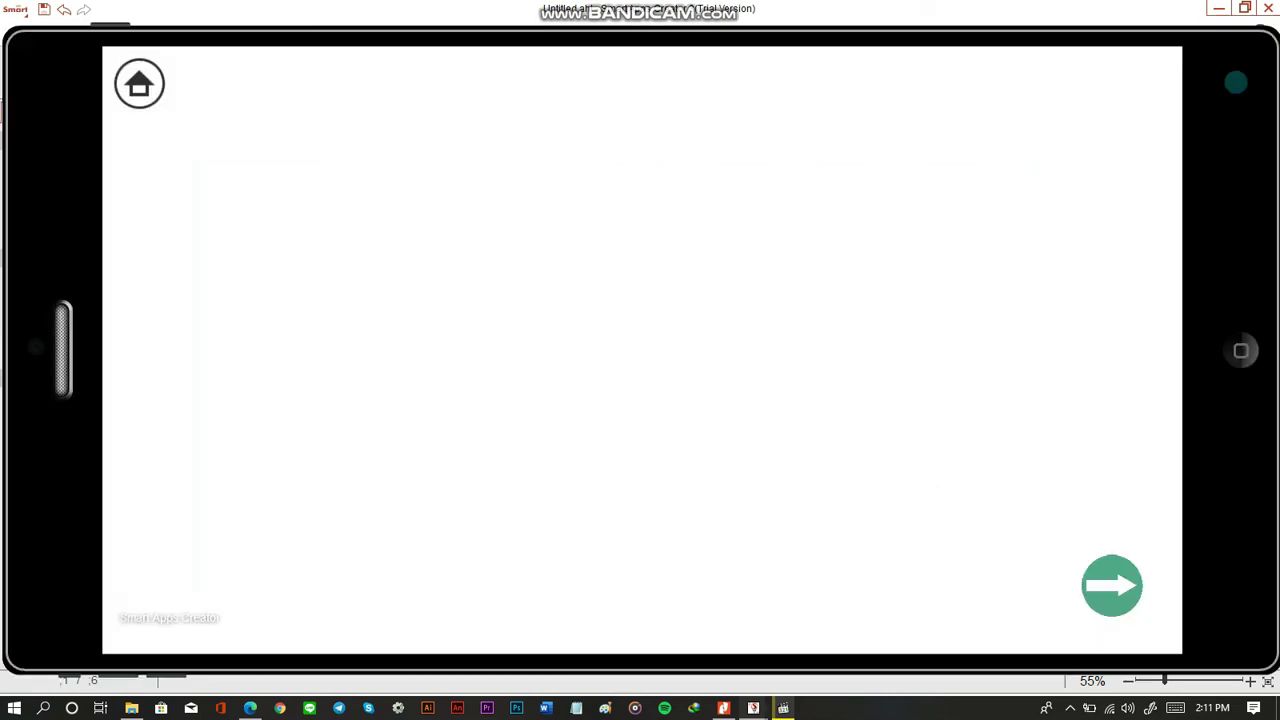
pyautogui.click(1110, 589)
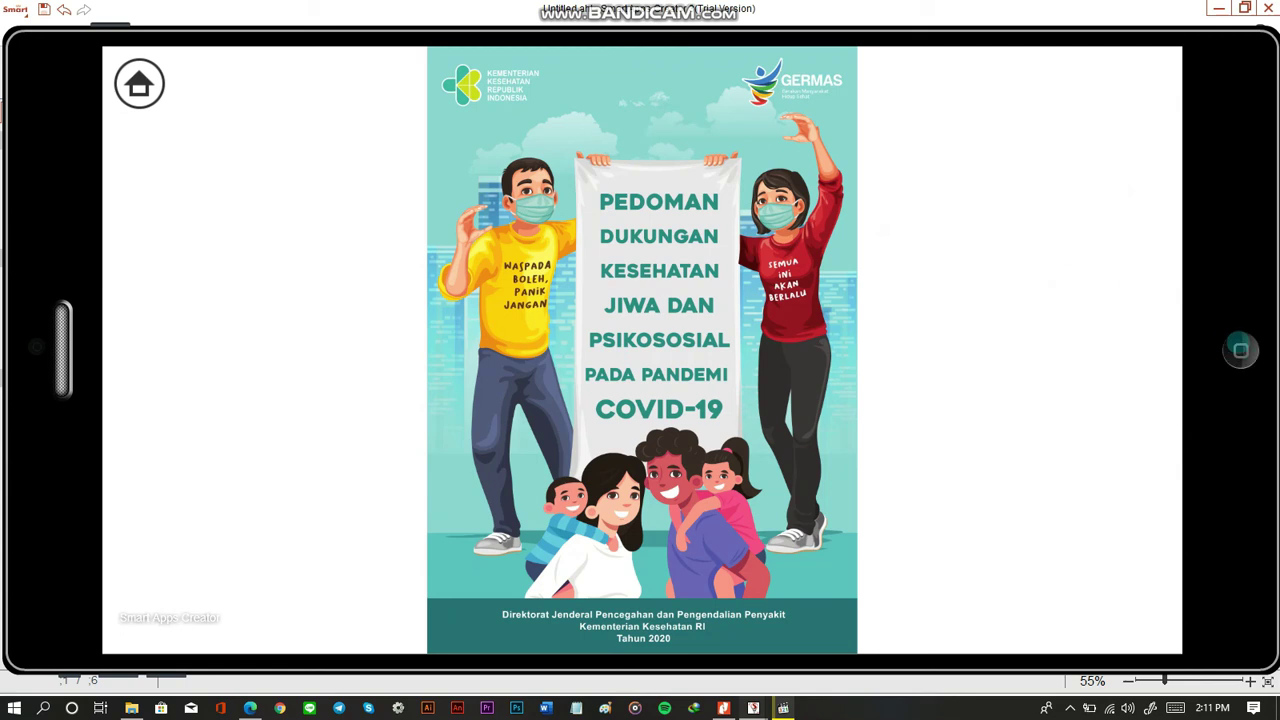
pyautogui.click(1240, 349)
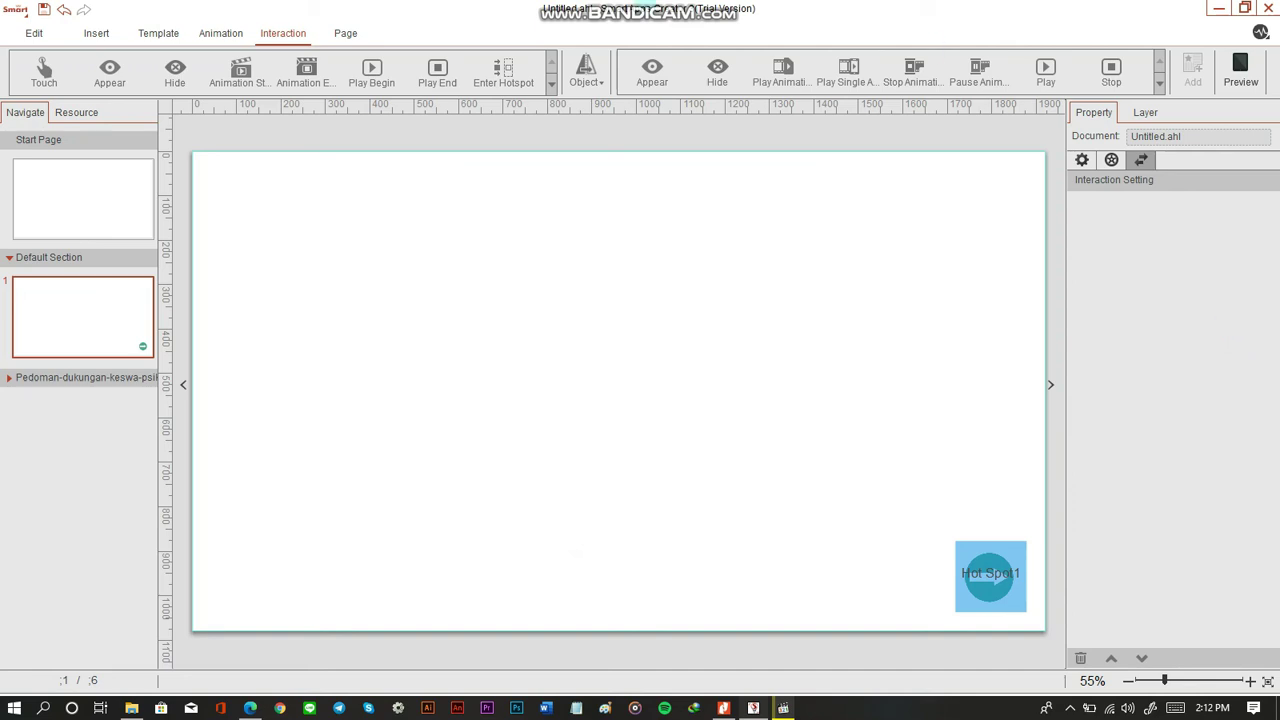
# Step: Insert a slide on page 1 using the images 1051 and 16603
pyautogui.click(96, 33)
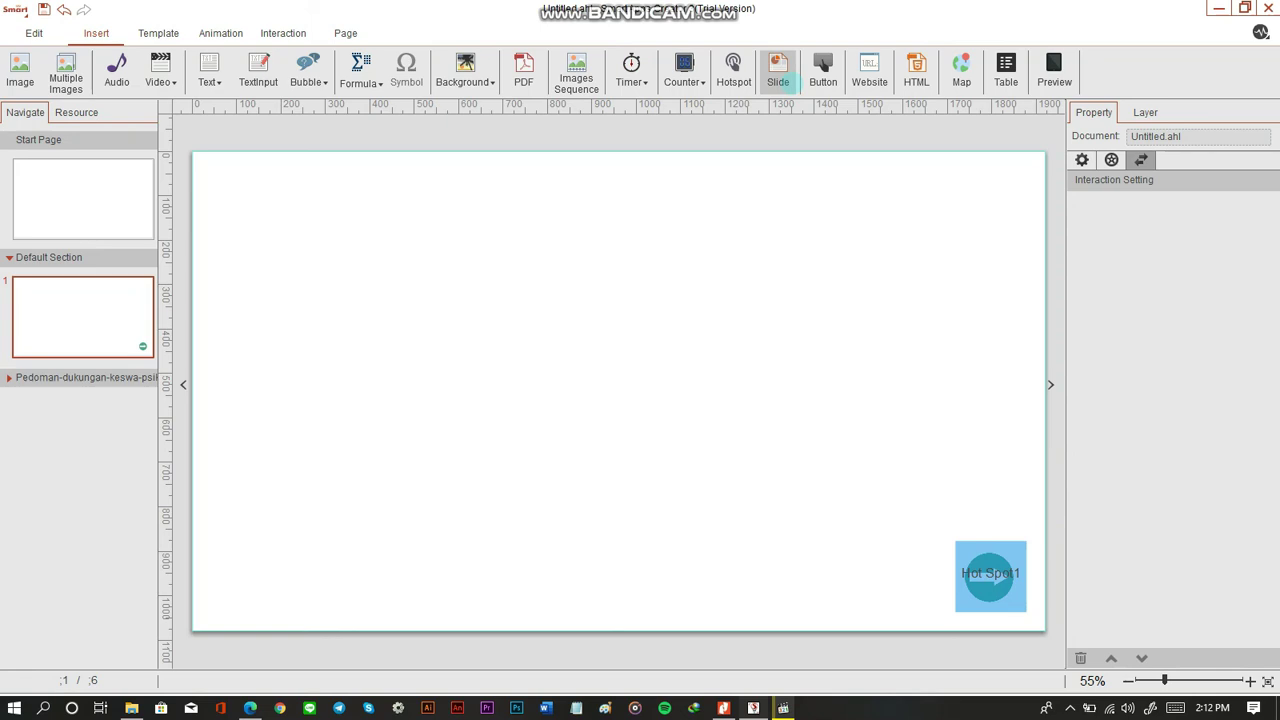
pyautogui.click(781, 75)
pyautogui.click(625, 207)
pyautogui.click(839, 243)
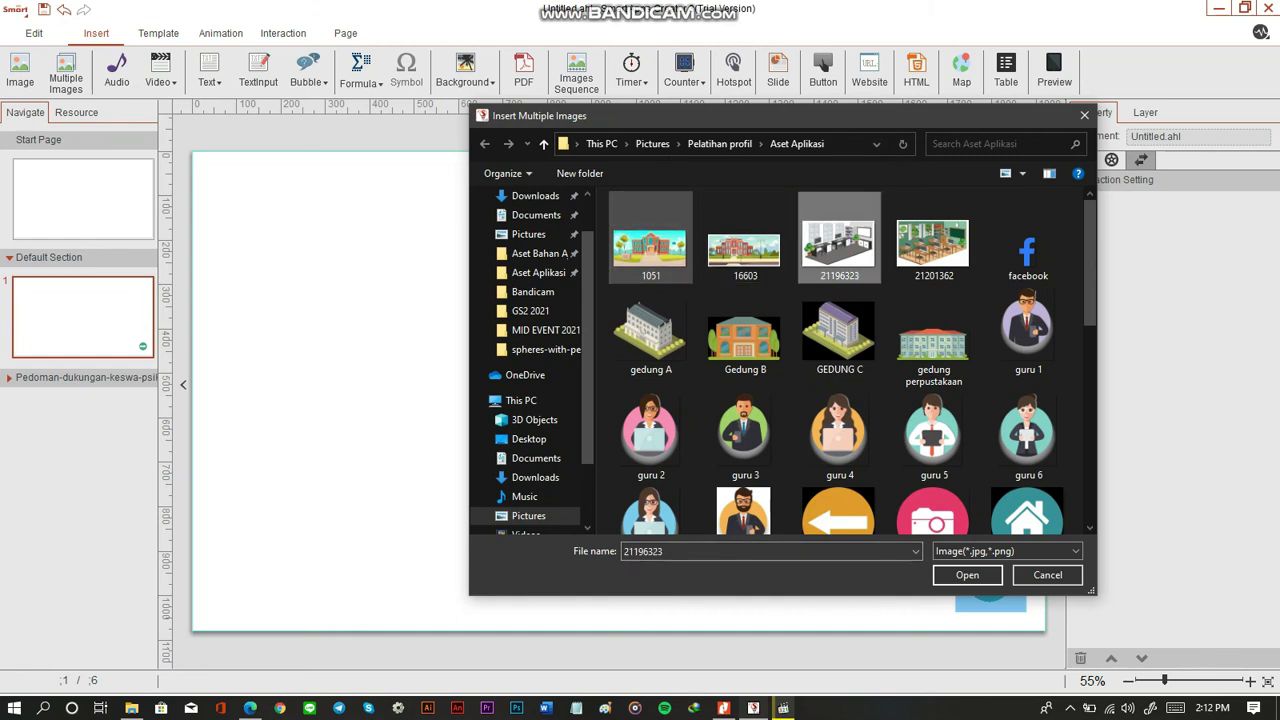
pyautogui.click(650, 245)
pyautogui.keyDown('ctrl'); pyautogui.click(745, 245); pyautogui.keyUp('ctrl')
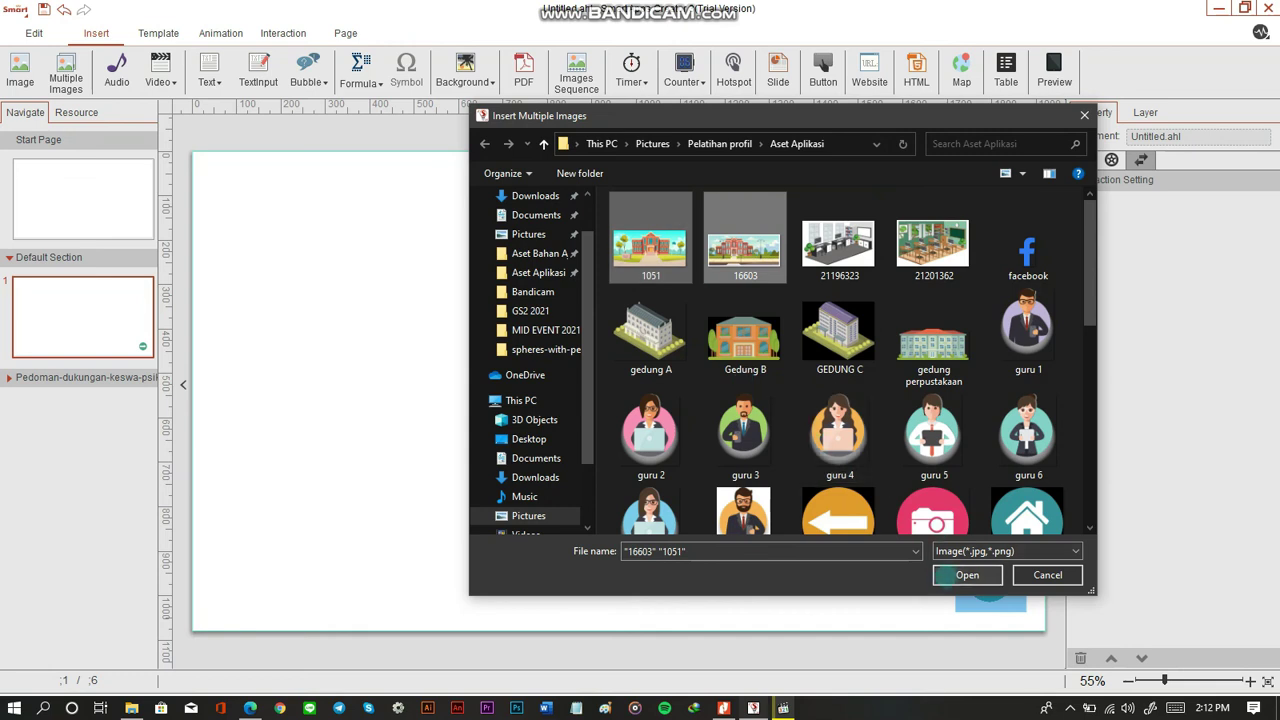
pyautogui.click(952, 575)
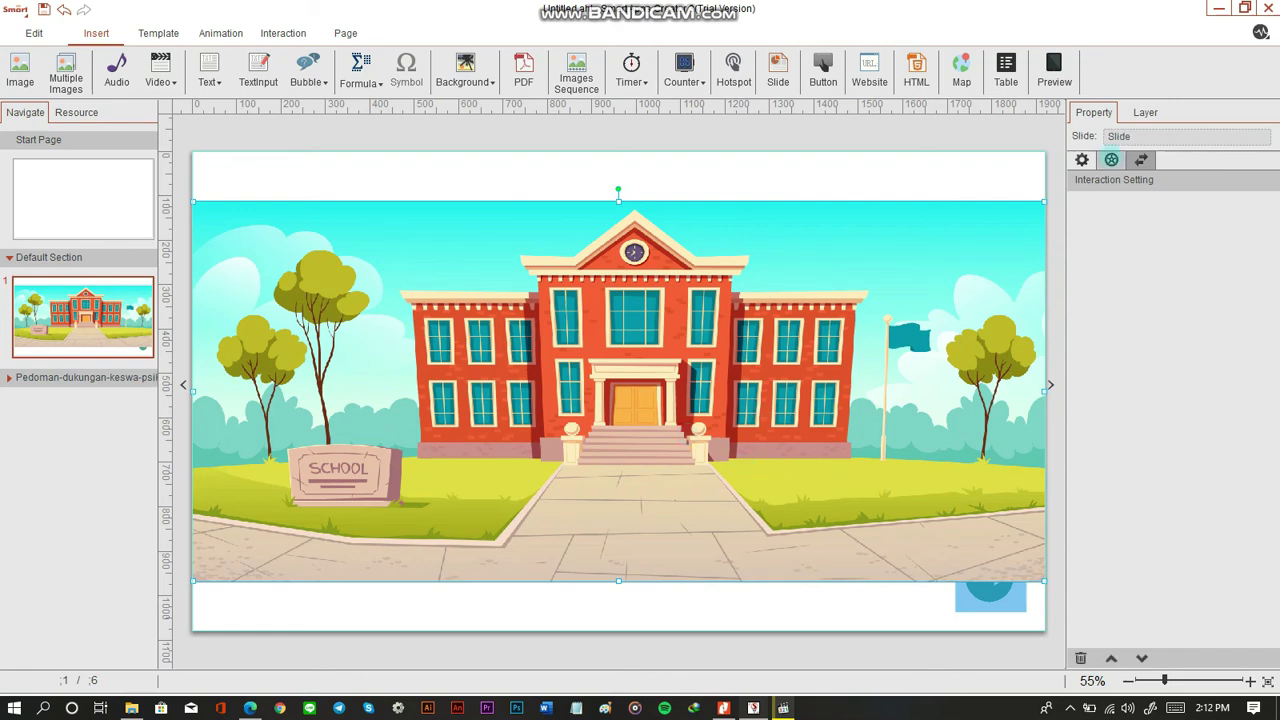
# Step: Show the slide's settings, preview the slide in the phone simulator, and close the preview
pyautogui.click(1082, 160)
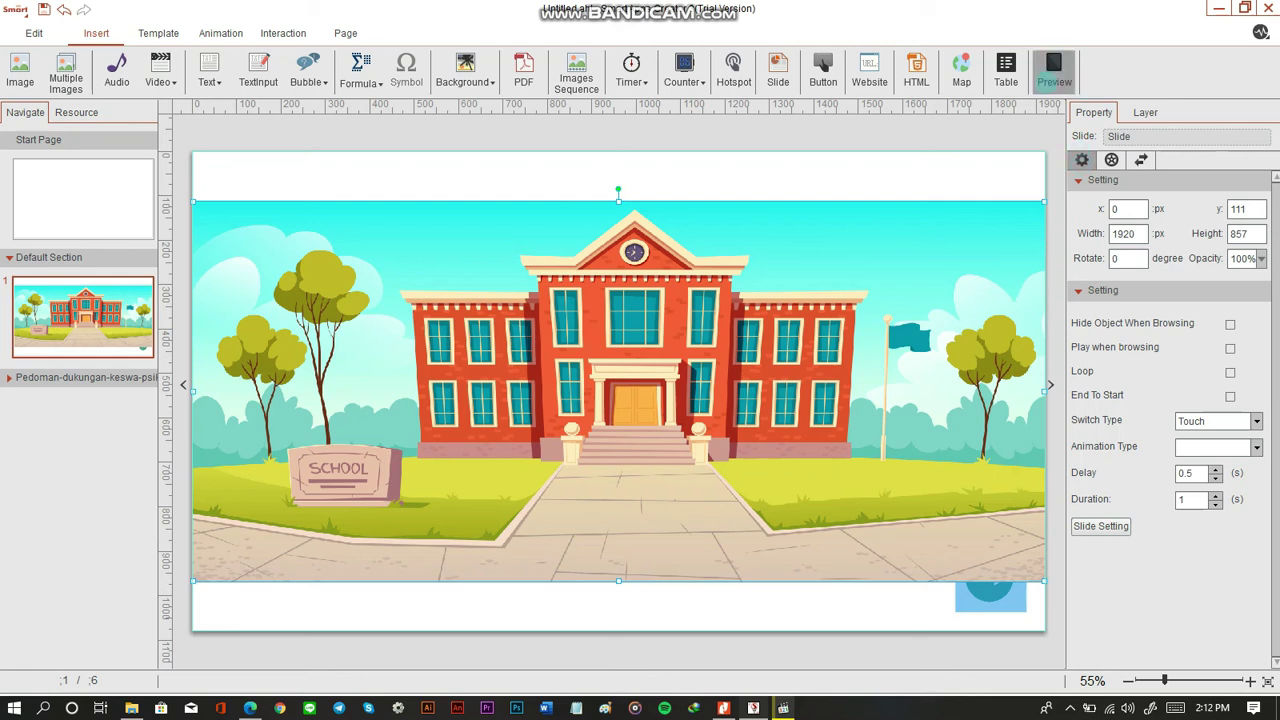
pyautogui.click(1054, 72)
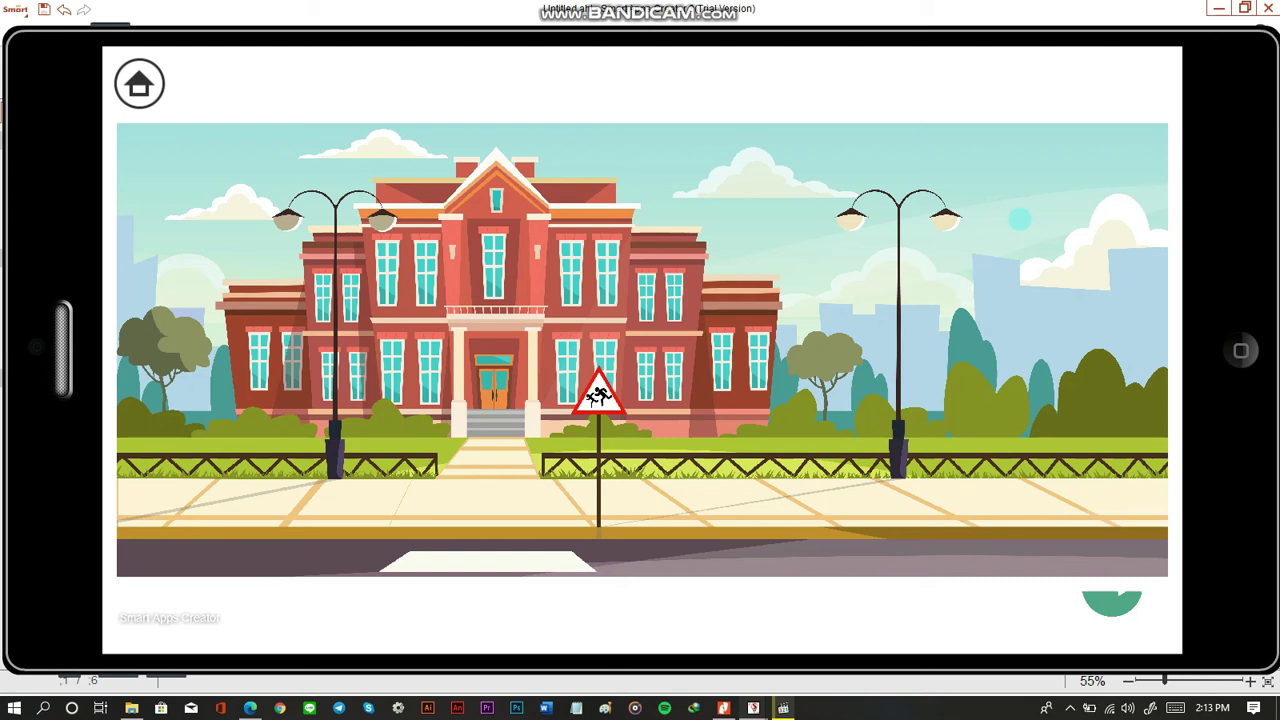
pyautogui.click(1241, 350)
# Step: Add a blank page below page 1 and delete it again
pyautogui.rightClick(101, 327)
pyautogui.click(101, 389)
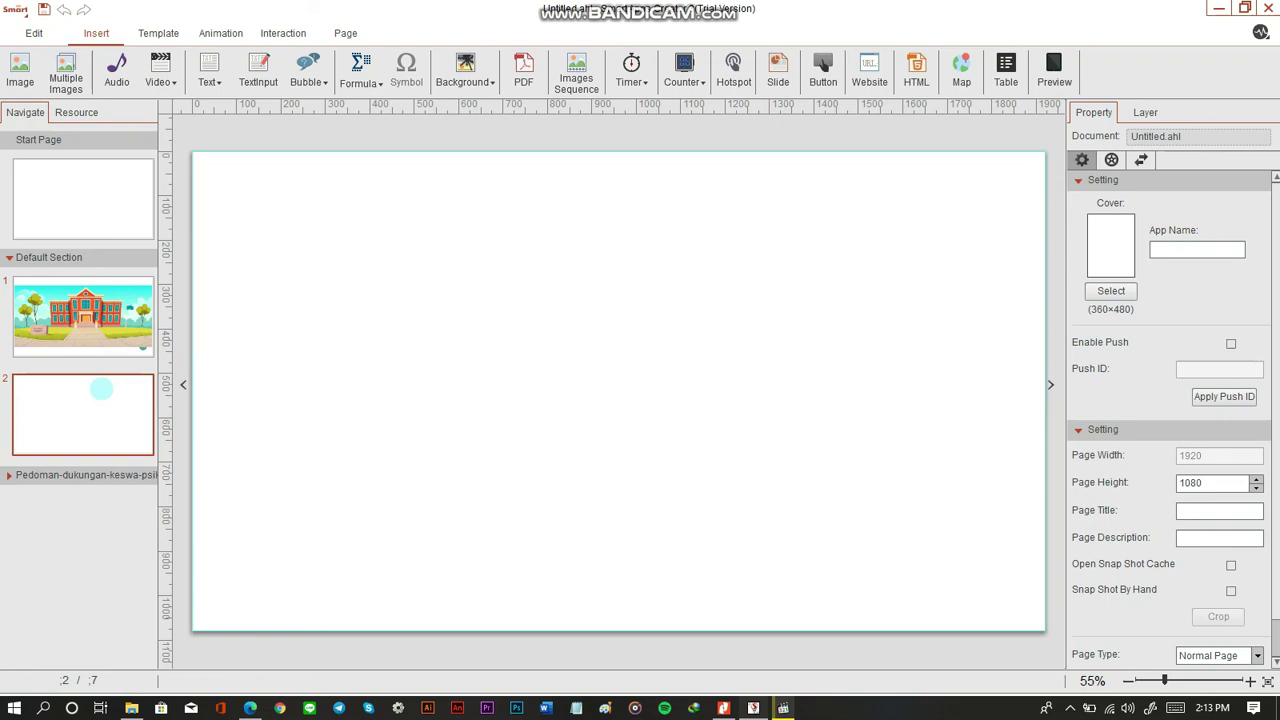
pyautogui.press('Delete')
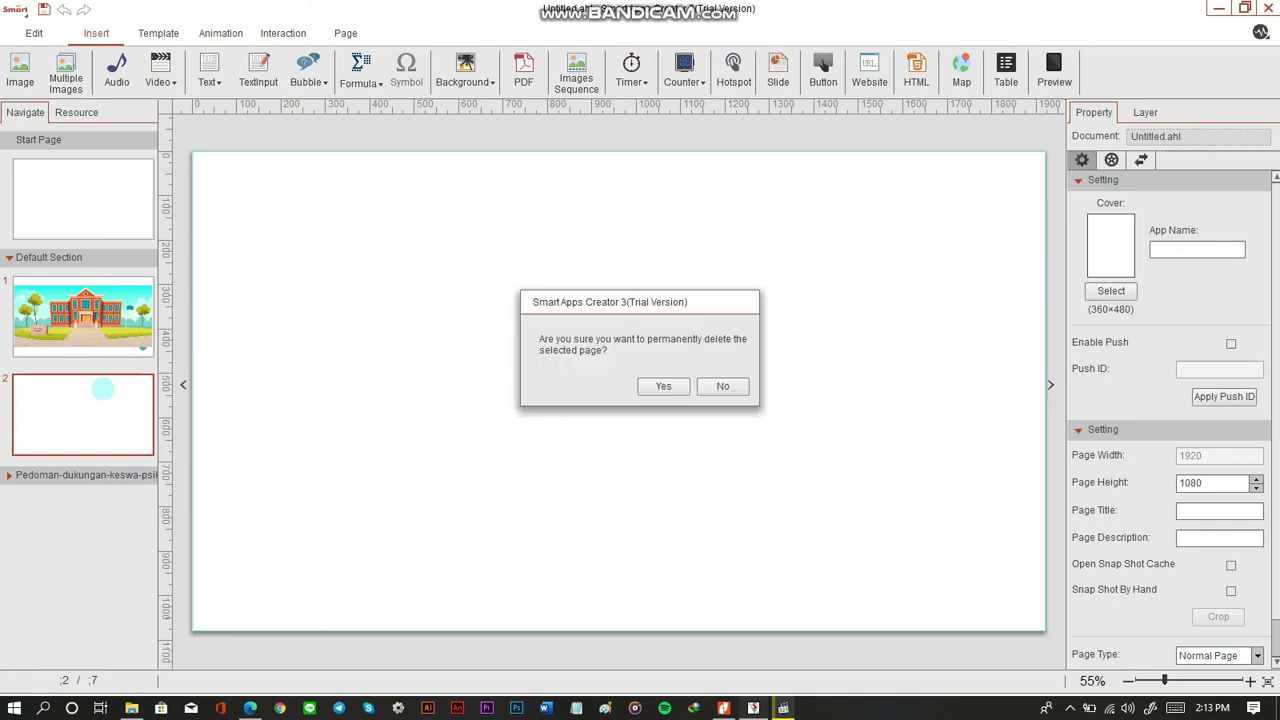
pyautogui.click(663, 383)
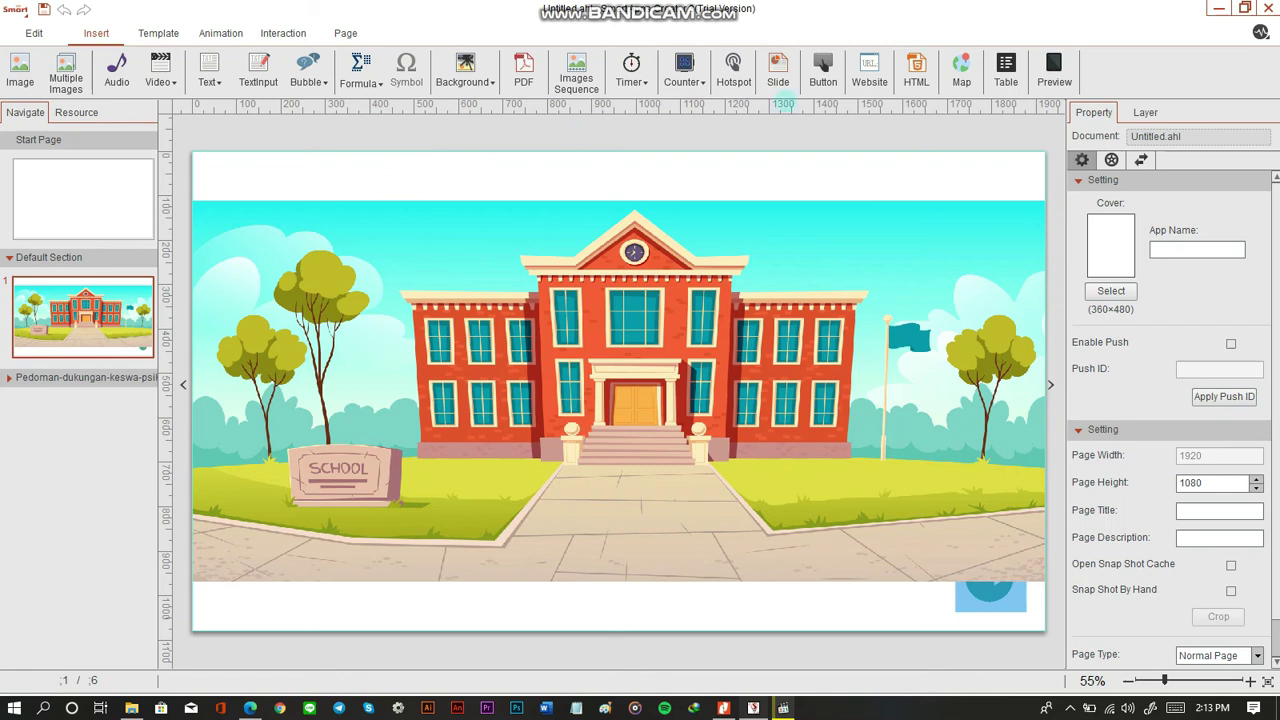
# Step: Delete the school image slide from page 1
pyautogui.click(760, 240)
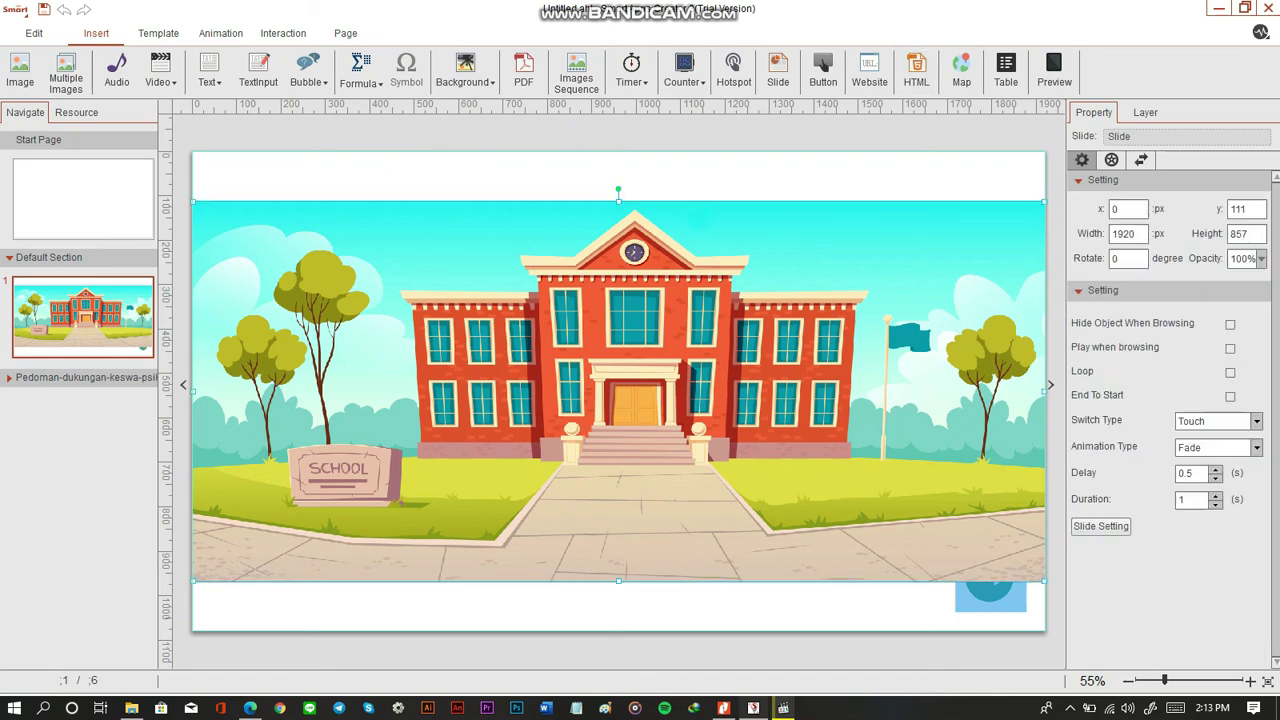
pyautogui.press('Delete')
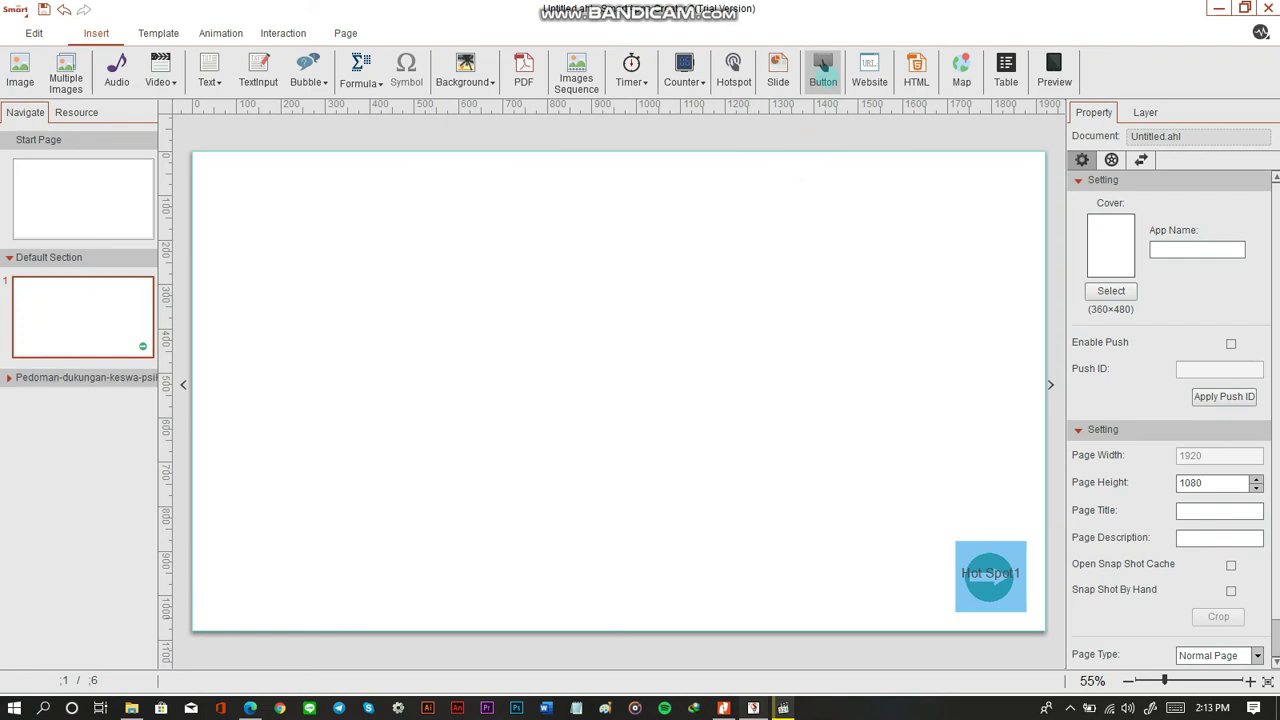
# Step: Insert a button on page 1 using the image guru 1
pyautogui.click(823, 70)
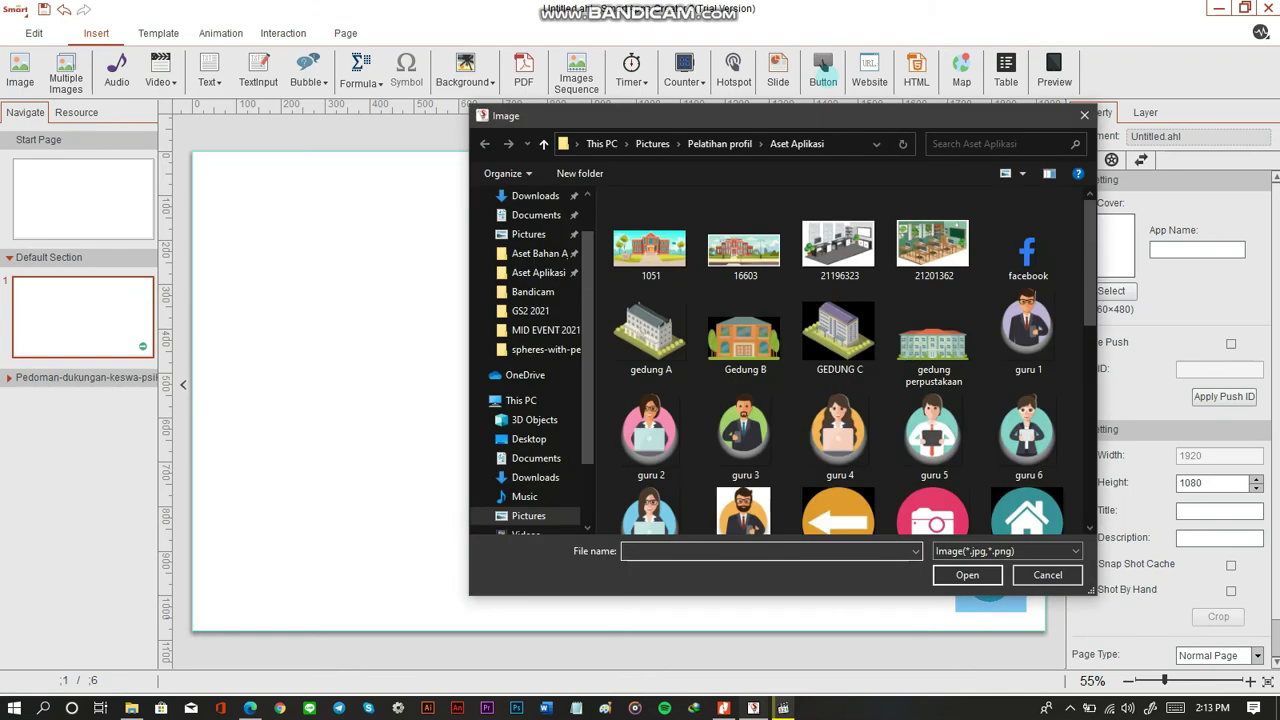
pyautogui.click(650, 435)
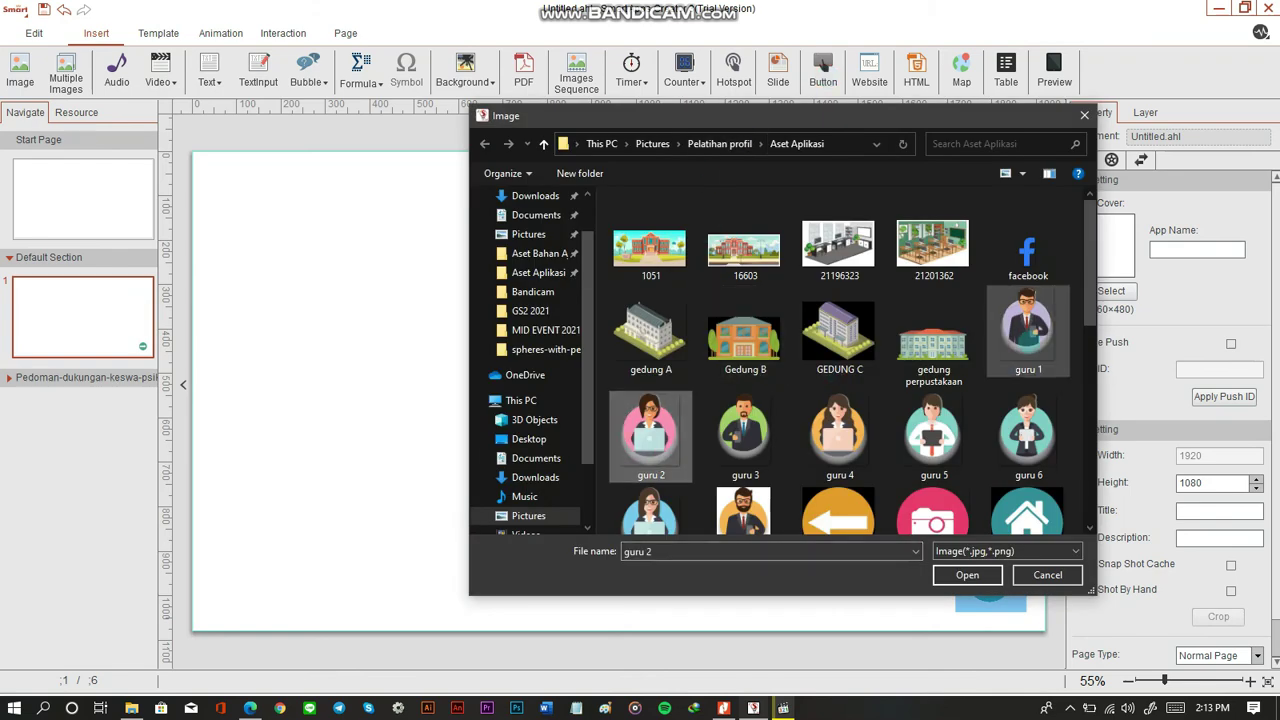
pyautogui.click(1025, 332)
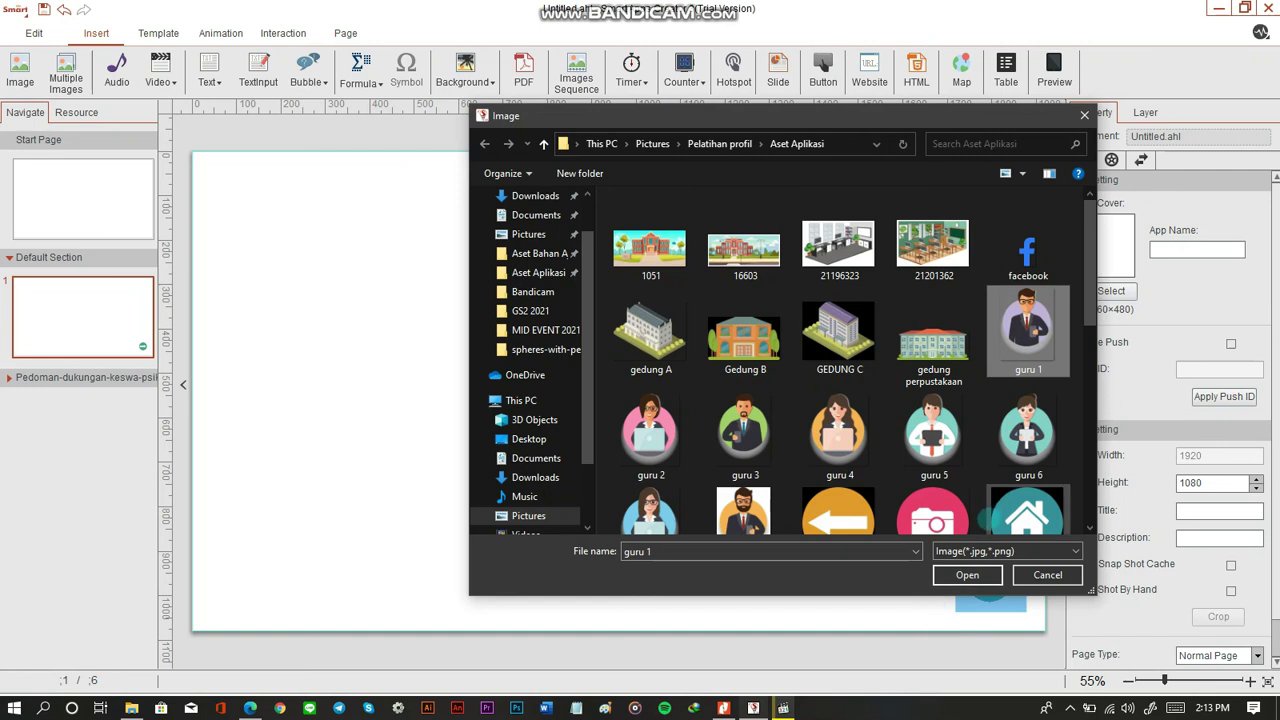
pyautogui.click(985, 576)
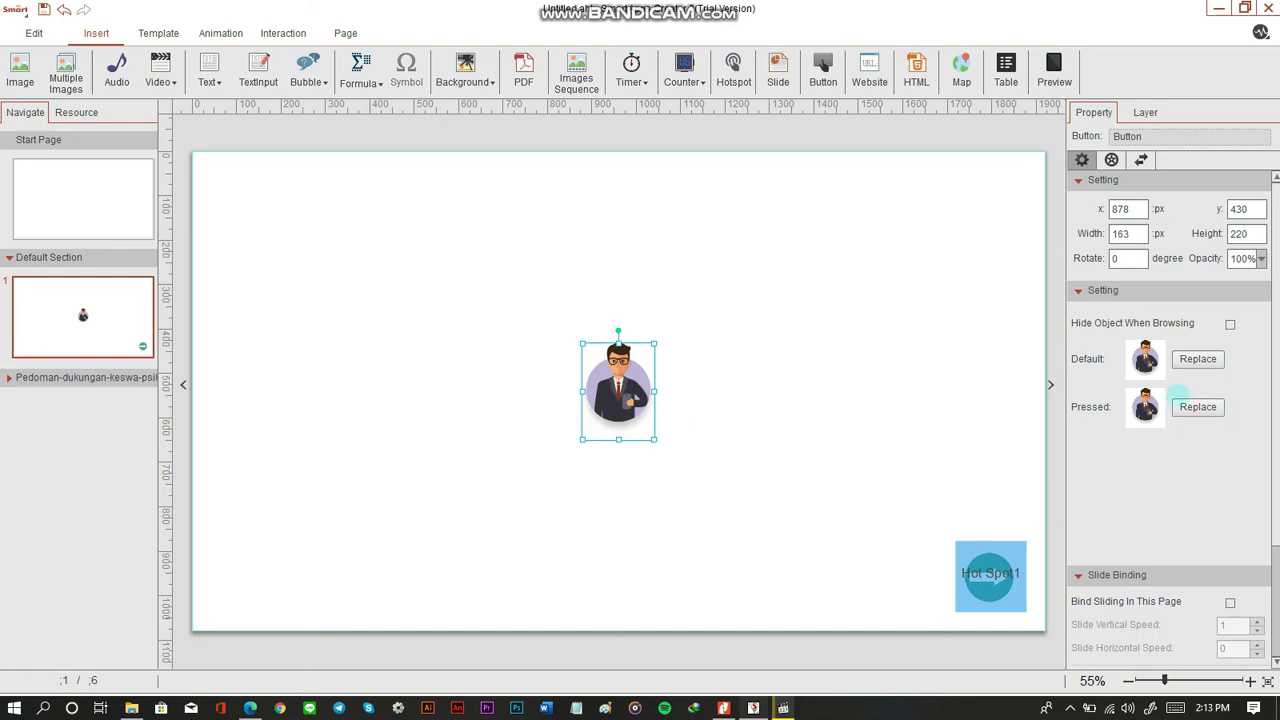
# Step: Replace the button's pressed-state image with guru 2
pyautogui.click(1190, 408)
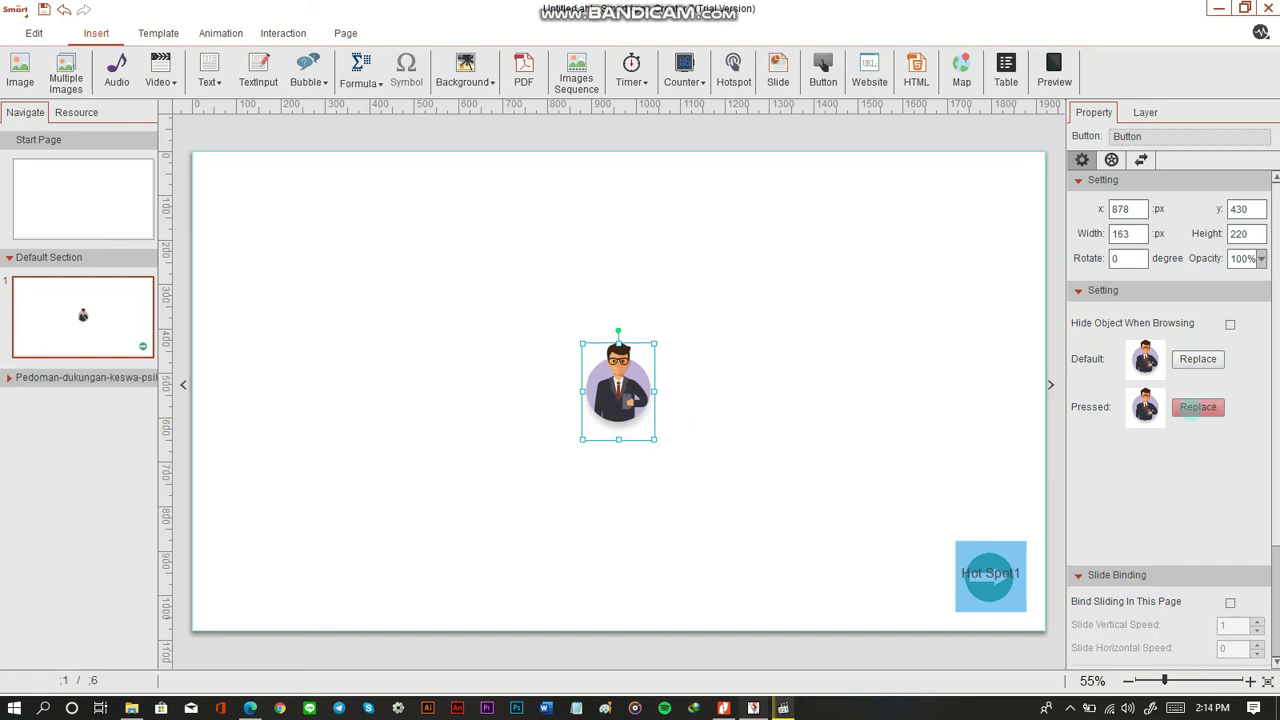
pyautogui.click(1198, 407)
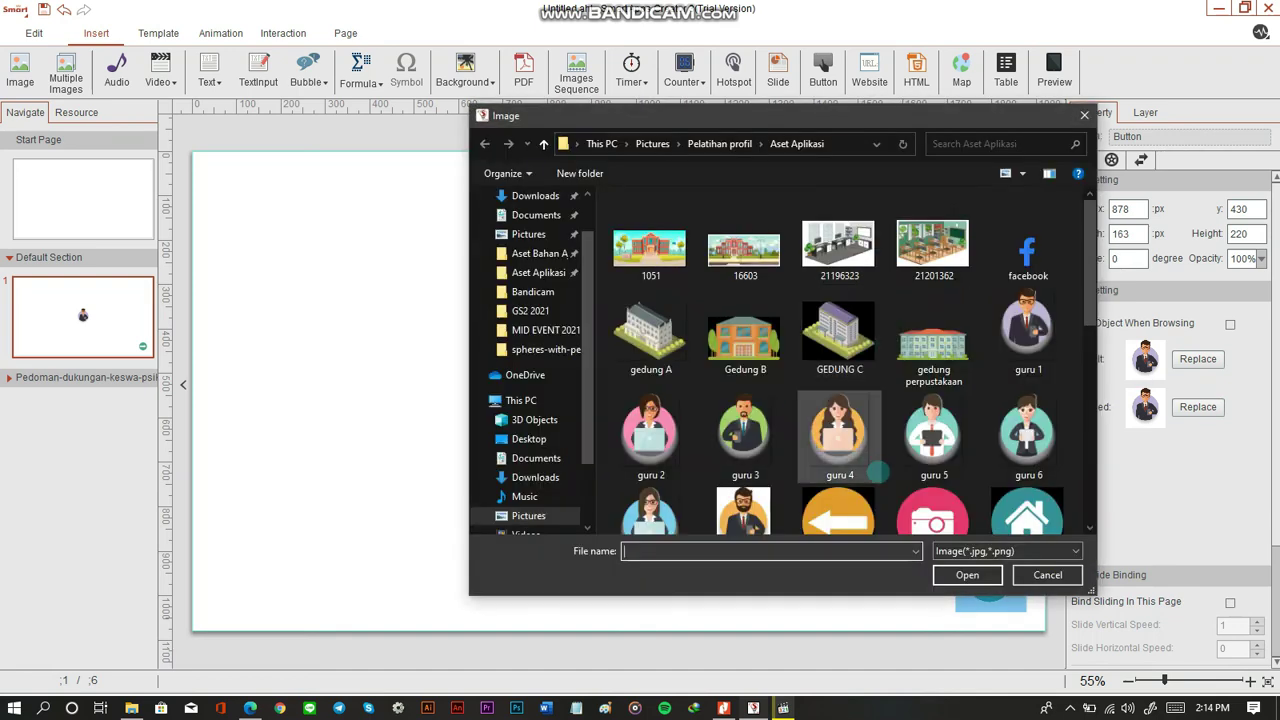
pyautogui.click(650, 430)
pyautogui.press('Return')
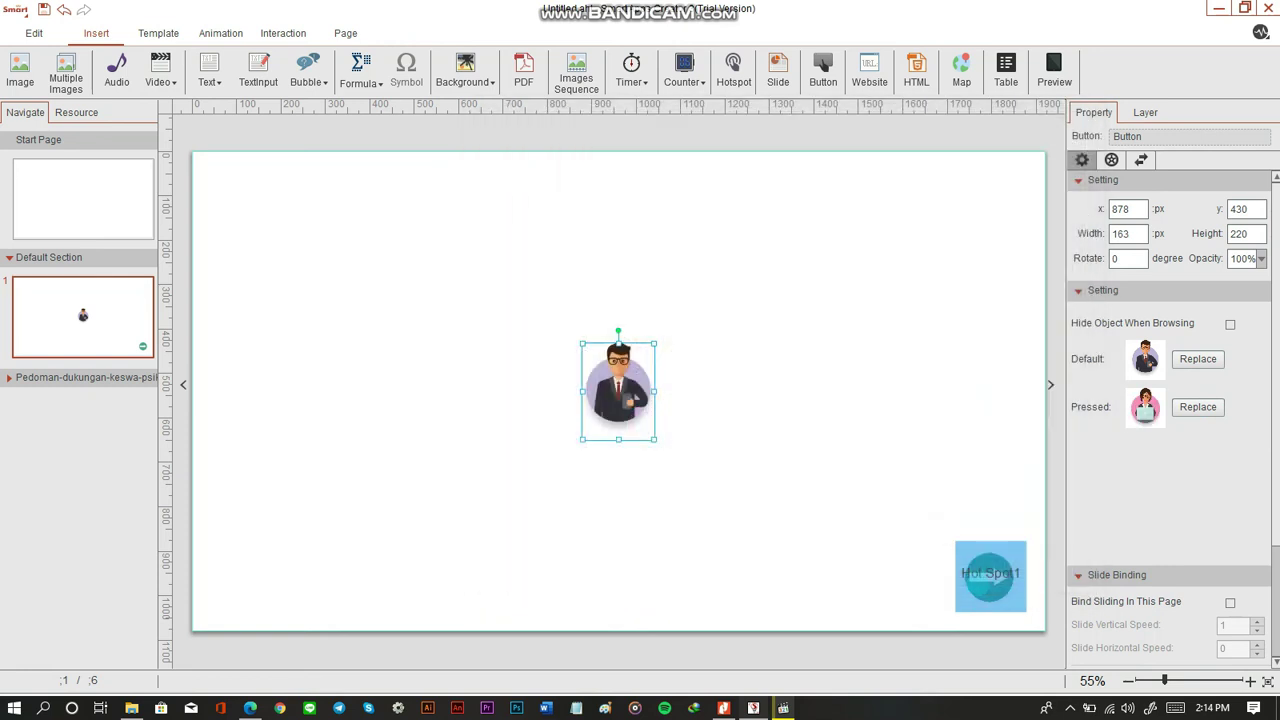
# Step: Test the button's pressed image in the phone simulator, and delete the button from page 1
pyautogui.click(1050, 72)
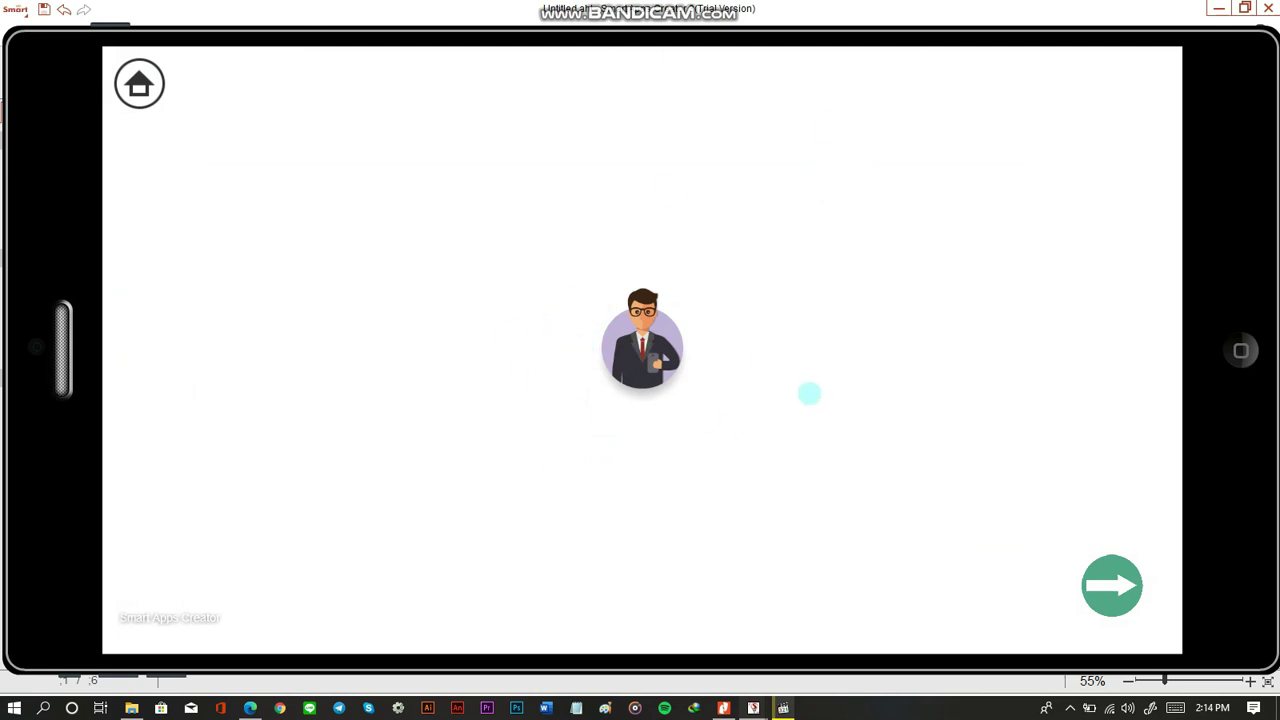
pyautogui.click(655, 343)
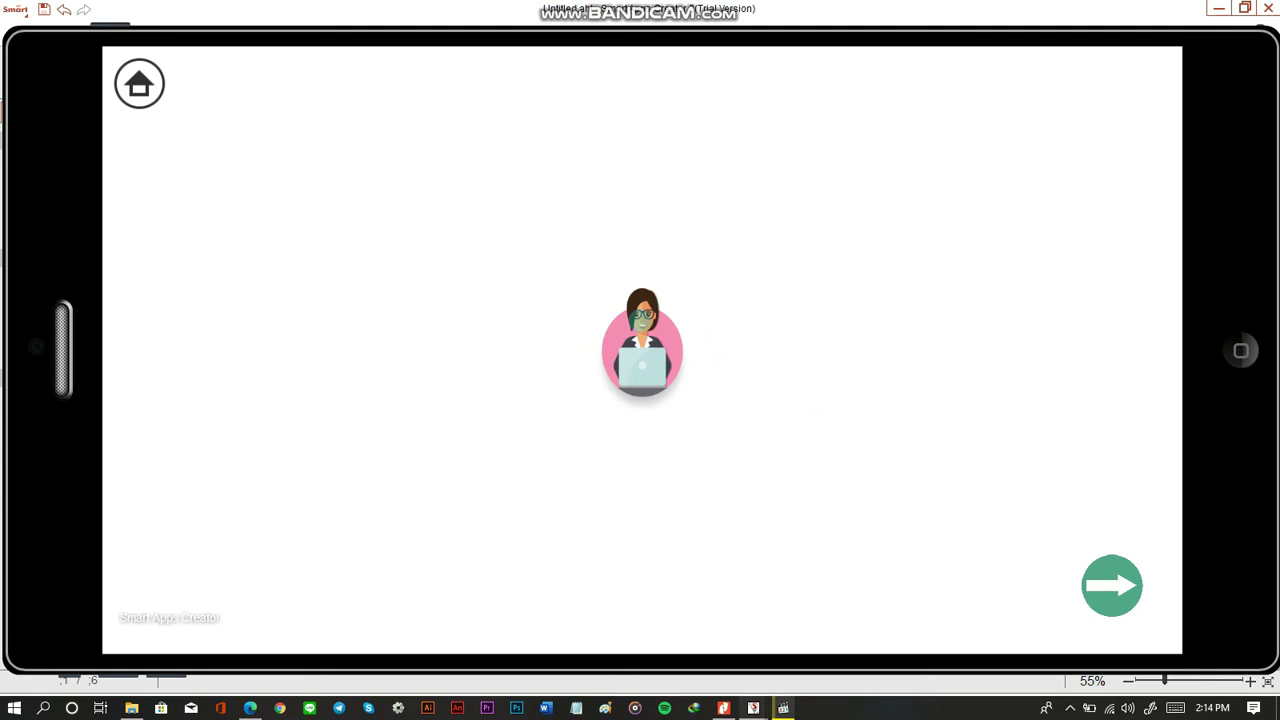
pyautogui.click(710, 345)
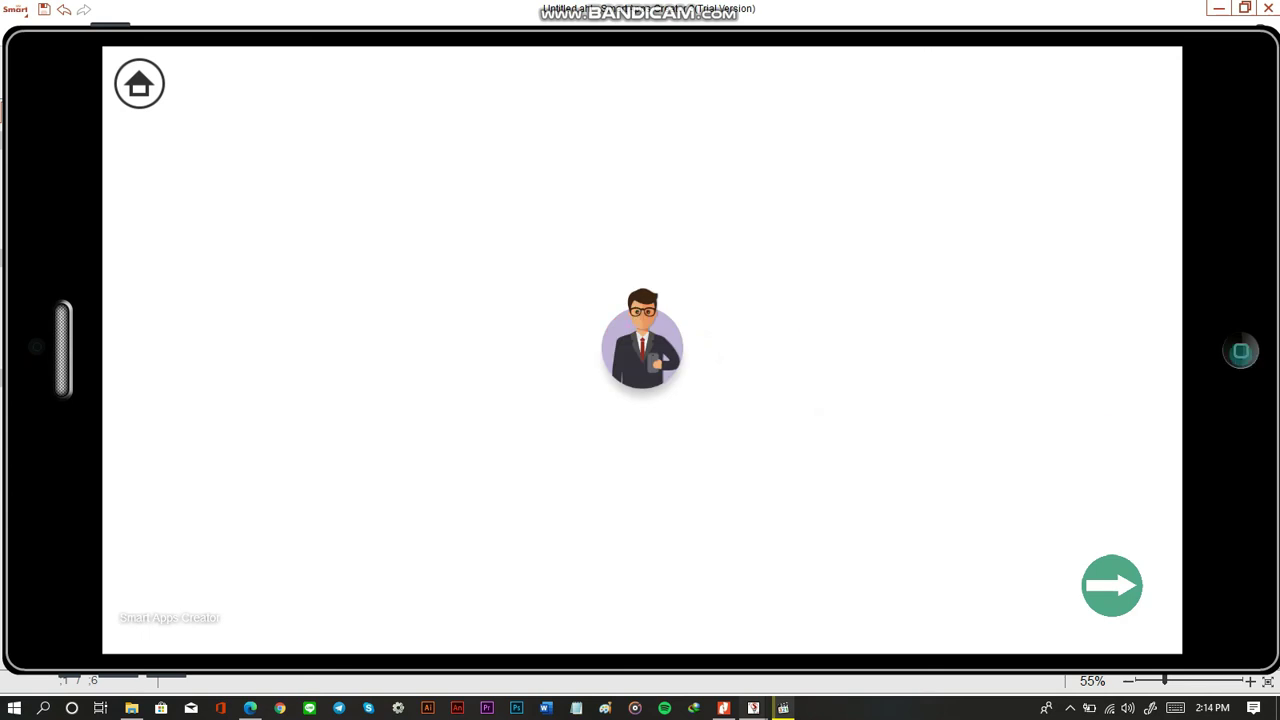
pyautogui.click(1241, 350)
pyautogui.click(620, 378)
pyautogui.press('Delete')
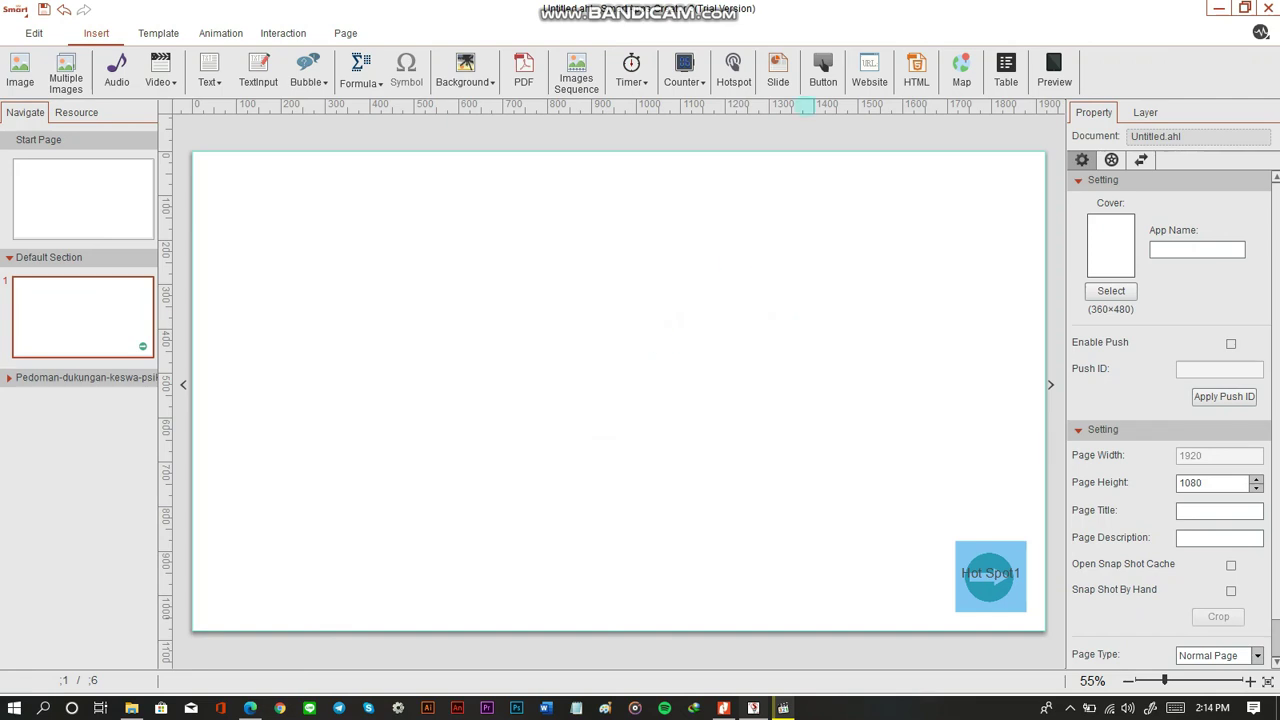
# Step: Insert a website object on page 1 and set its URL to school.com
pyautogui.click(869, 70)
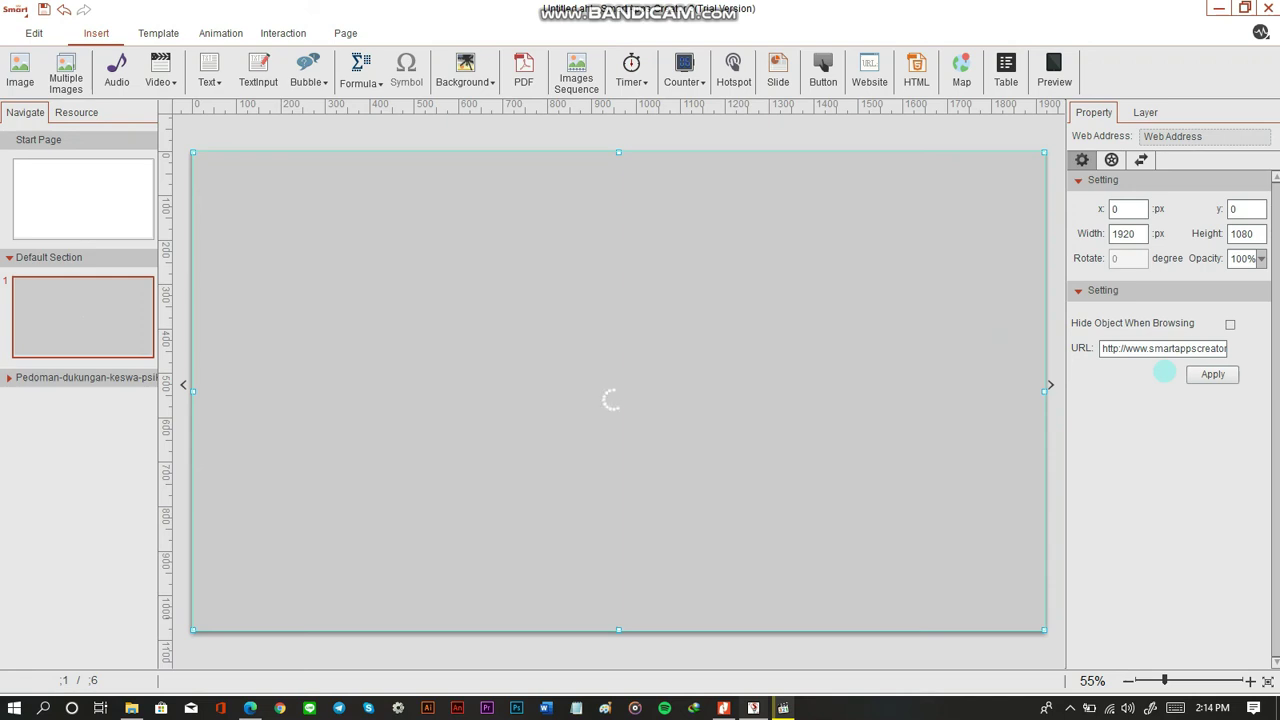
pyautogui.click(1156, 349)
pyautogui.hotkey('ctrl', 'a')
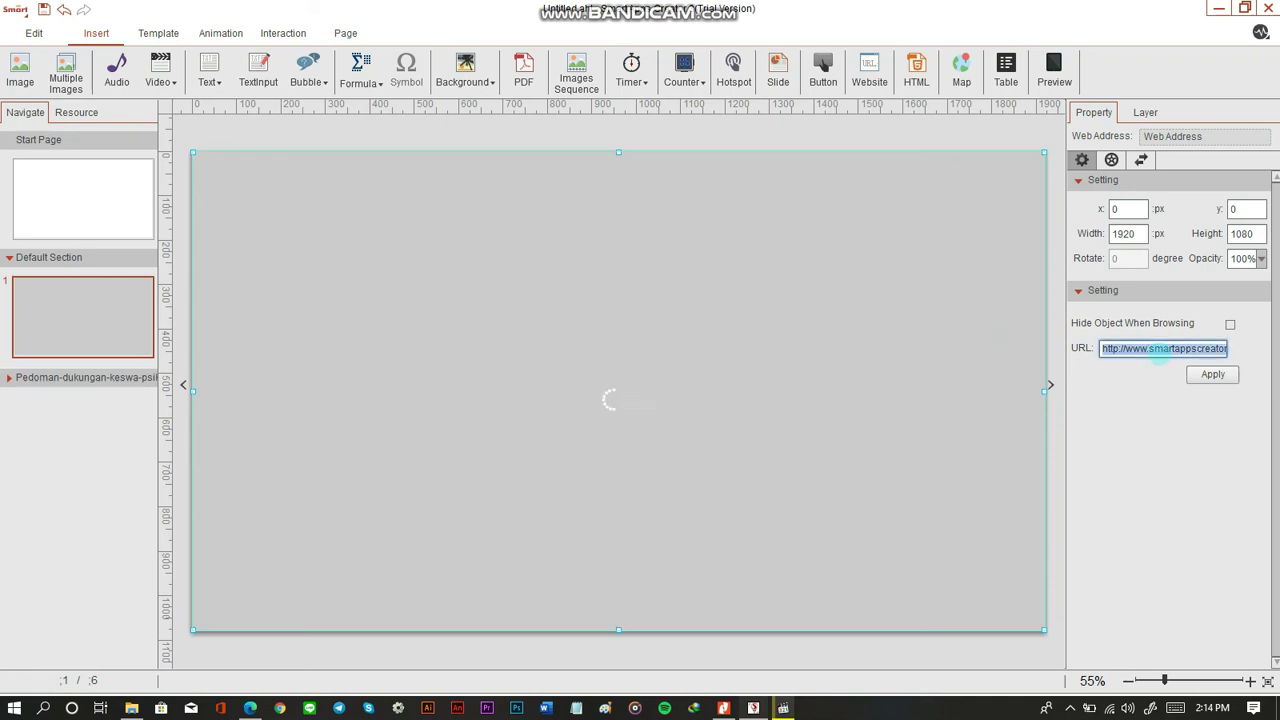
pyautogui.press('BackSpace')
pyautogui.write('school')
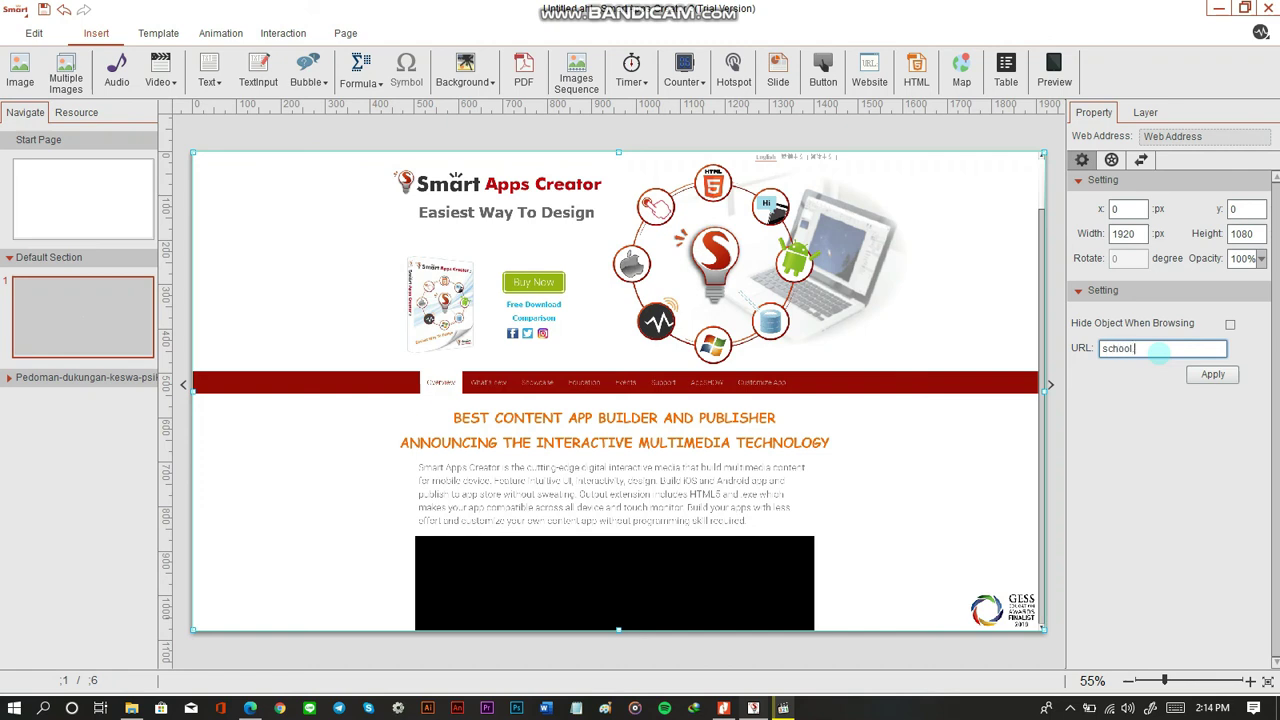
pyautogui.write('.com')
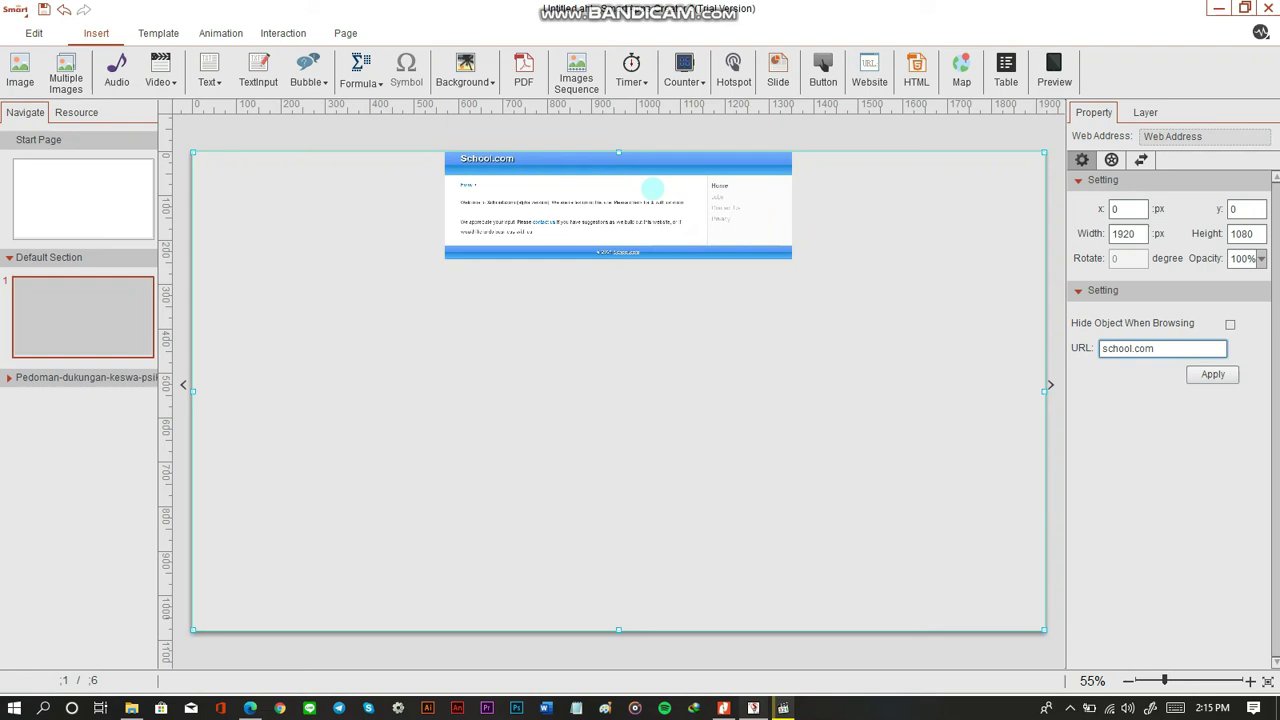
# Step: Add a blank page after page 1, and delete the page that holds the school.com website object
pyautogui.click(516, 232)
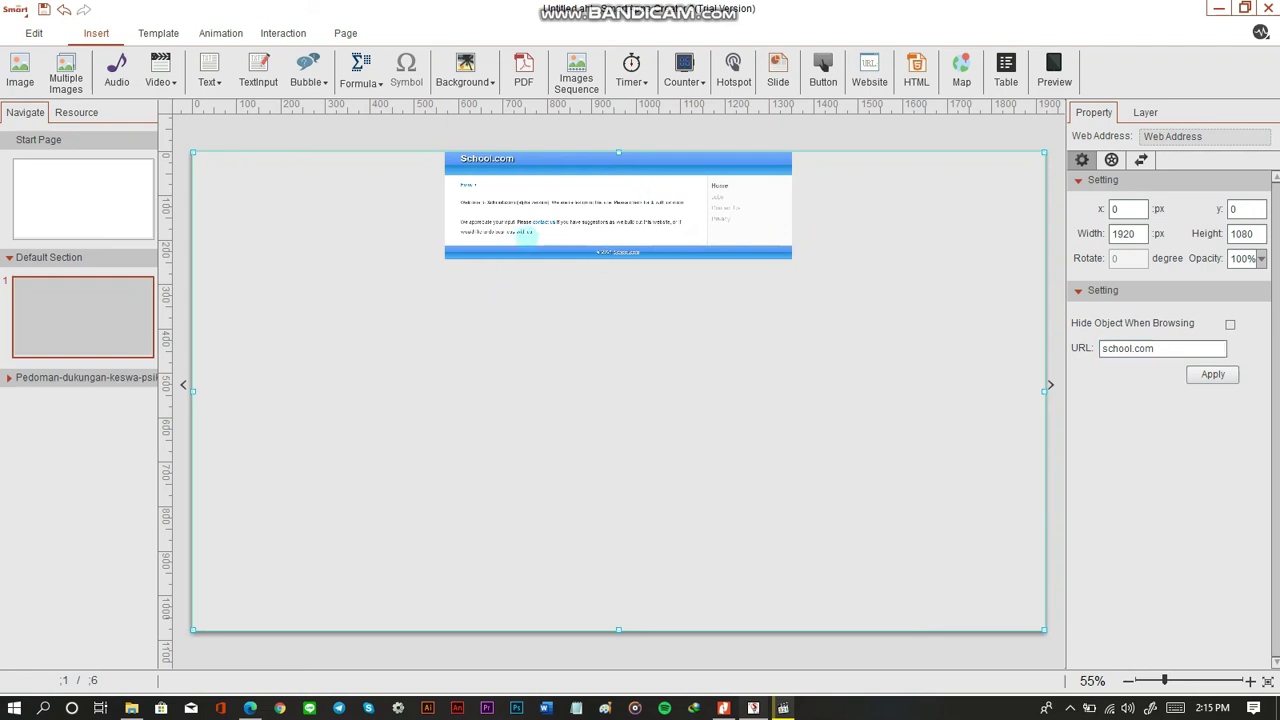
pyautogui.moveTo(1170, 349); pyautogui.dragTo(875, 348)
pyautogui.press('BackSpace')
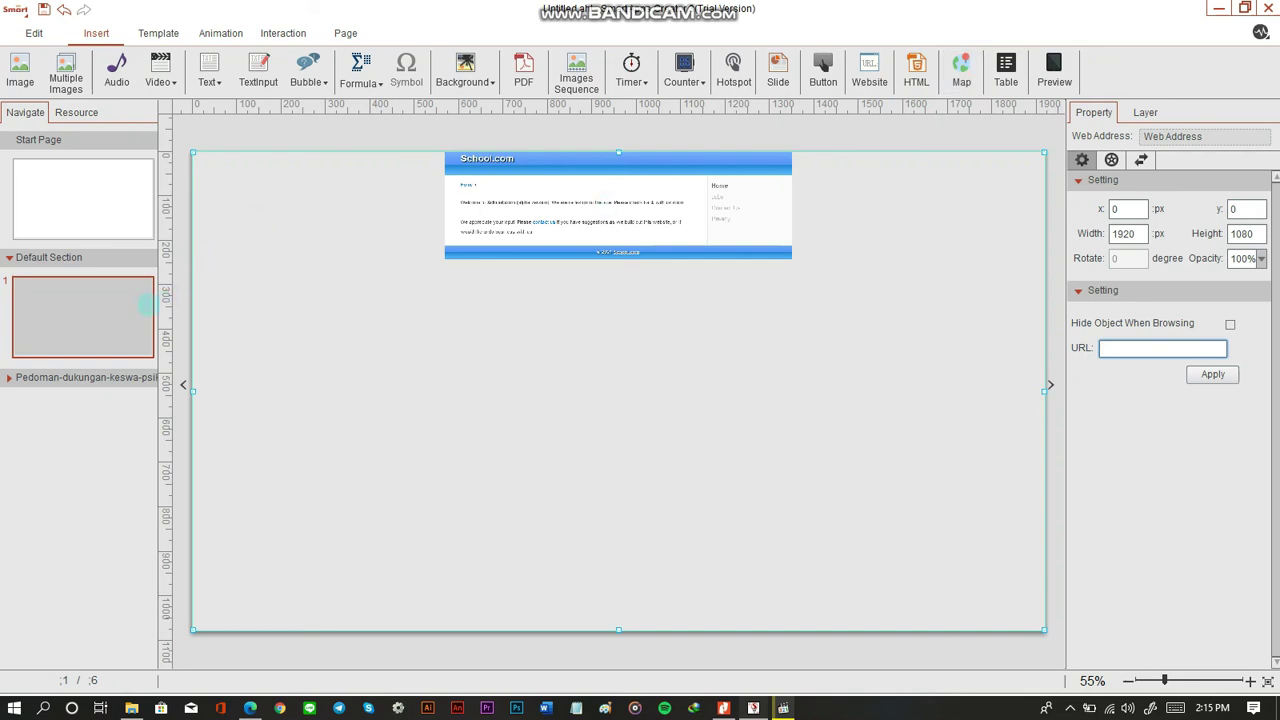
pyautogui.rightClick(145, 307)
pyautogui.click(162, 316)
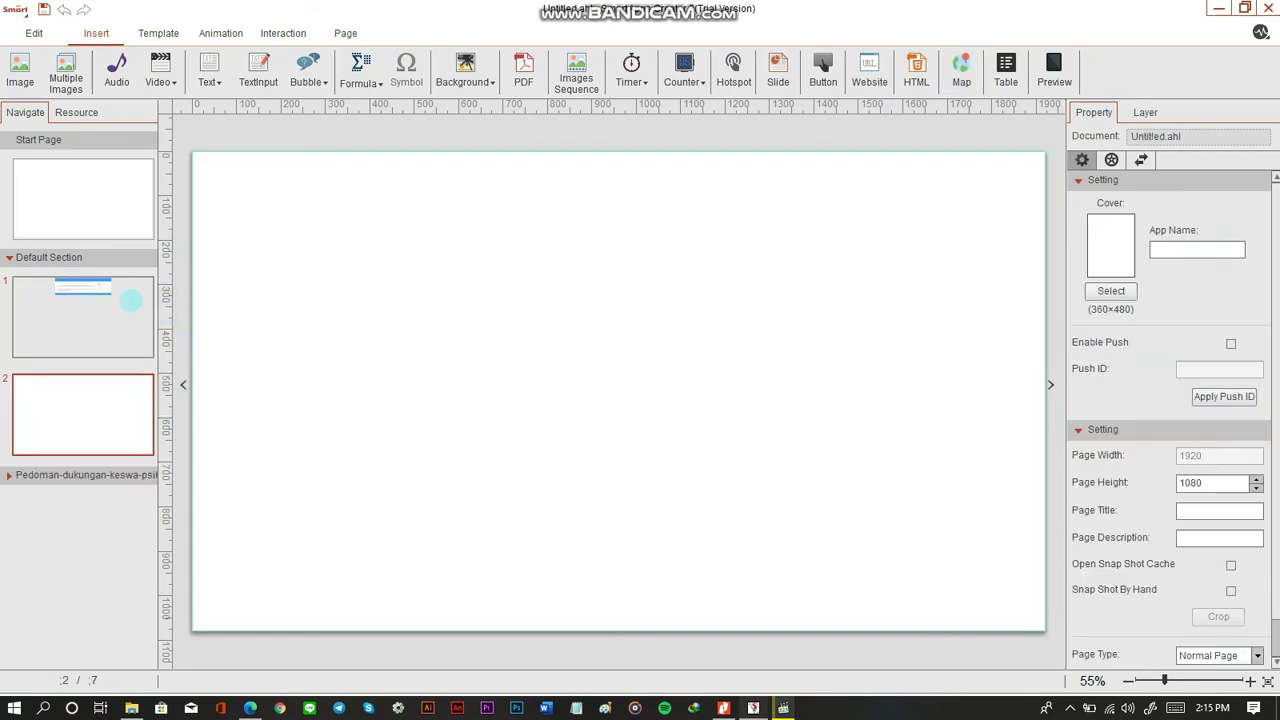
pyautogui.click(130, 300)
pyautogui.press('Delete')
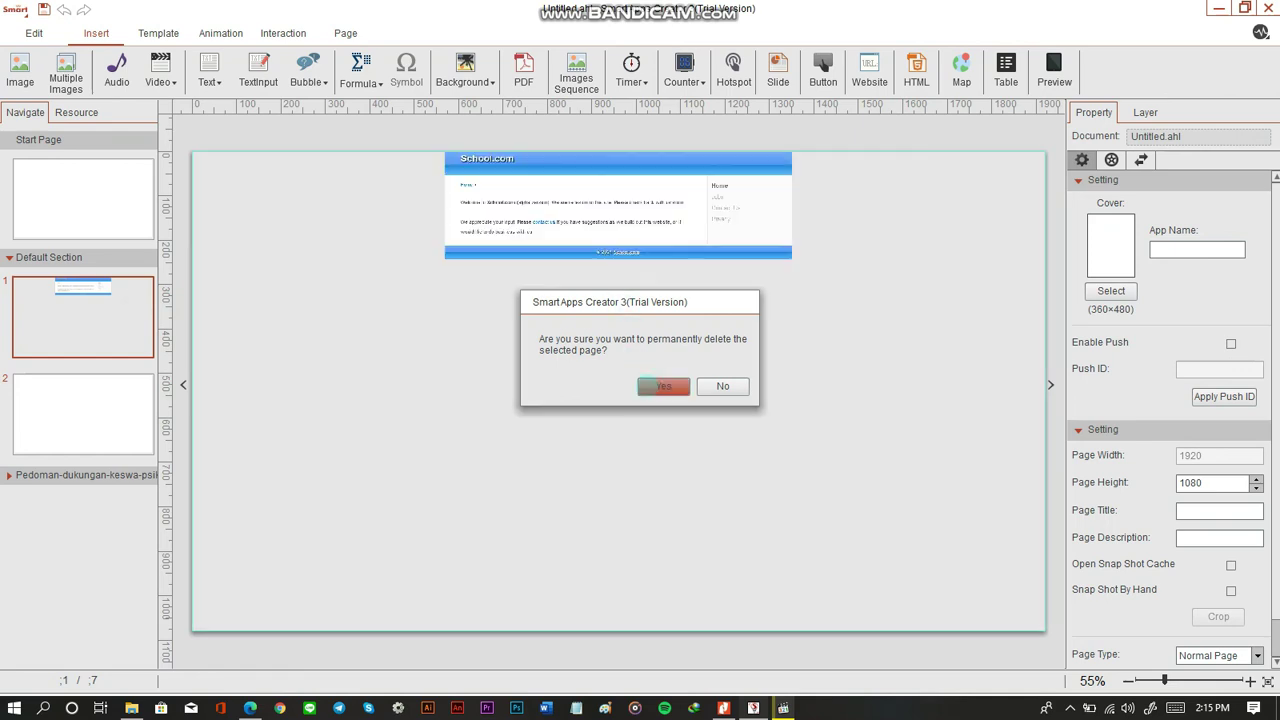
pyautogui.click(660, 386)
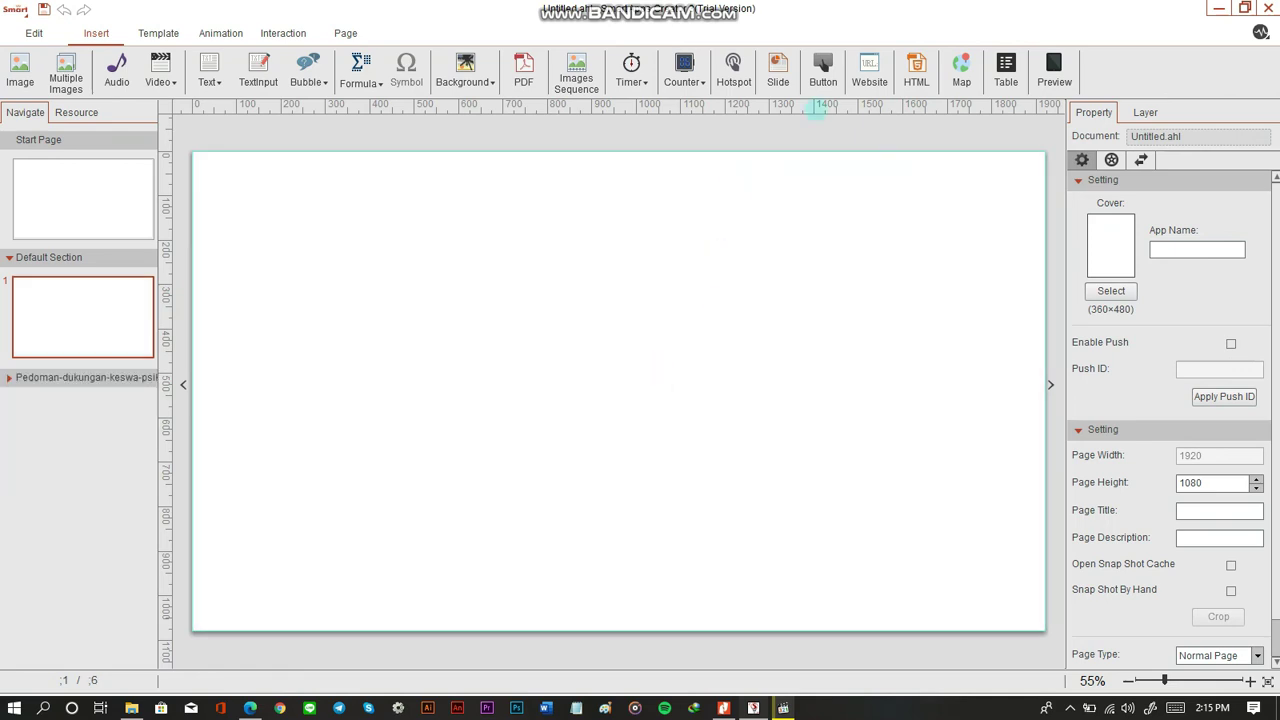
# Step: Insert a map near the lower-right corner of page 1 and set its search location to Indonesia
pyautogui.click(961, 72)
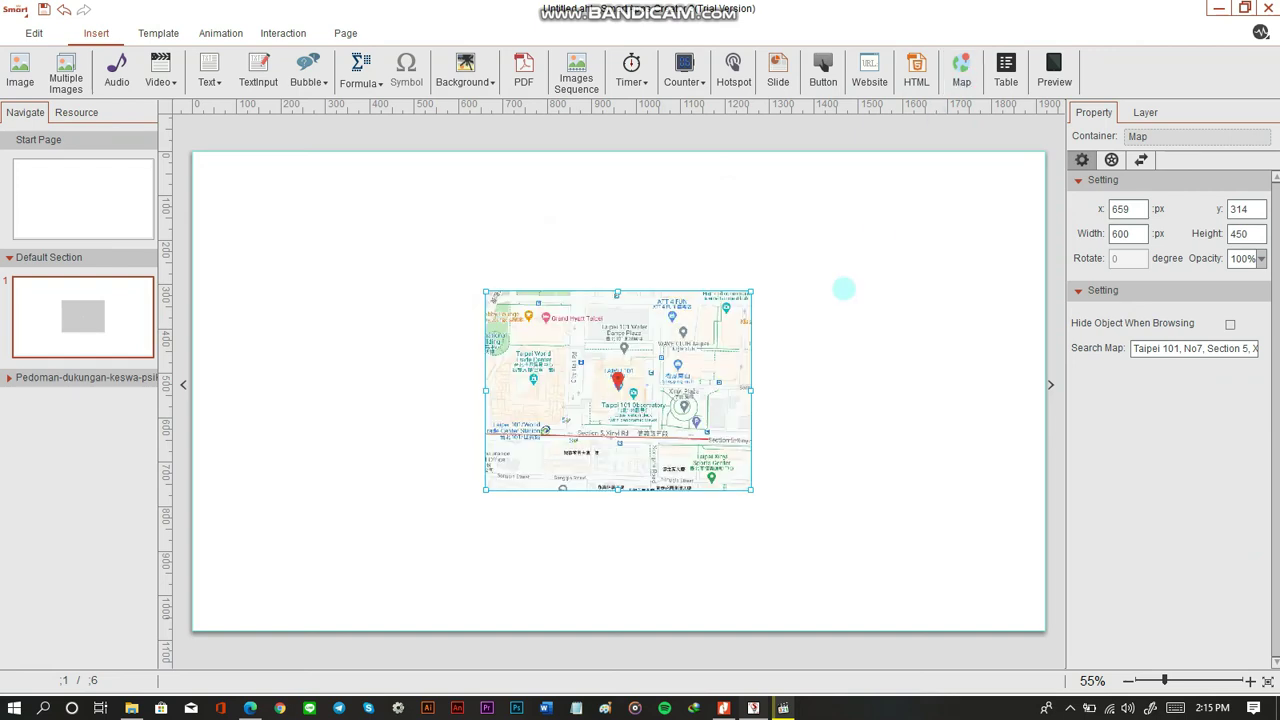
pyautogui.moveTo(702, 325); pyautogui.dragTo(932, 463)
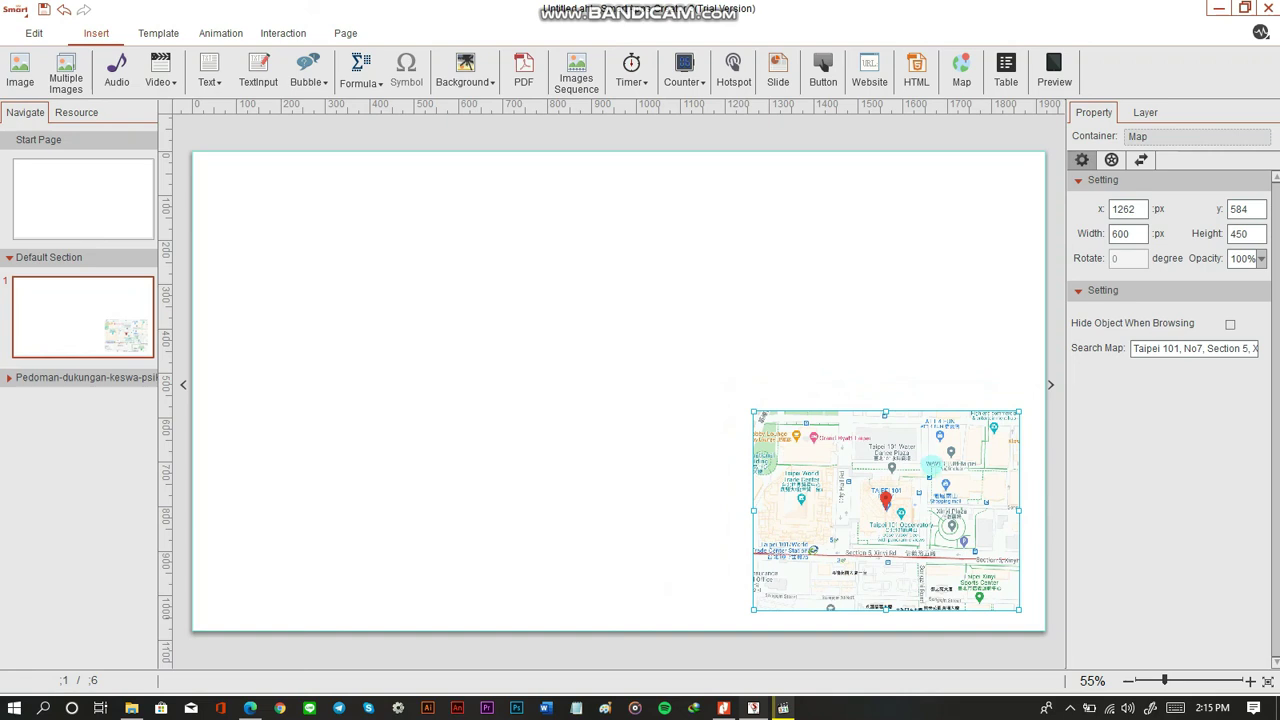
pyautogui.click(1140, 348)
pyautogui.hotkey('ctrl', 'a')
pyautogui.press('BackSpace')
pyautogui.write('I')
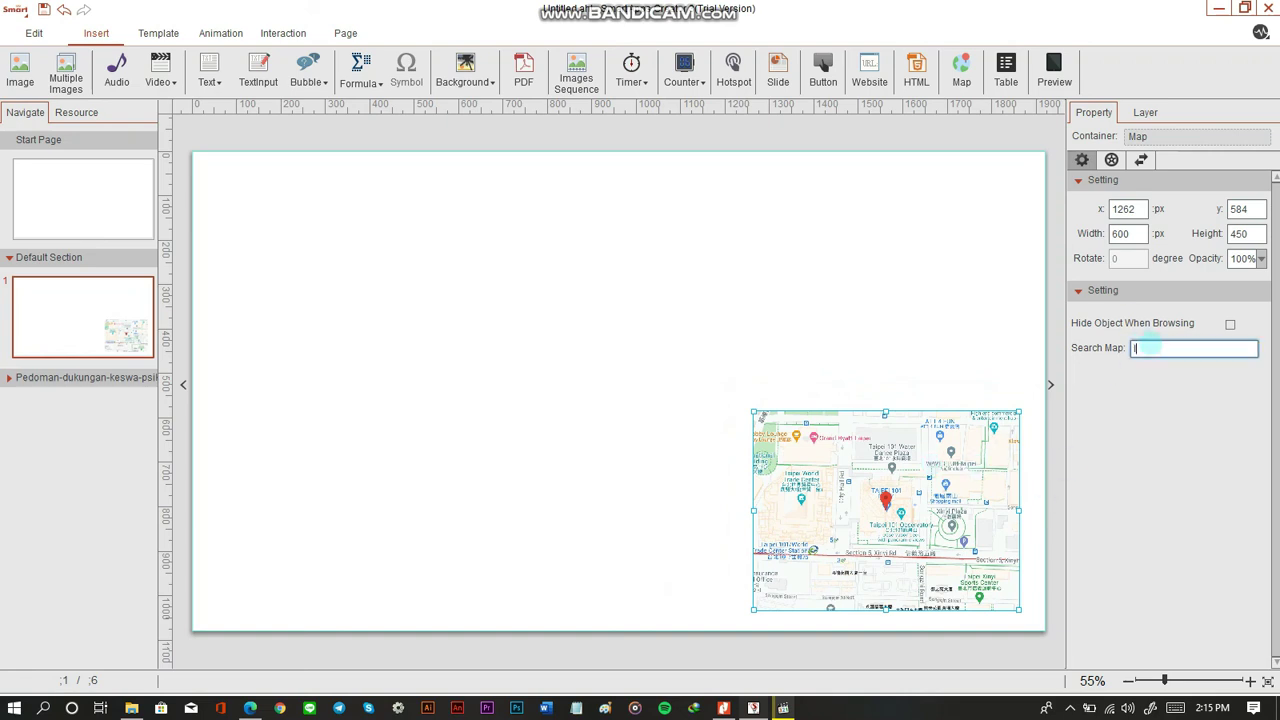
pyautogui.write('ndonesia')
pyautogui.press('Return')
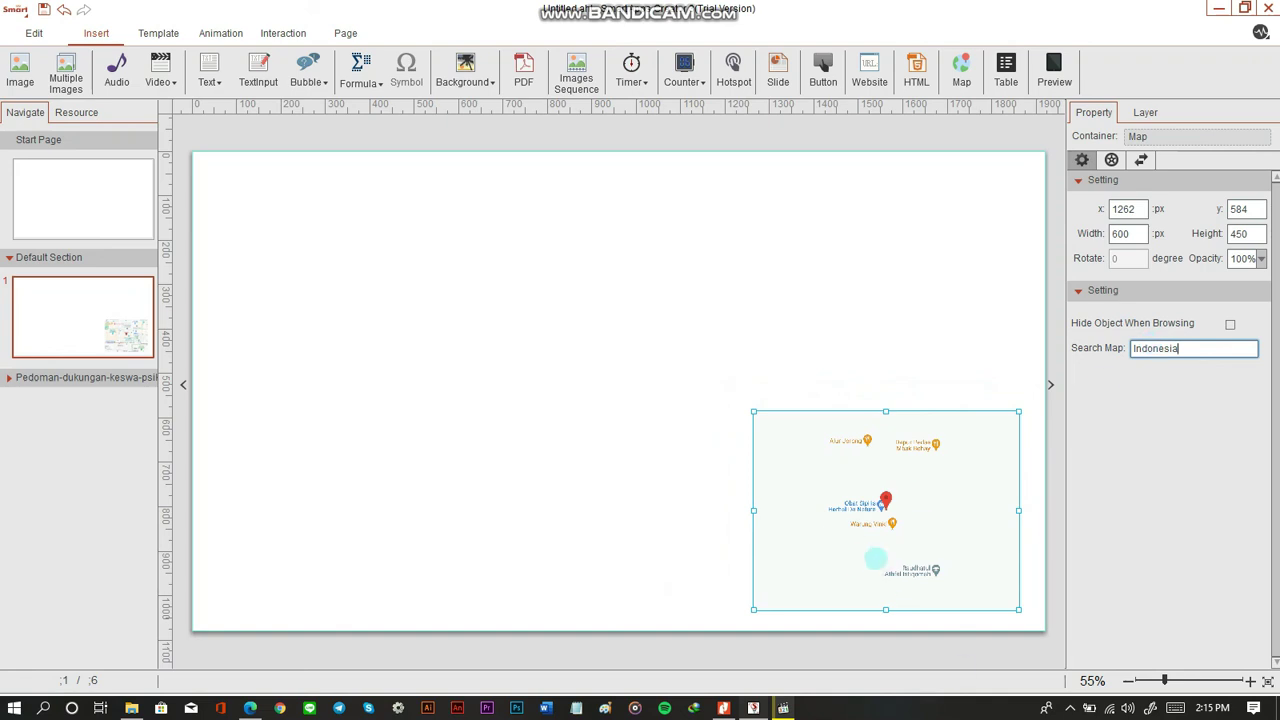
# Step: Try enlarging the map, shrink it to about 472 by 354 px, and clear its search location
pyautogui.moveTo(753, 412); pyautogui.dragTo(452, 252)
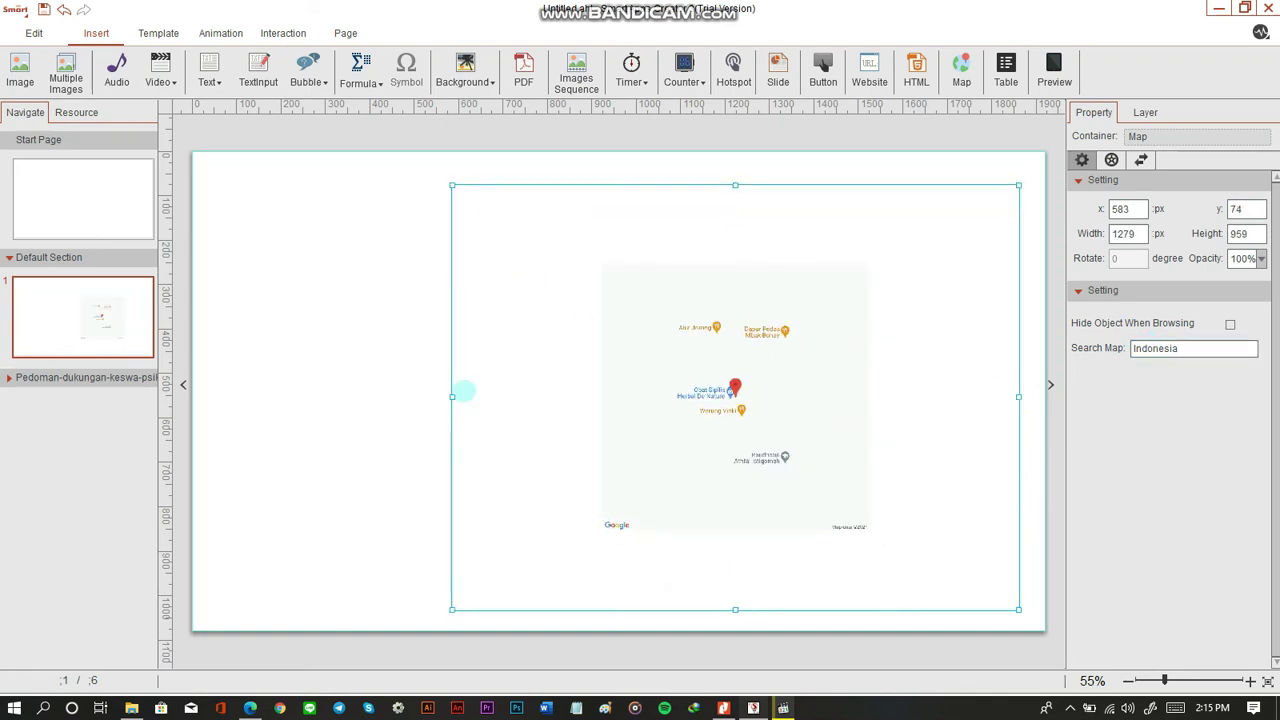
pyautogui.click(295, 386)
pyautogui.click(662, 374)
pyautogui.moveTo(449, 186); pyautogui.dragTo(810, 454)
pyautogui.click(1163, 348)
pyautogui.hotkey('ctrl', 'a')
pyautogui.press('BackSpace')
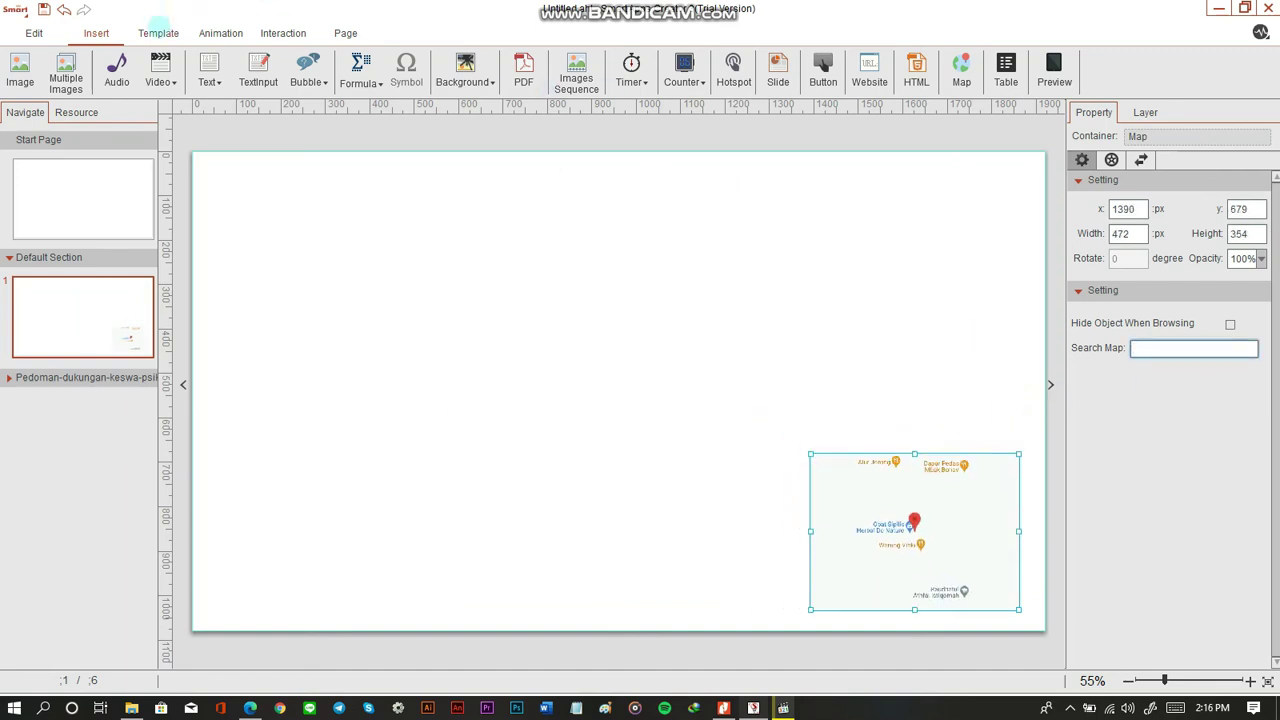
# Step: Insert an Image Horizontal Slide template in the middle of page 1, and delete the map
pyautogui.click(158, 32)
pyautogui.click(80, 82)
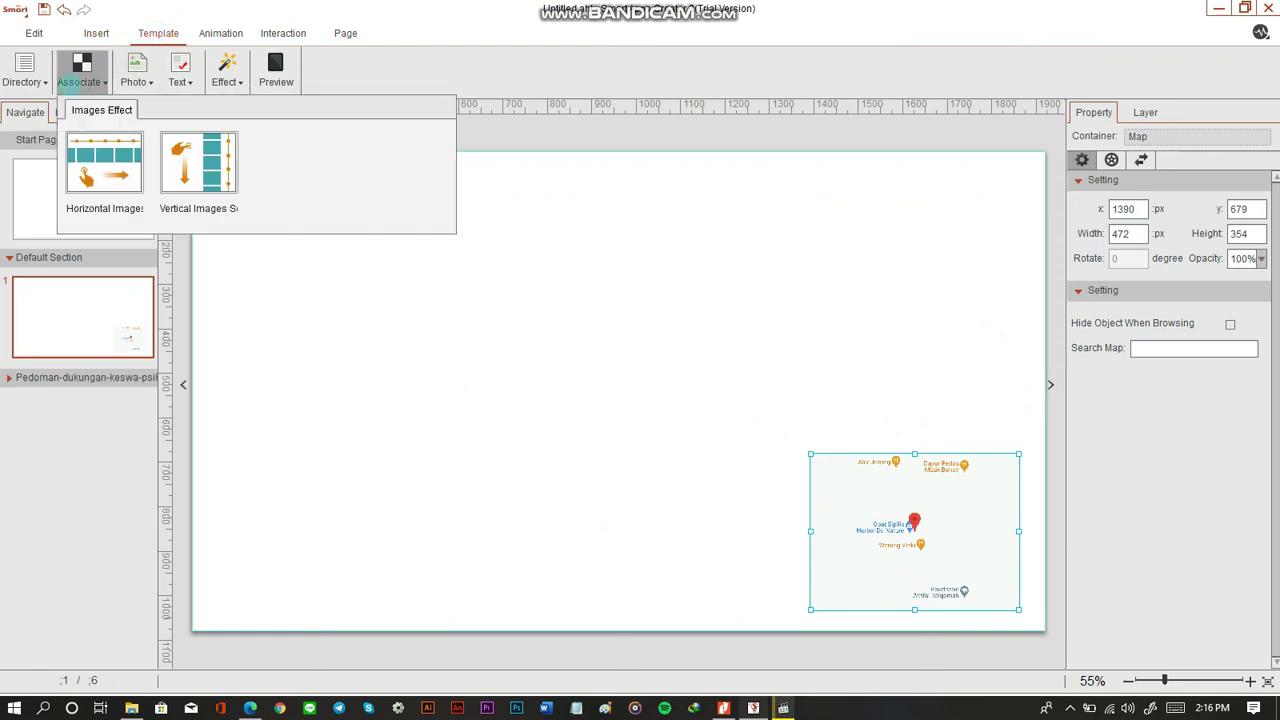
pyautogui.click(24, 75)
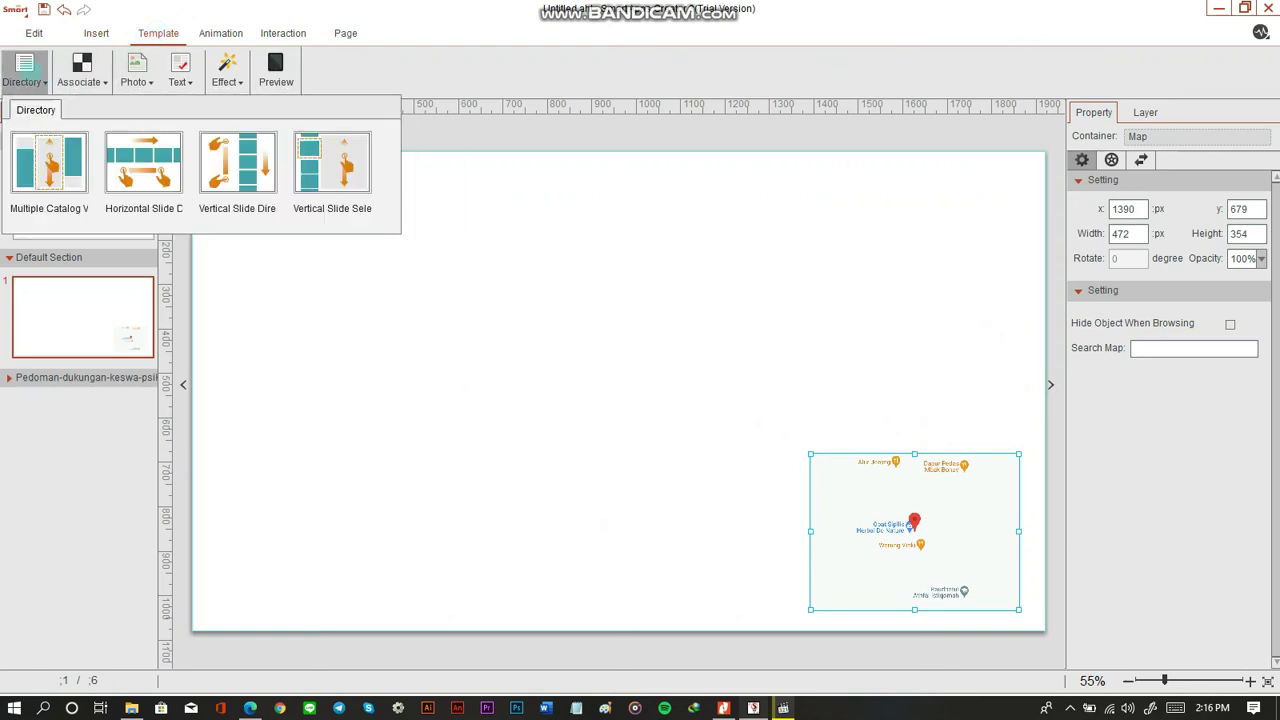
pyautogui.click(137, 75)
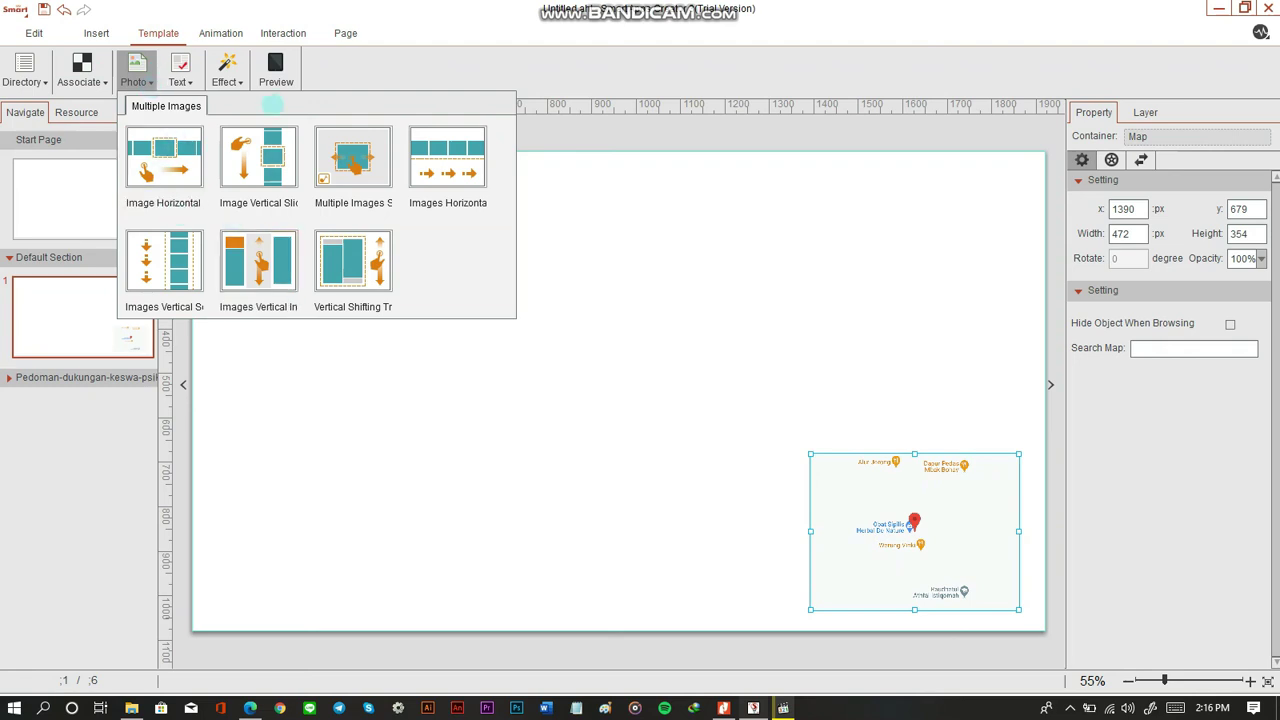
pyautogui.click(168, 156)
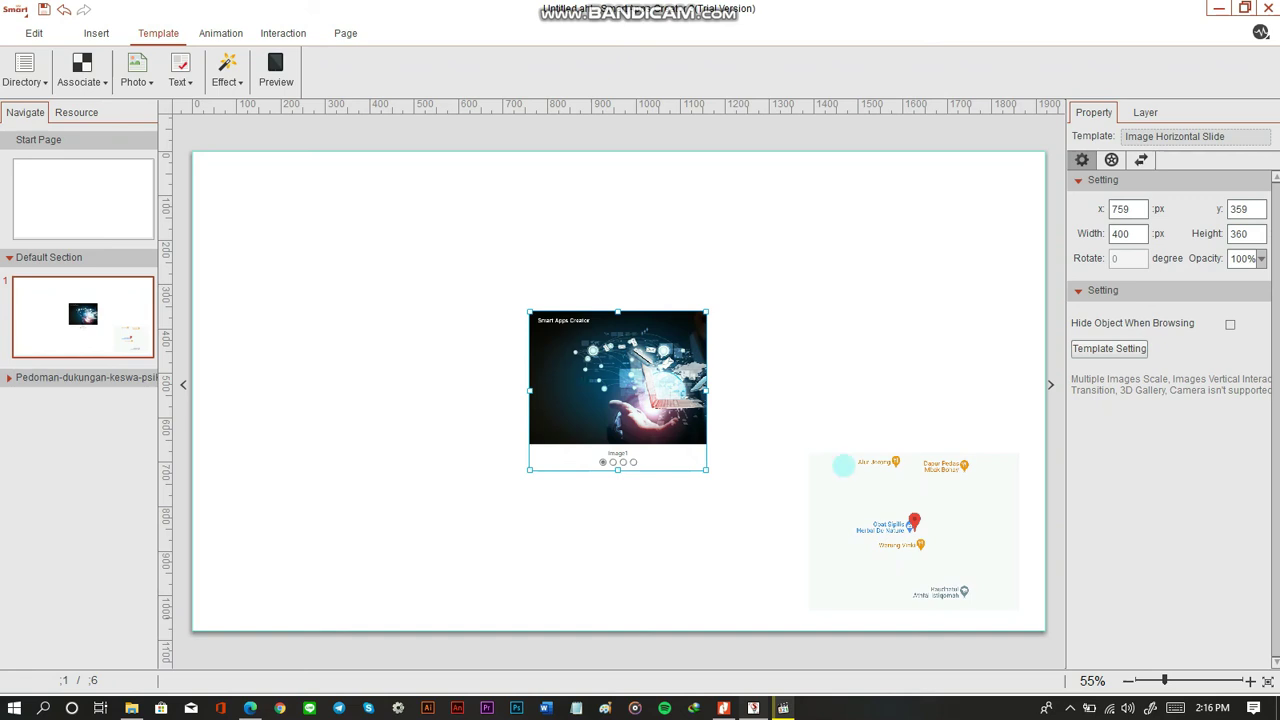
pyautogui.click(843, 464)
pyautogui.press('Delete')
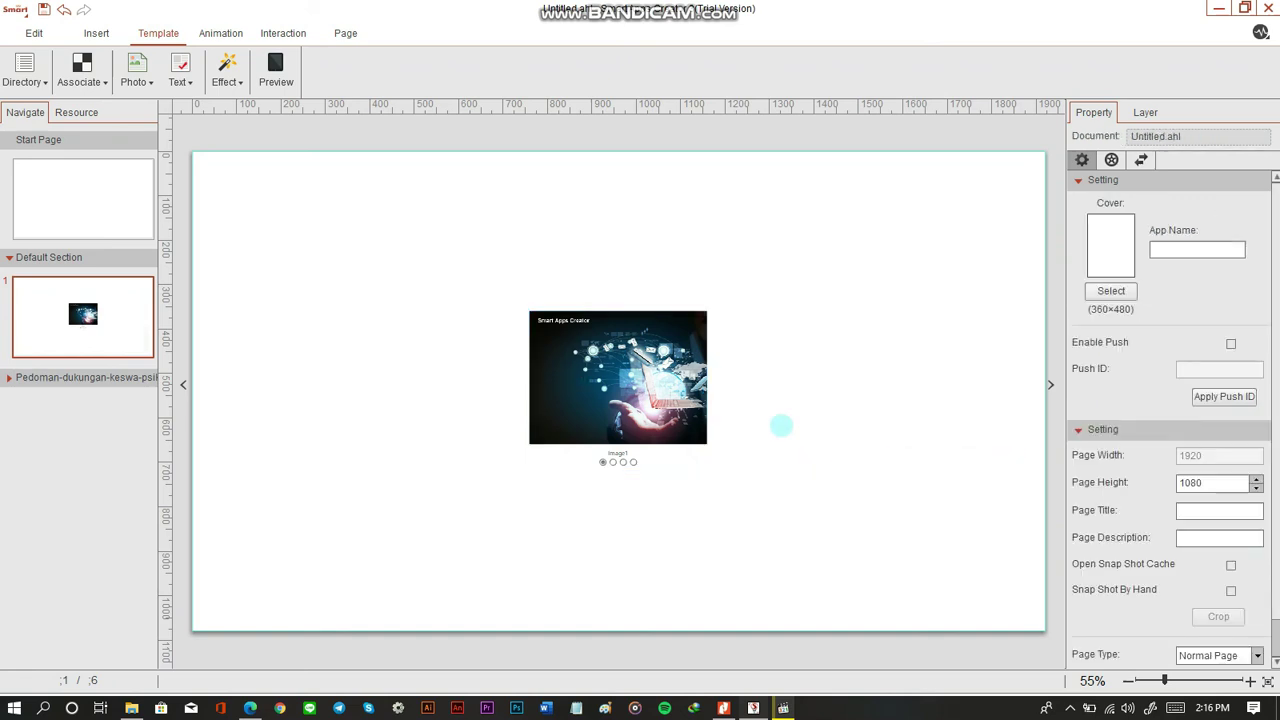
# Step: Test swiping the horizontal slide's images back and forth in the phone simulator, and delete the slide from page 1
pyautogui.click(138, 76)
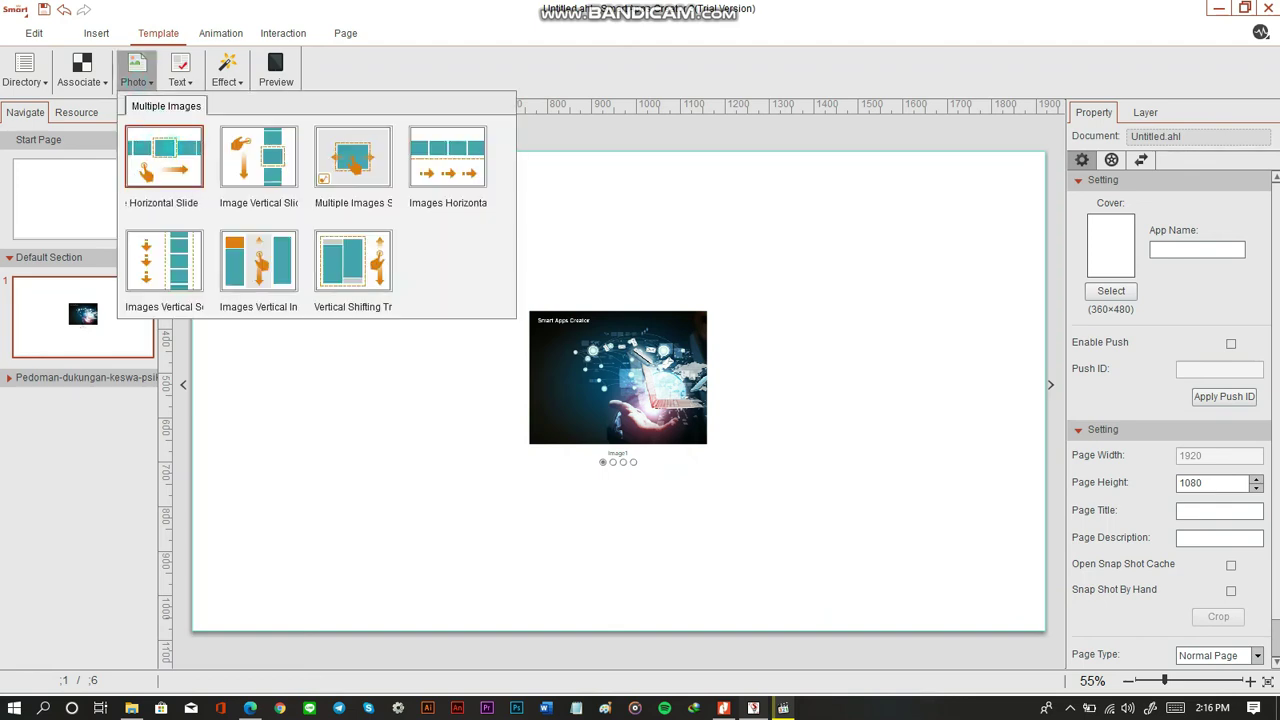
pyautogui.click(525, 568)
pyautogui.click(605, 455)
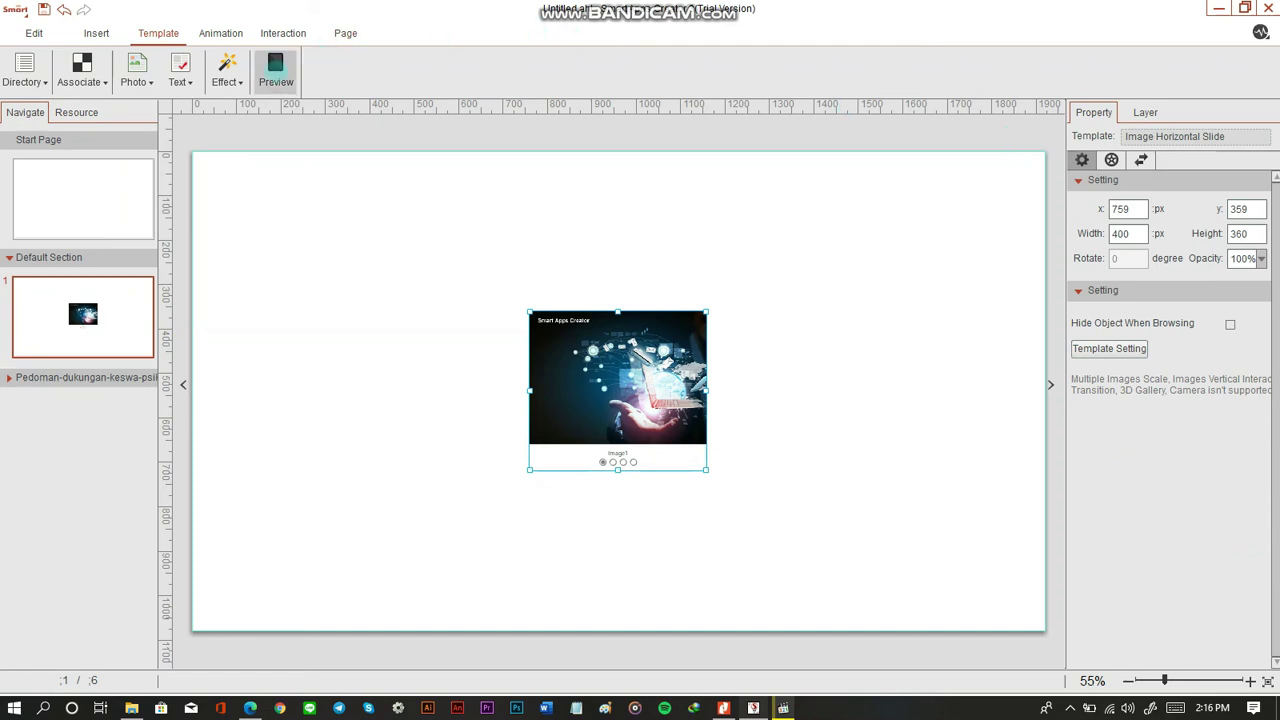
pyautogui.click(276, 70)
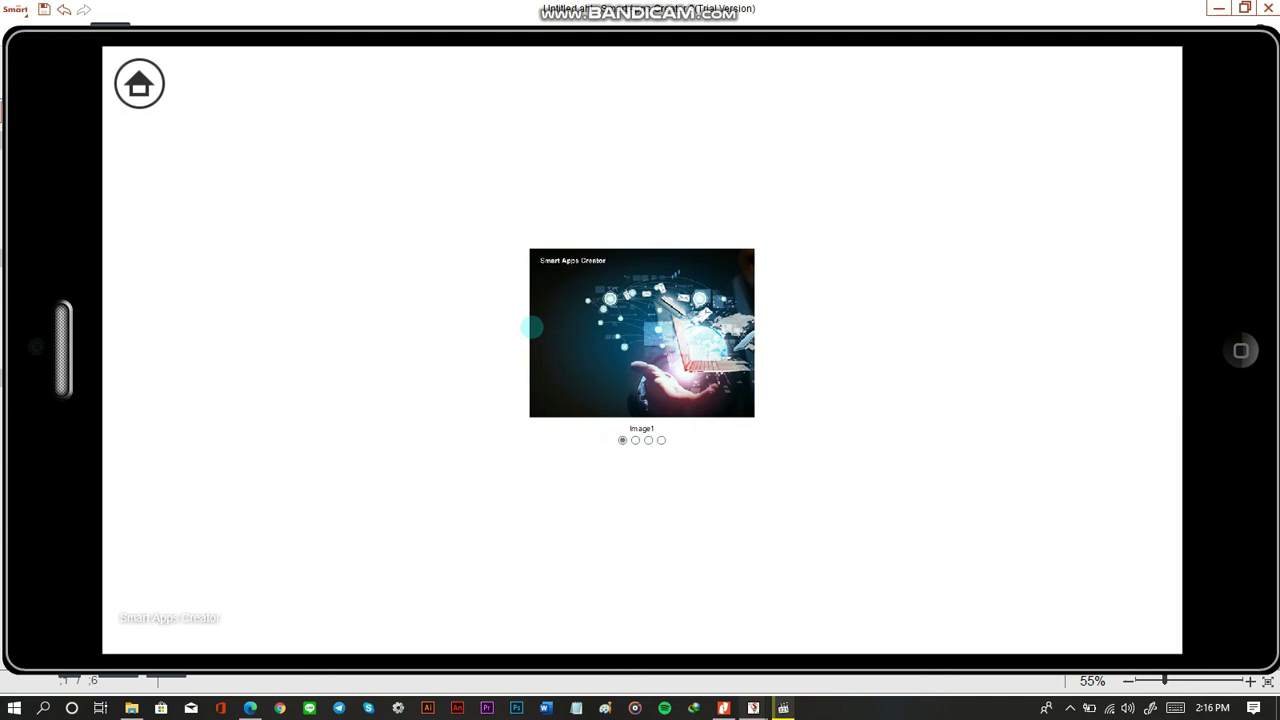
pyautogui.moveTo(960, 371); pyautogui.dragTo(442, 337)
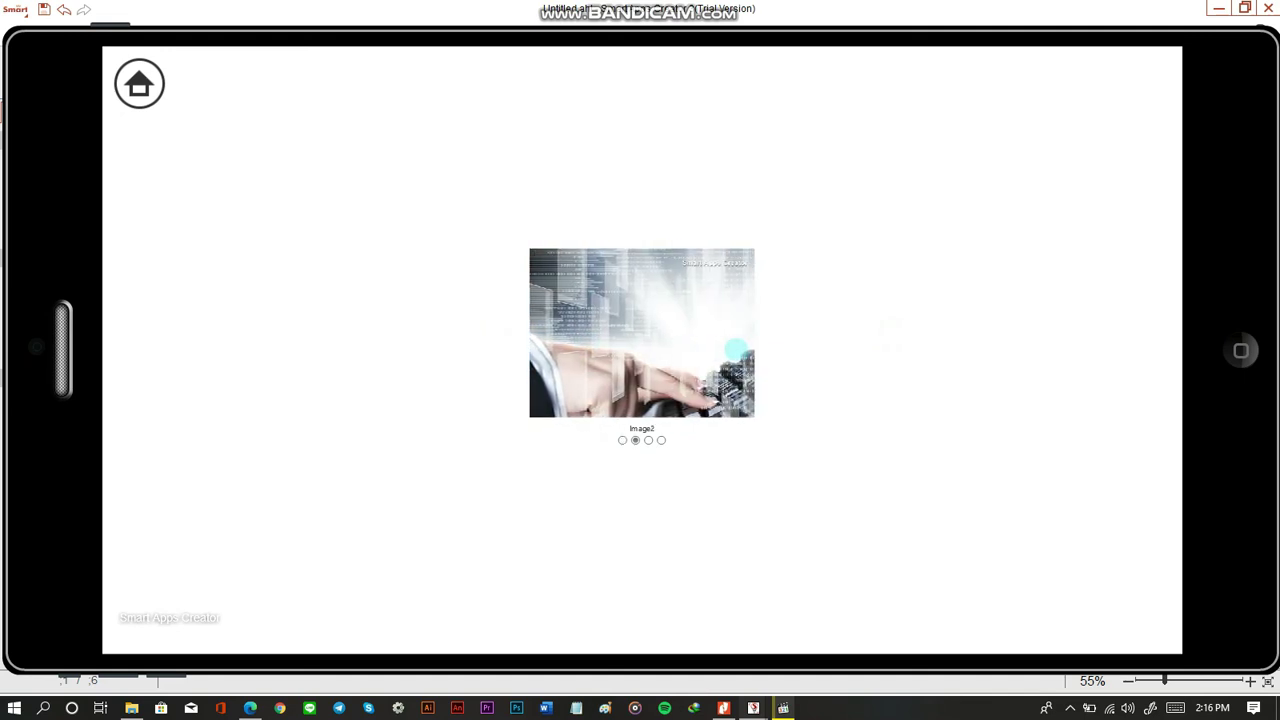
pyautogui.moveTo(735, 350); pyautogui.dragTo(414, 377)
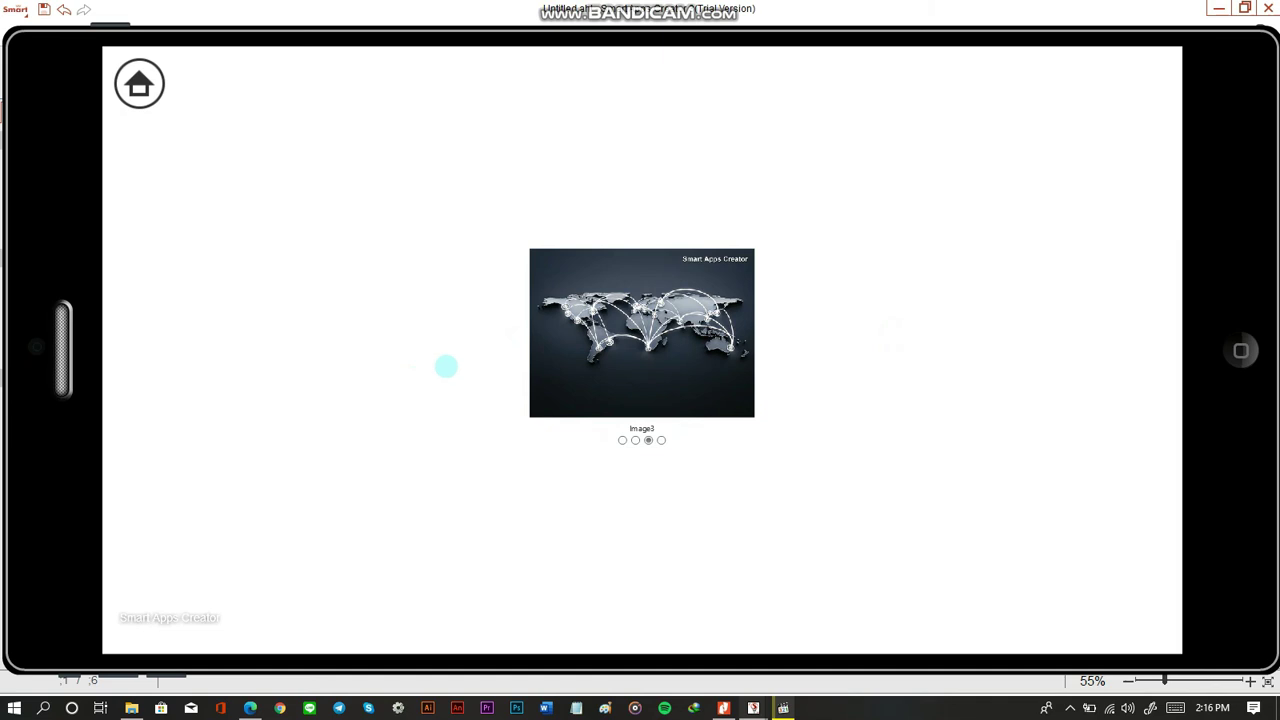
pyautogui.moveTo(616, 334); pyautogui.dragTo(917, 340)
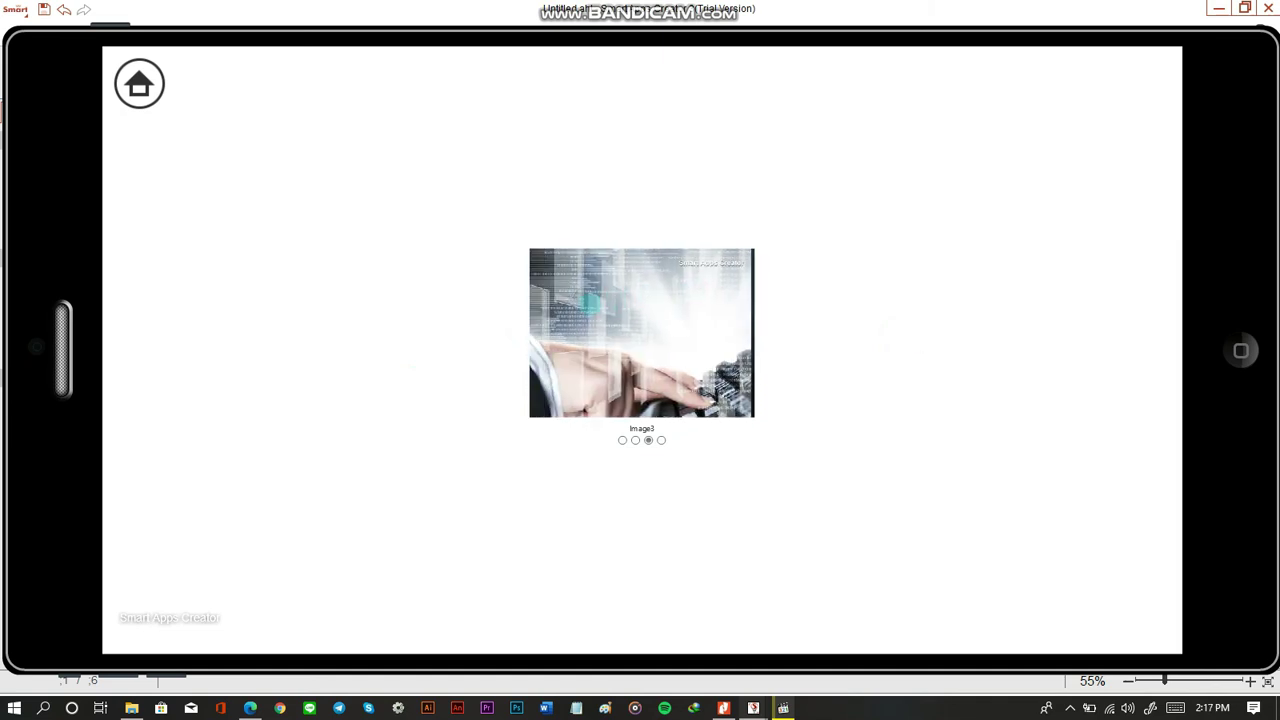
pyautogui.moveTo(657, 369); pyautogui.dragTo(820, 369)
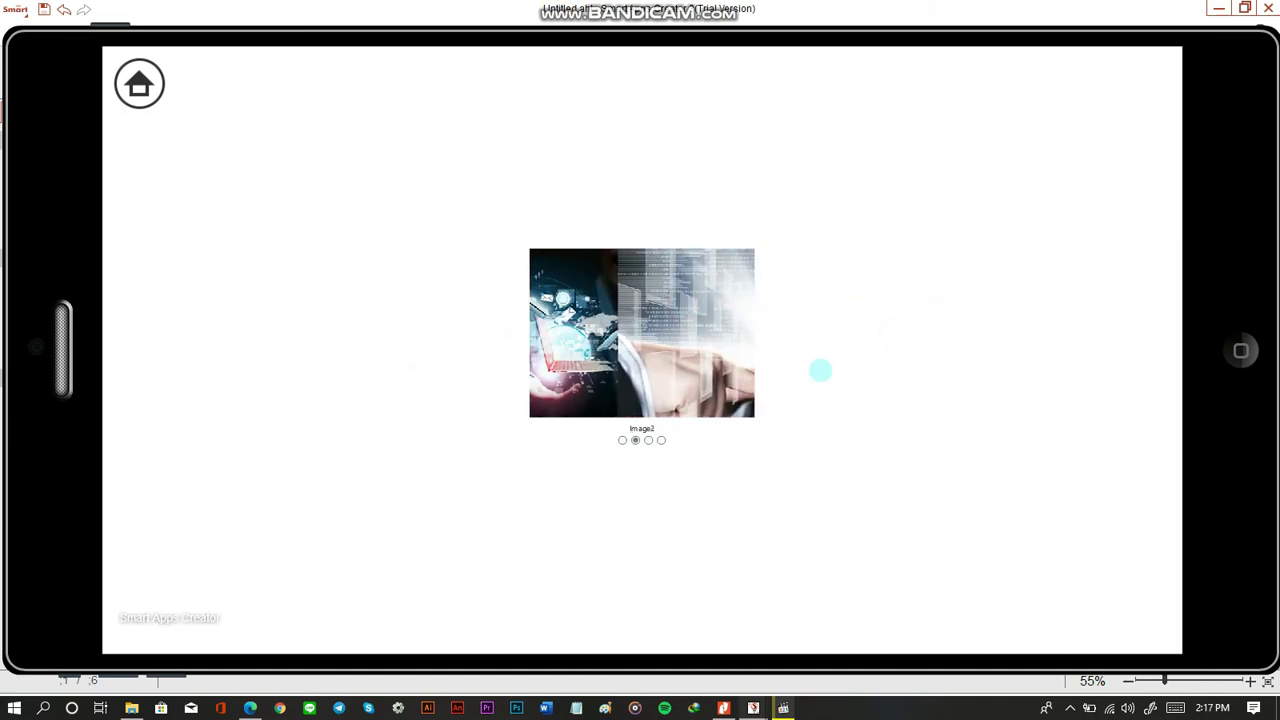
pyautogui.moveTo(516, 345); pyautogui.dragTo(380, 357)
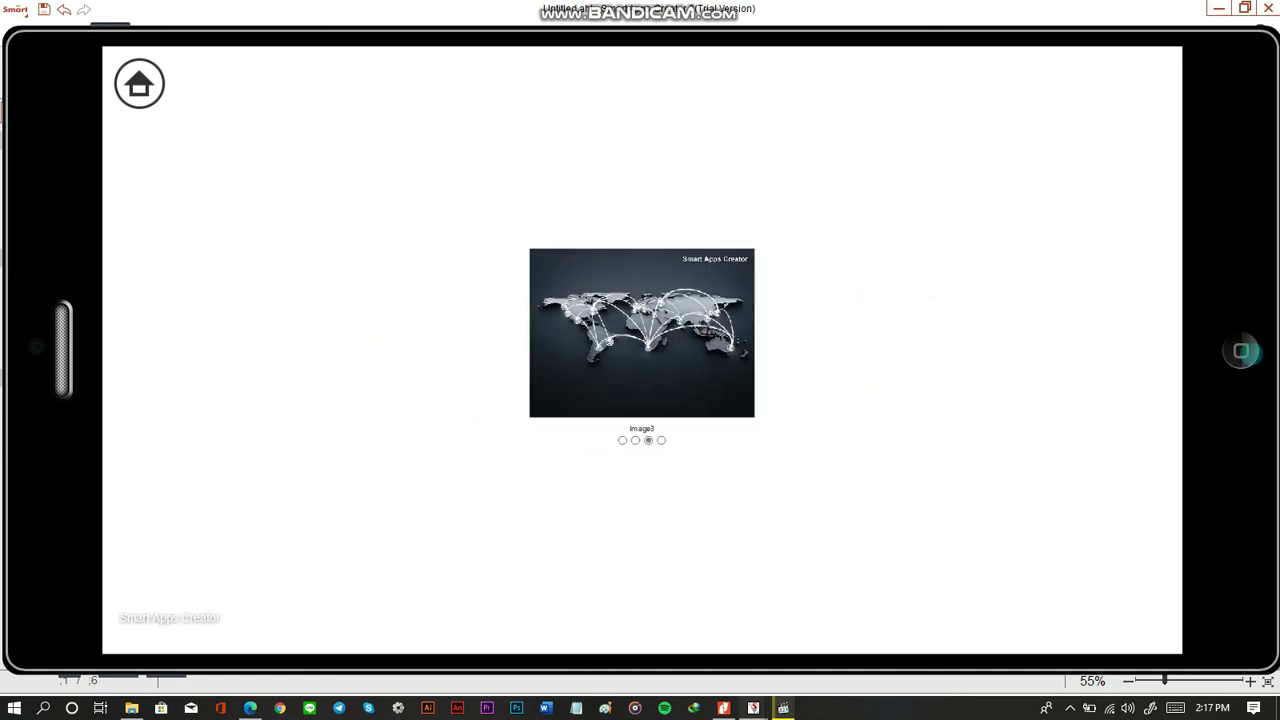
pyautogui.click(1241, 352)
pyautogui.click(581, 404)
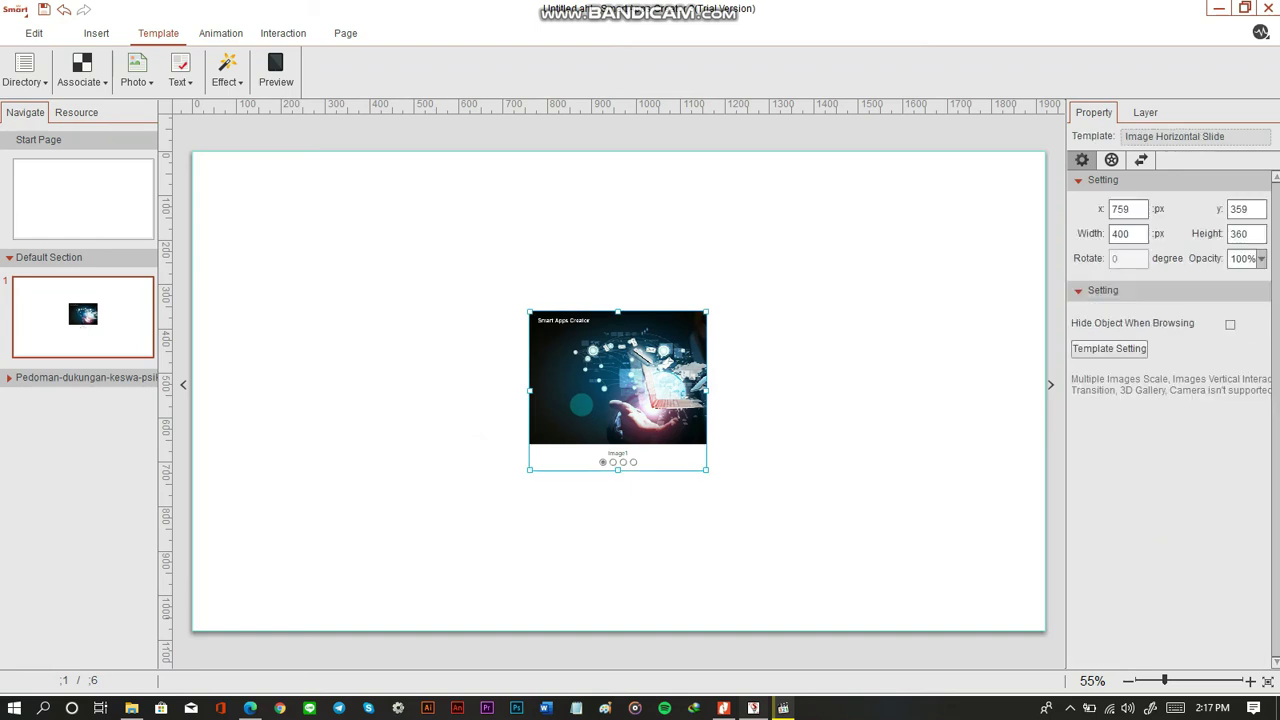
pyautogui.press('Delete')
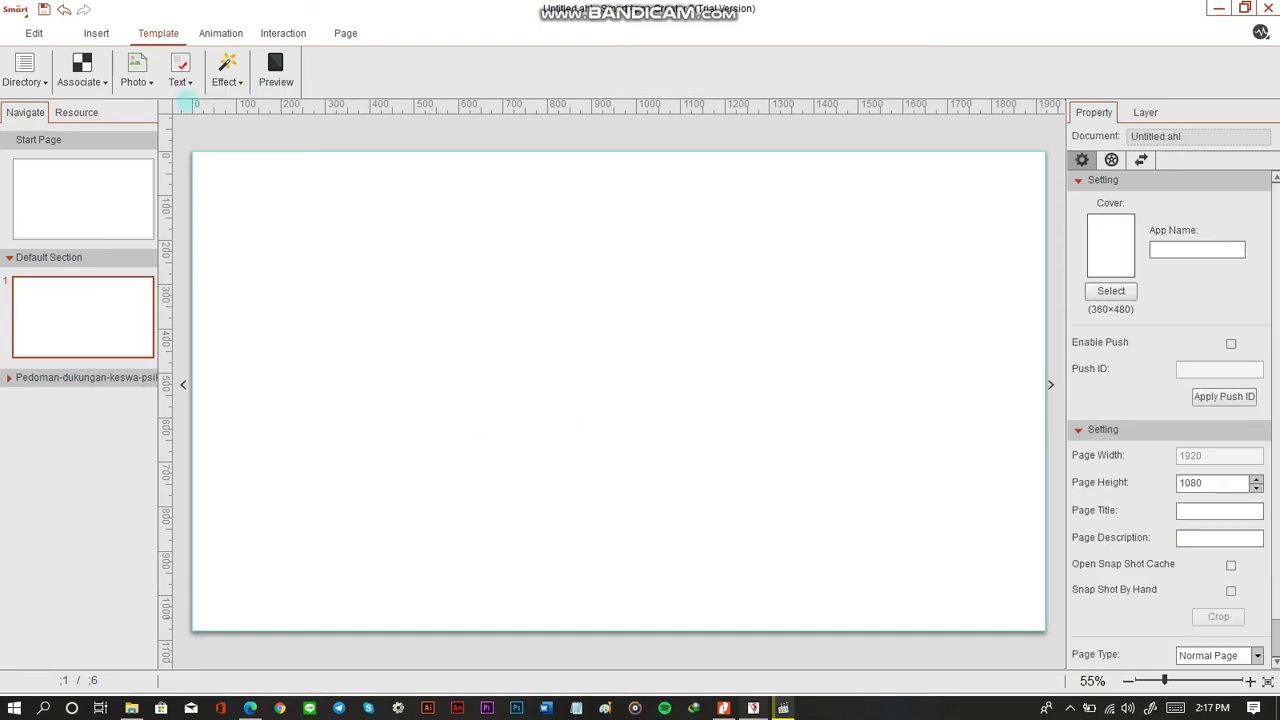
# Step: Look through the available photo templates and the animation, interaction, page and editing tools
pyautogui.click(137, 72)
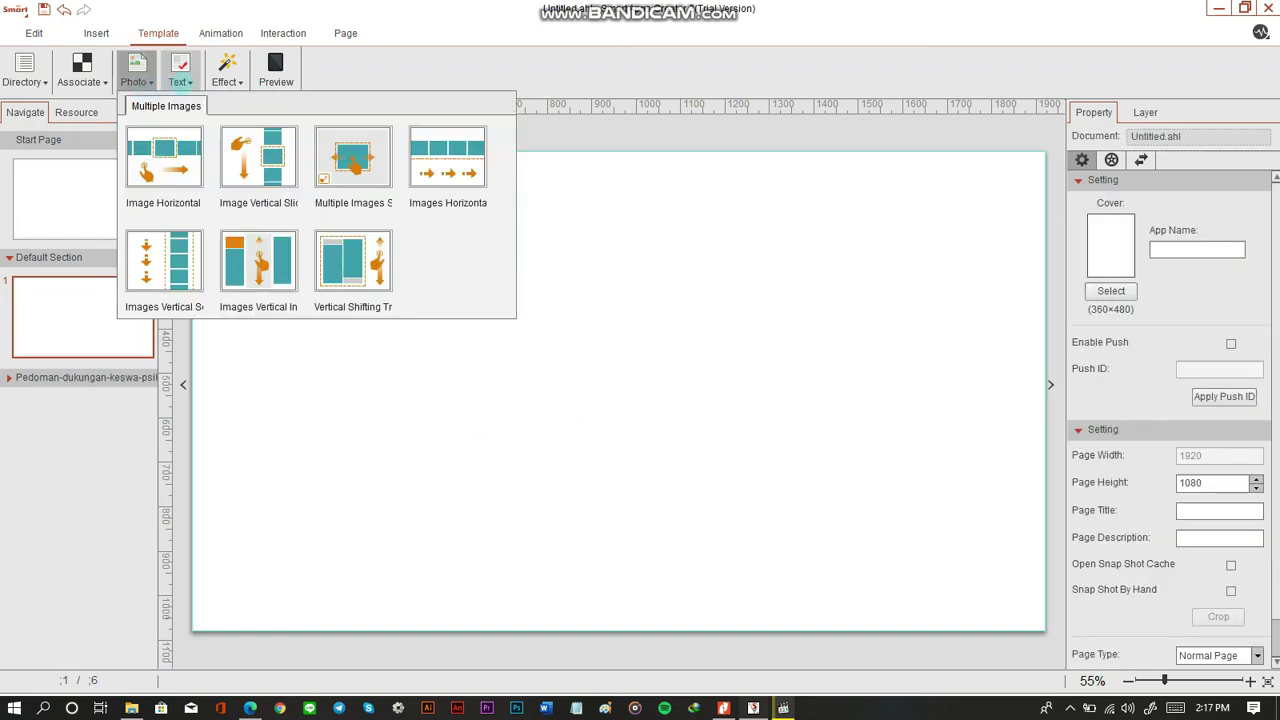
pyautogui.click(180, 72)
pyautogui.click(82, 72)
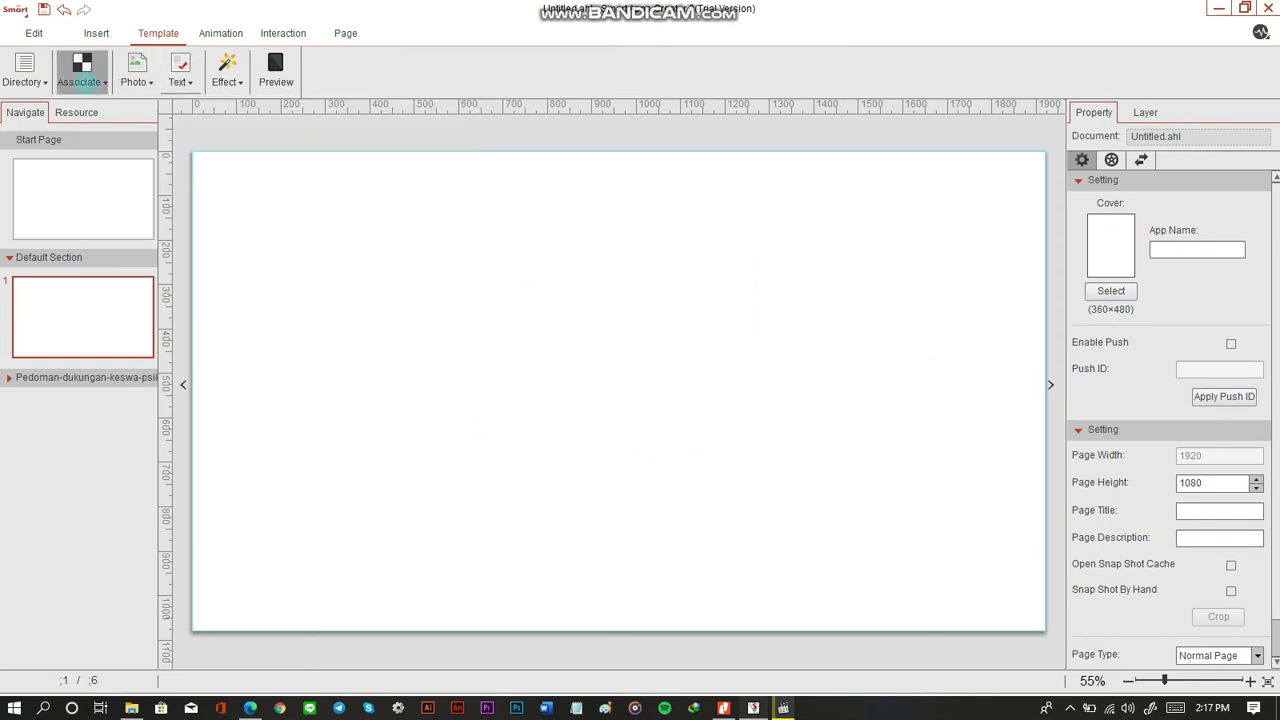
pyautogui.click(220, 36)
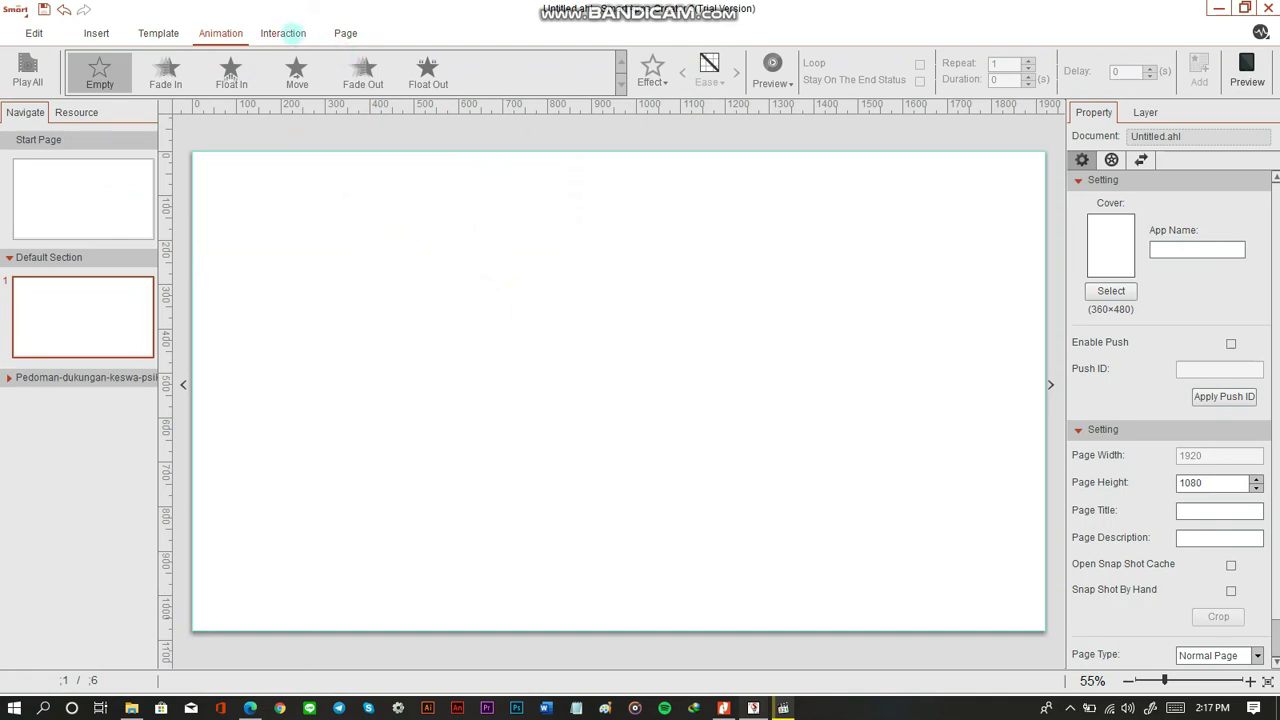
pyautogui.click(283, 33)
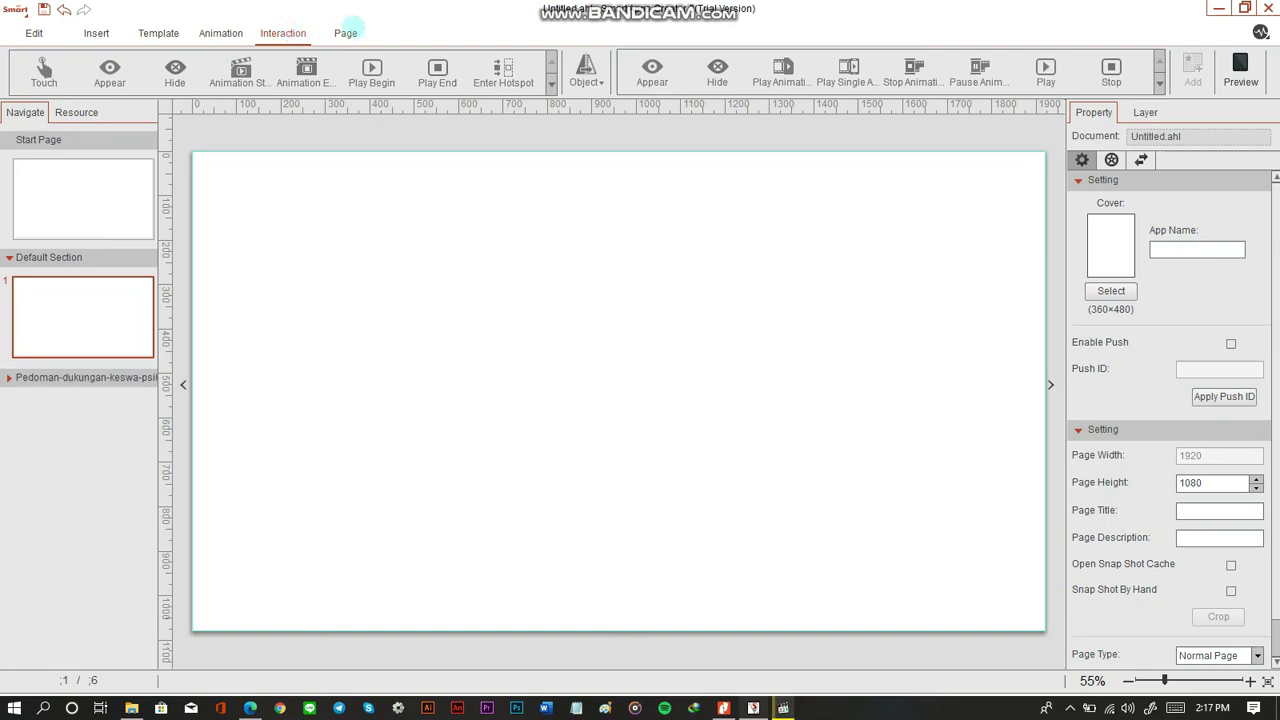
pyautogui.click(345, 30)
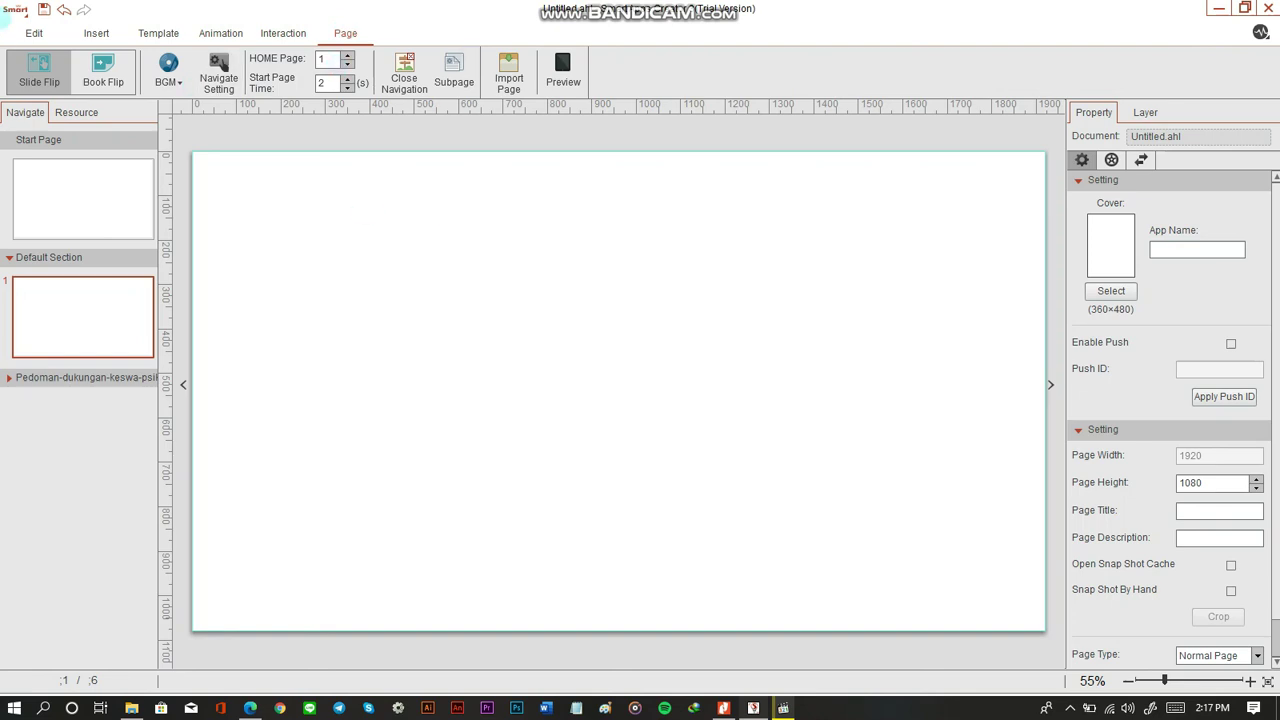
pyautogui.click(34, 32)
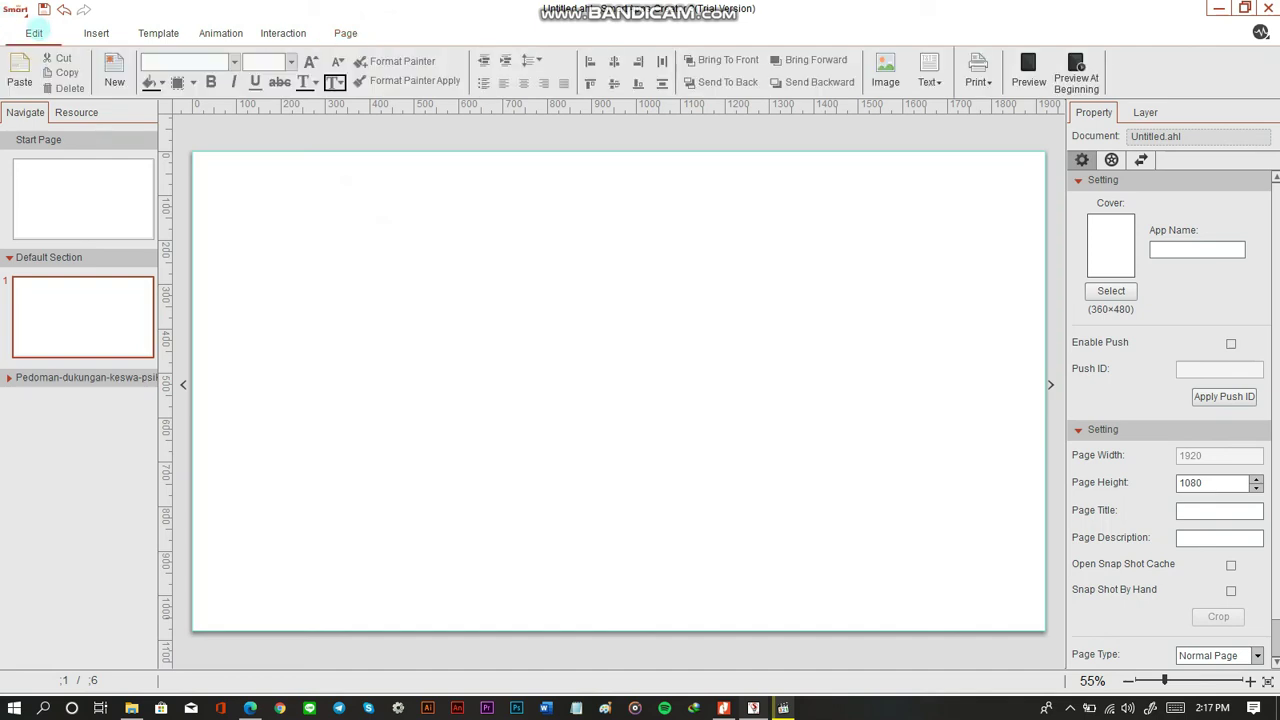